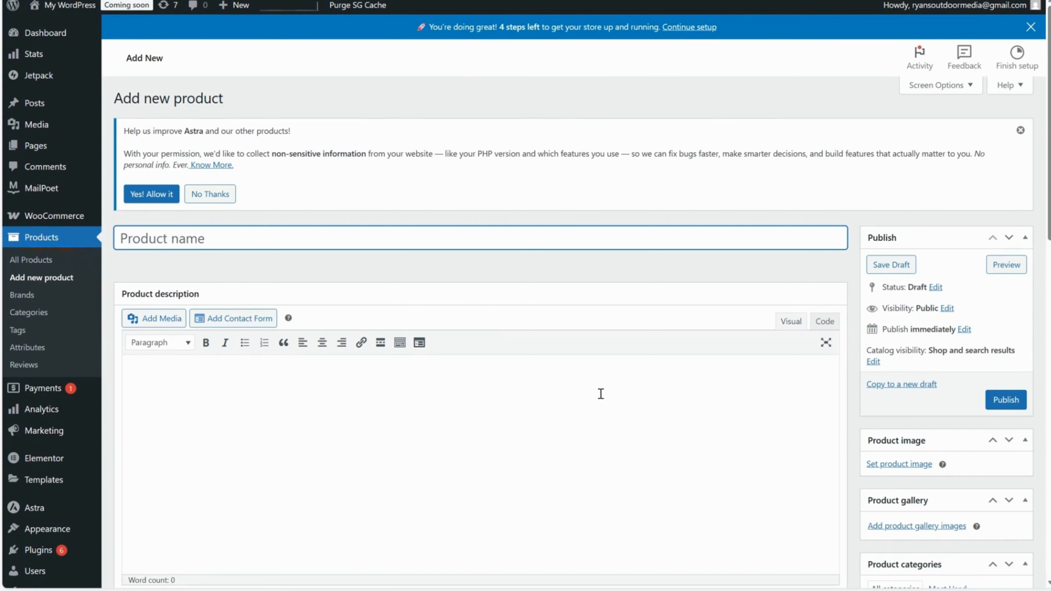
# Name the new product "Hiking Shoe 1".
pyautogui.scroll(-10, 601, 394)
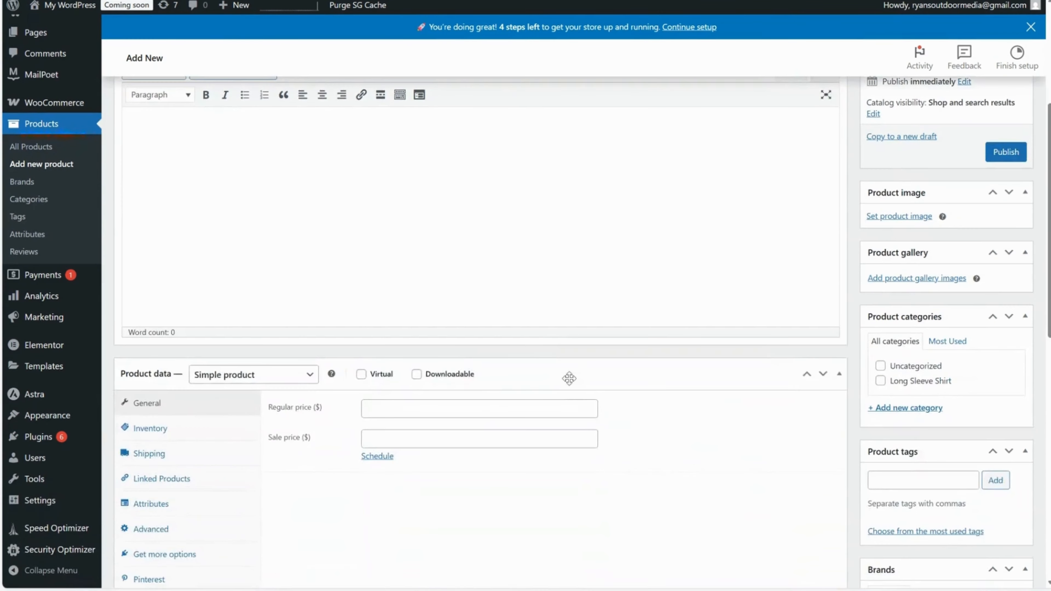
pyautogui.scroll(10, 573, 384)
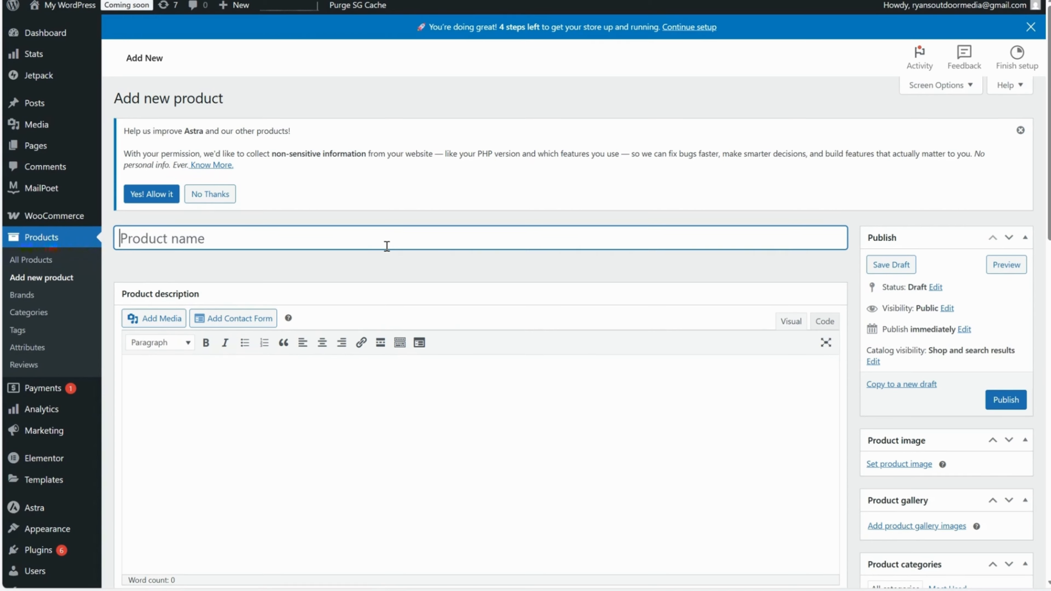
pyautogui.write('Hiking S')
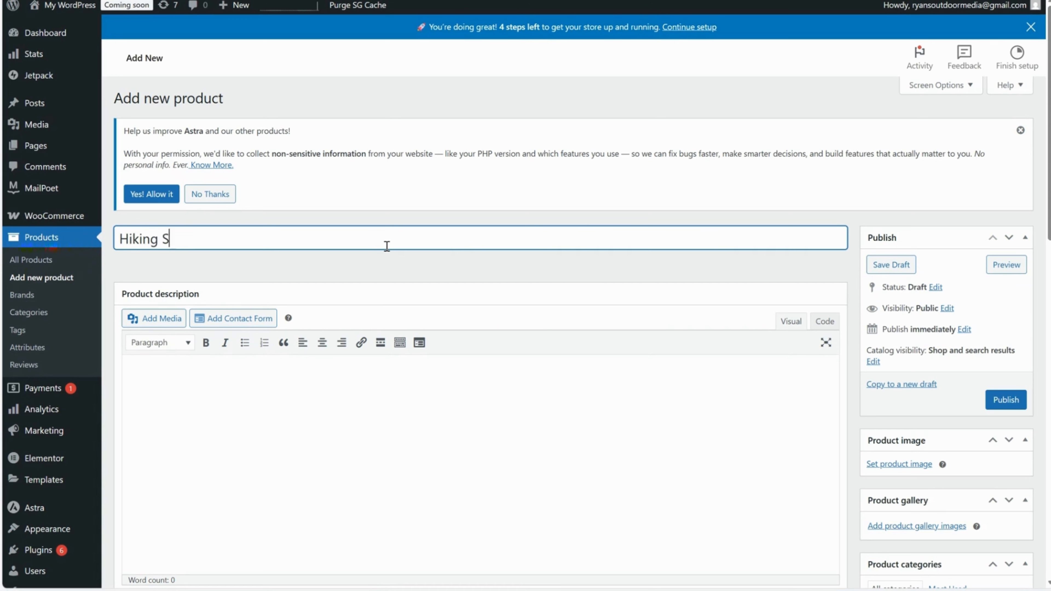
pyautogui.write('hoe 1')
pyautogui.doubleClick(202, 239)
pyautogui.click(287, 257)
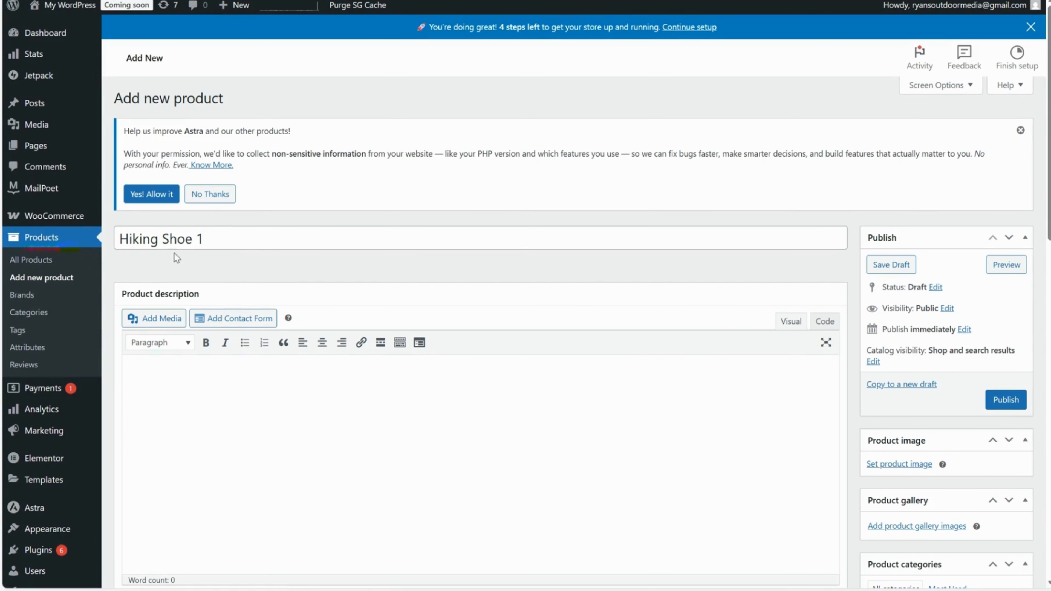
pyautogui.click(224, 243)
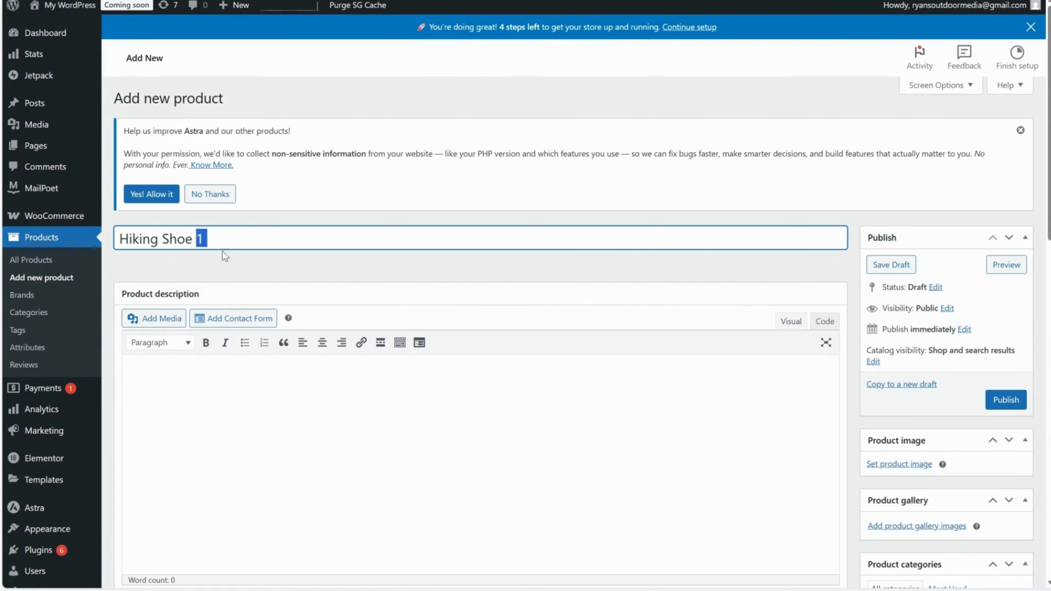
pyautogui.moveTo(229, 238); pyautogui.dragTo(115, 246)
pyautogui.click(244, 245)
# Examine where the full product description and the product short description are entered on the product form.
pyautogui.scroll(-2, 262, 245)
pyautogui.scroll(2, 324, 239)
pyautogui.scroll(-3, 350, 250)
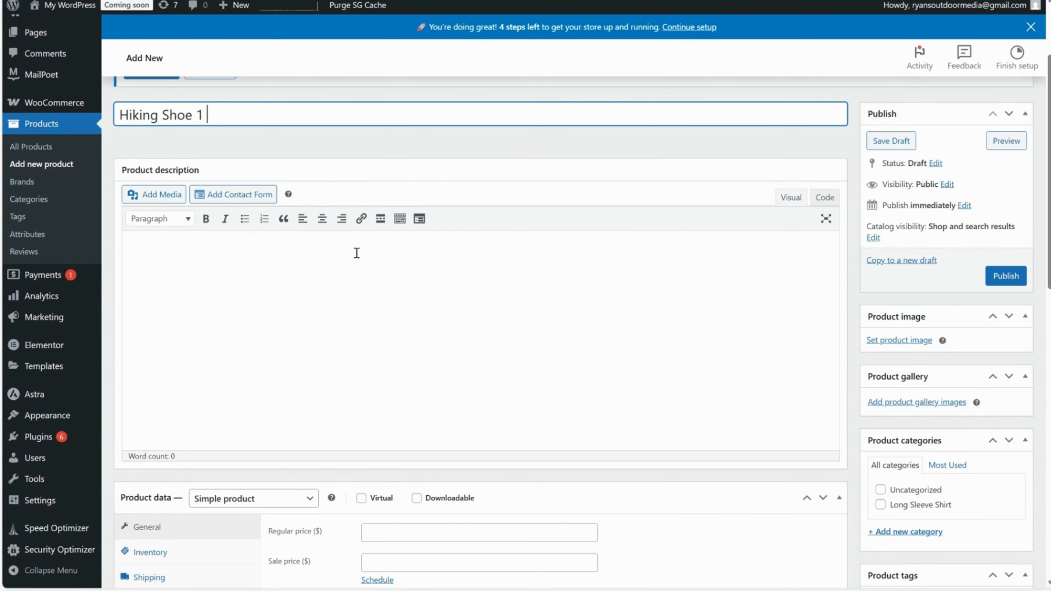
pyautogui.click(356, 253)
pyautogui.scroll(-10, 363, 258)
pyautogui.click(304, 247)
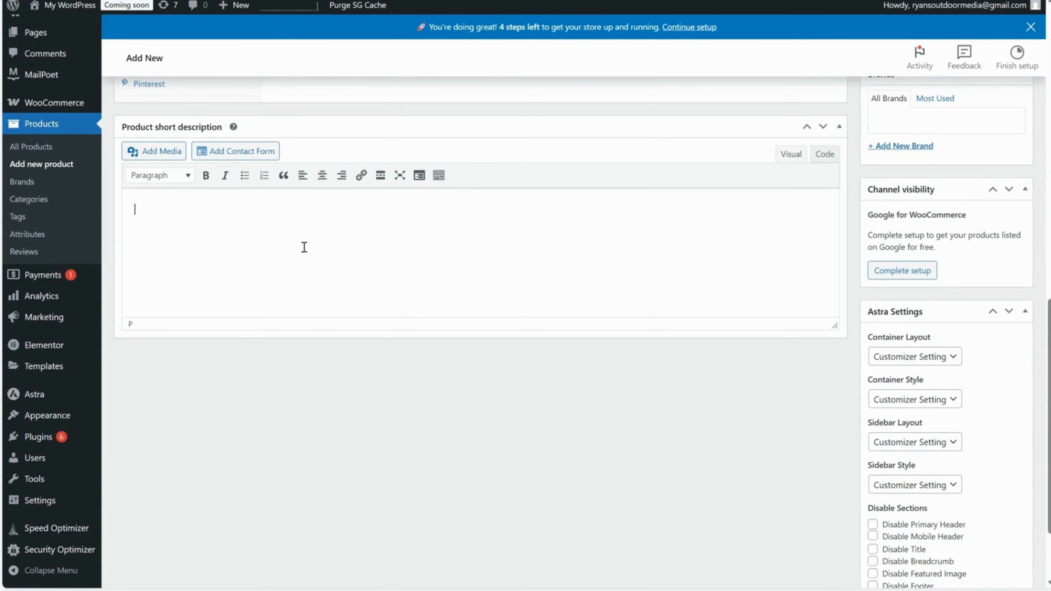
pyautogui.scroll(10, 465, 270)
pyautogui.scroll(-6, 456, 296)
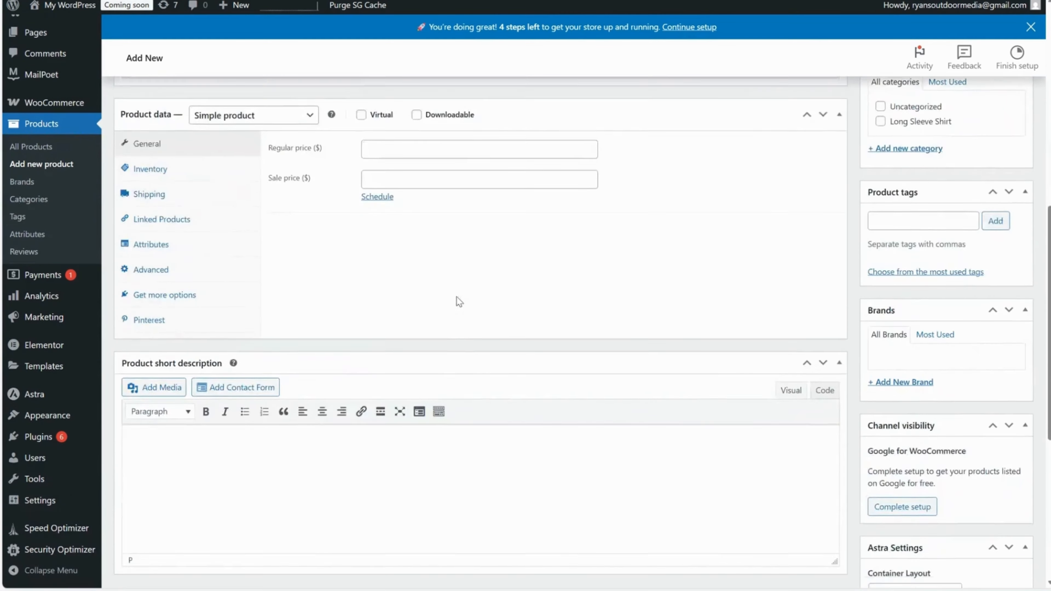
pyautogui.scroll(-4, 456, 297)
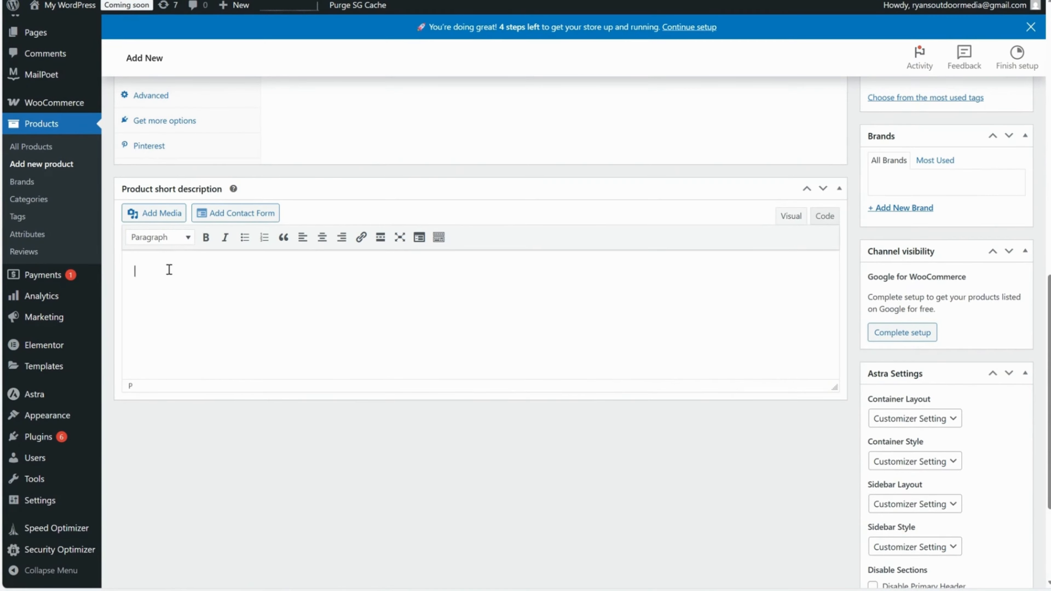
pyautogui.scroll(1, 226, 273)
pyautogui.scroll(8, 227, 274)
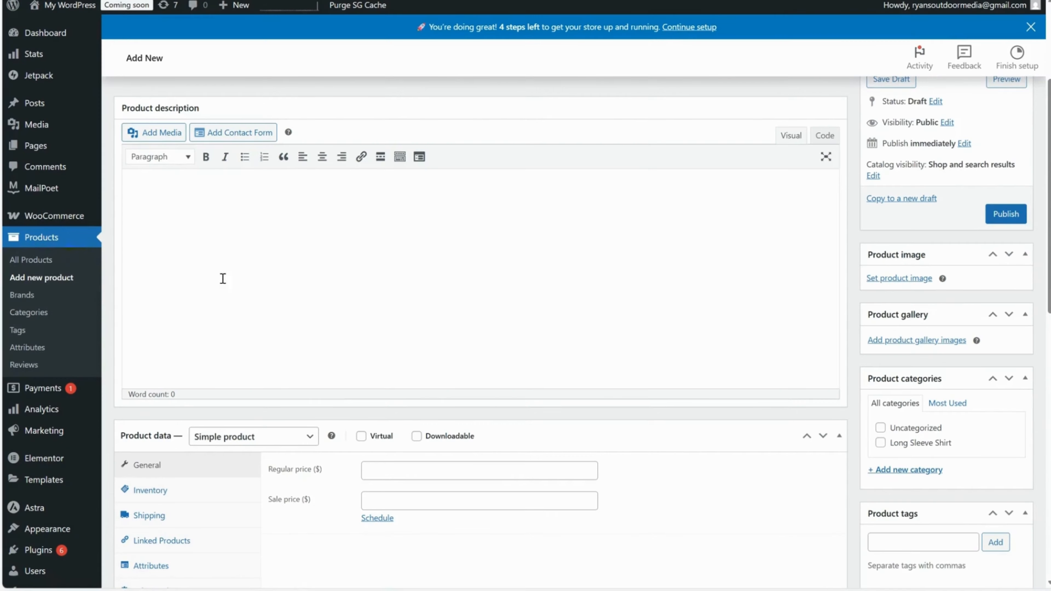
pyautogui.scroll(2, 242, 228)
pyautogui.scroll(-10, 282, 278)
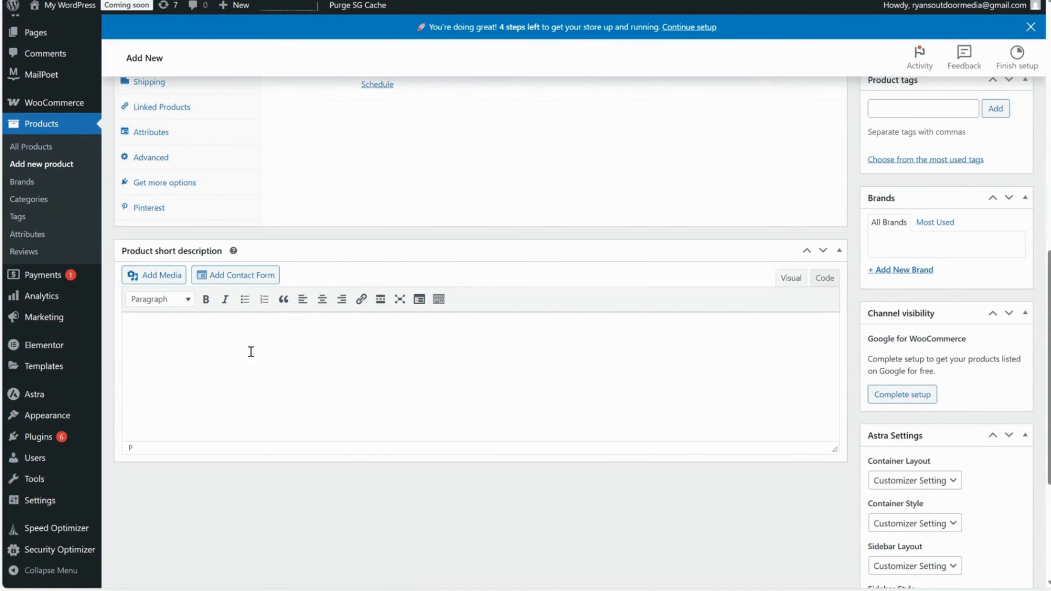
pyautogui.scroll(12, 315, 353)
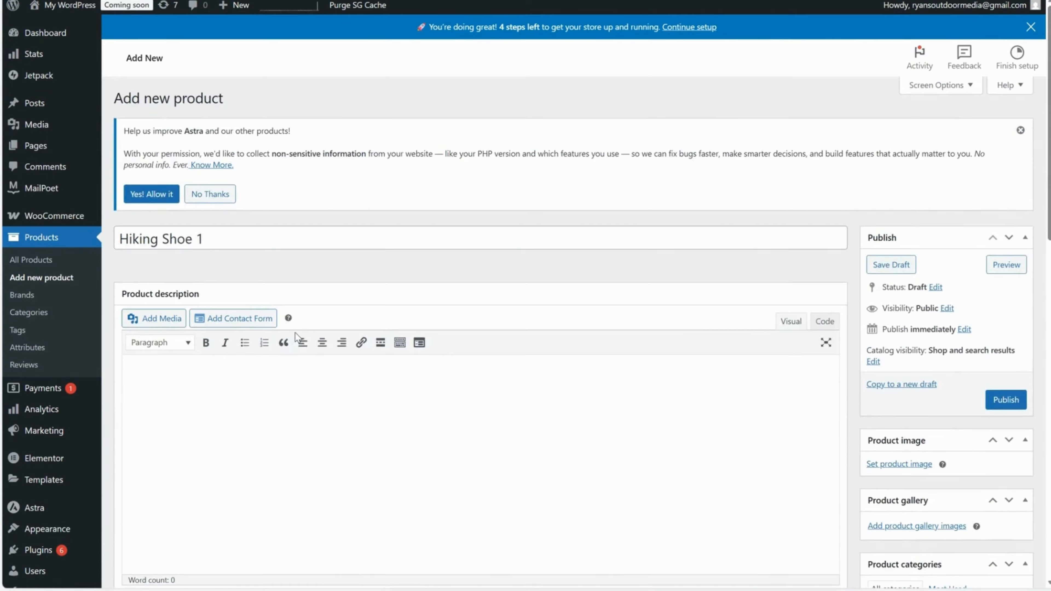
pyautogui.scroll(-2, 295, 333)
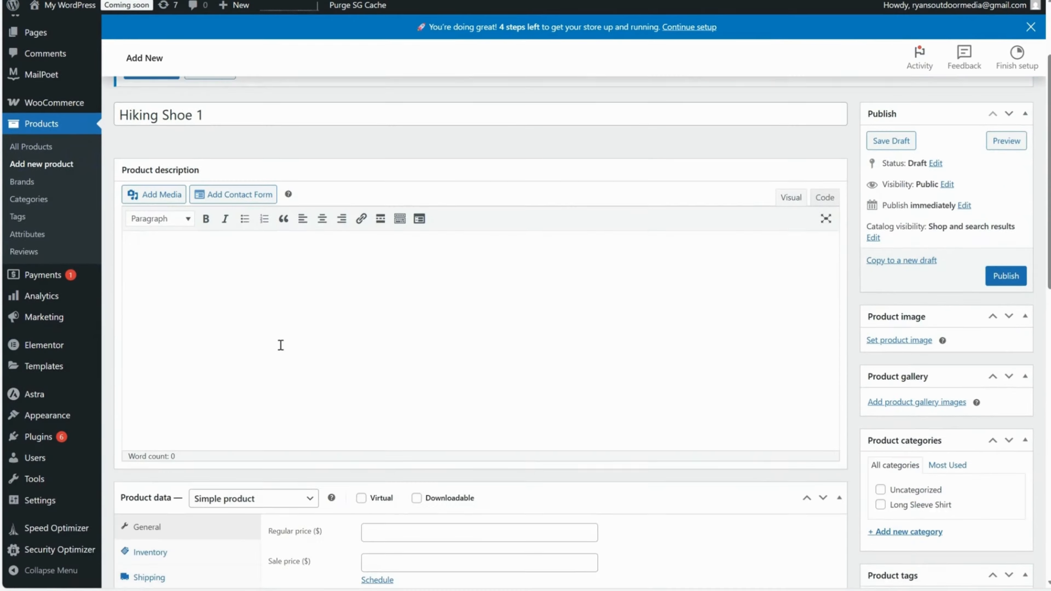
# Copy the feature lines, Material through Use Case, from PRODUCT DESCRIPTION.txt in Notepad and paste them into the product description.
pyautogui.click(265, 279)
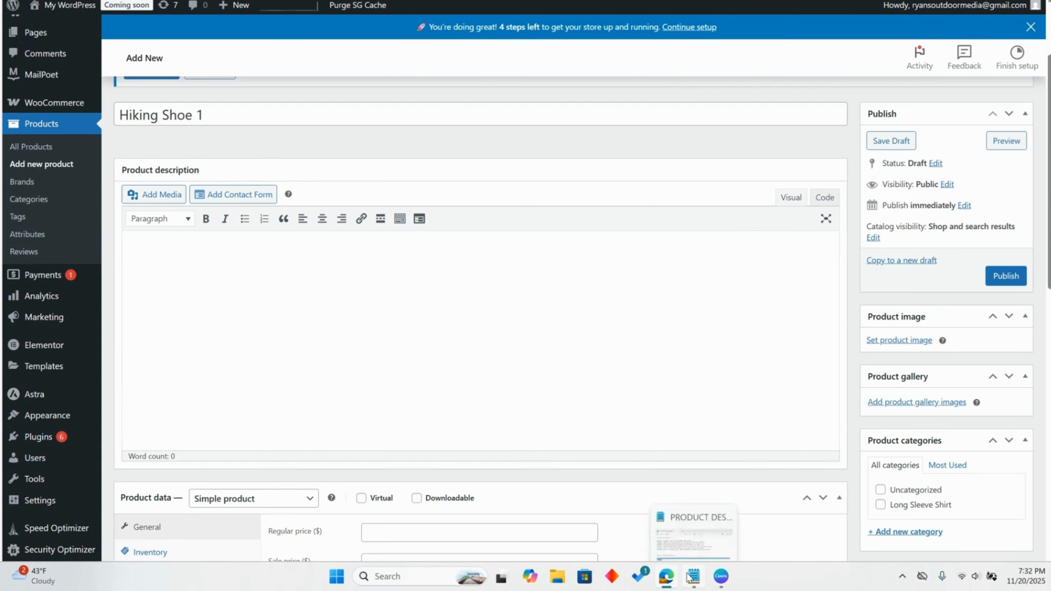
pyautogui.click(689, 577)
pyautogui.click(453, 199)
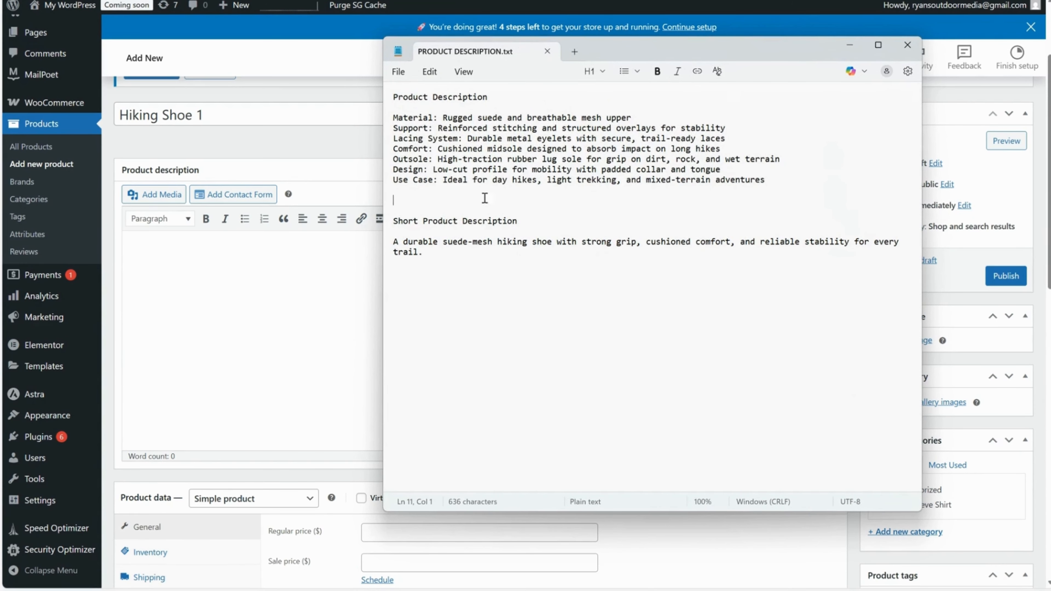
pyautogui.moveTo(796, 180); pyautogui.dragTo(388, 119)
pyautogui.hotkey('ctrl', 'c')
pyautogui.rightClick(452, 141)
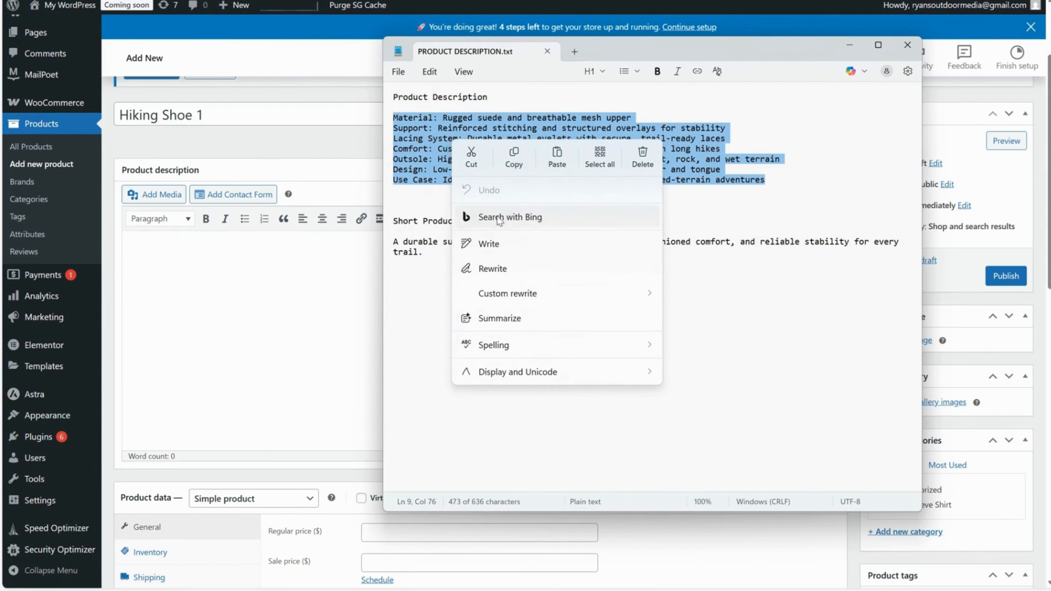
pyautogui.click(511, 156)
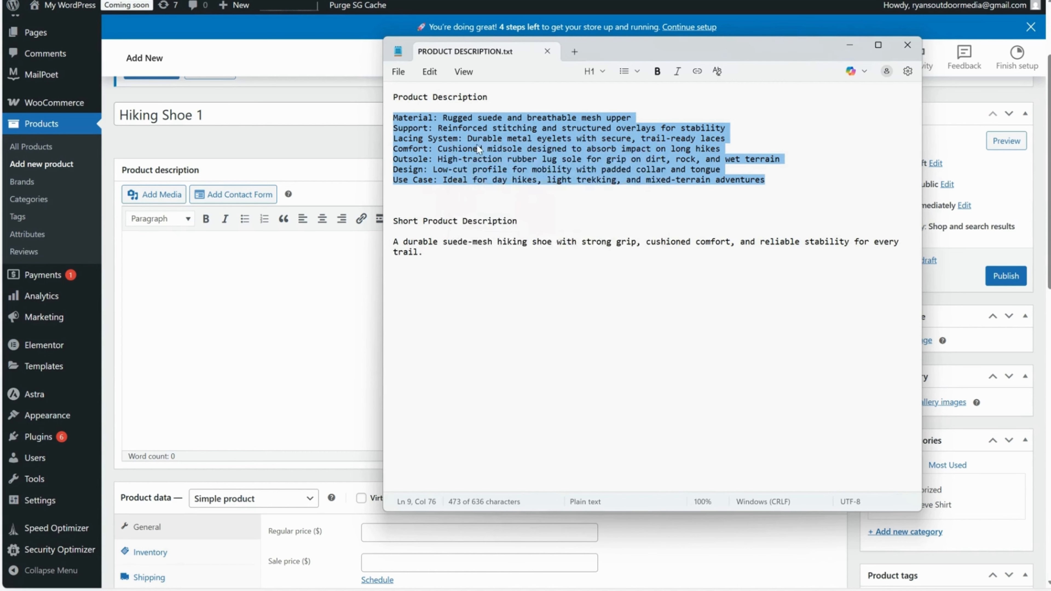
pyautogui.click(529, 129)
pyautogui.click(849, 45)
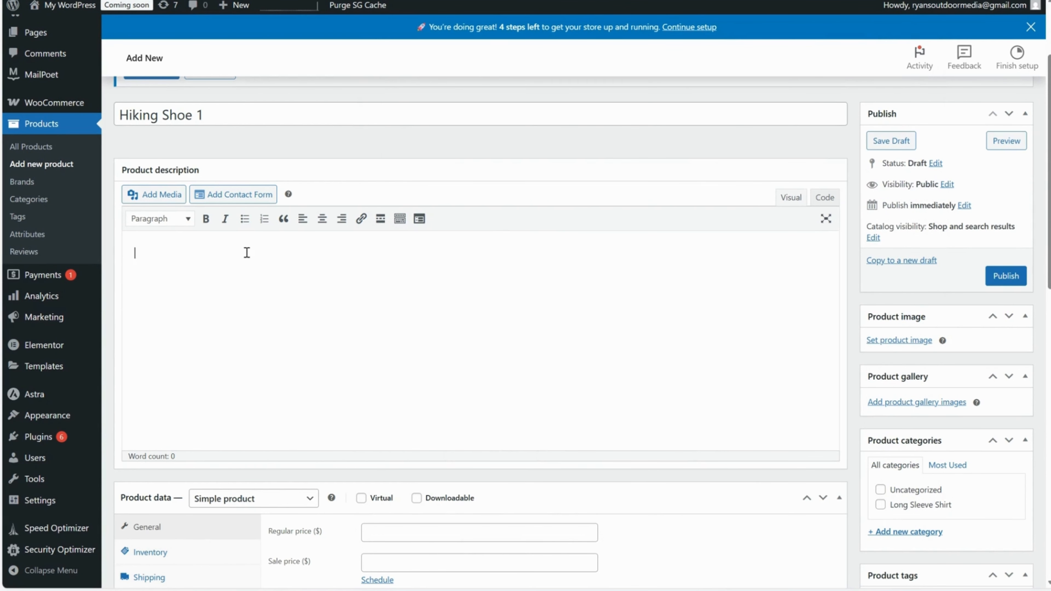
pyautogui.hotkey('ctrl', 'v')
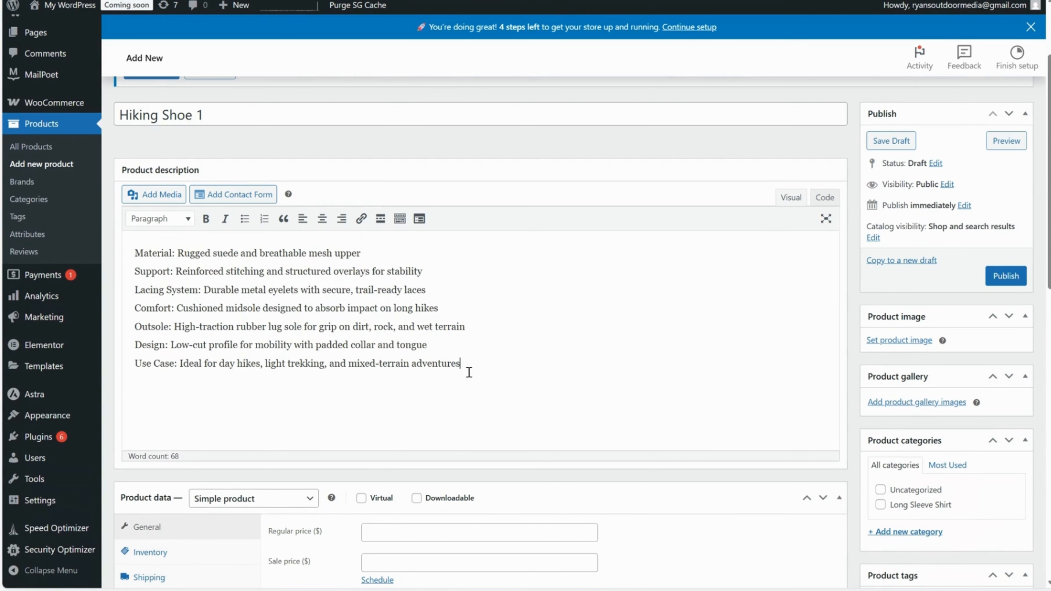
# Try centre and right alignment on all the product description lines, and settle on left alignment.
pyautogui.moveTo(460, 363); pyautogui.dragTo(103, 253)
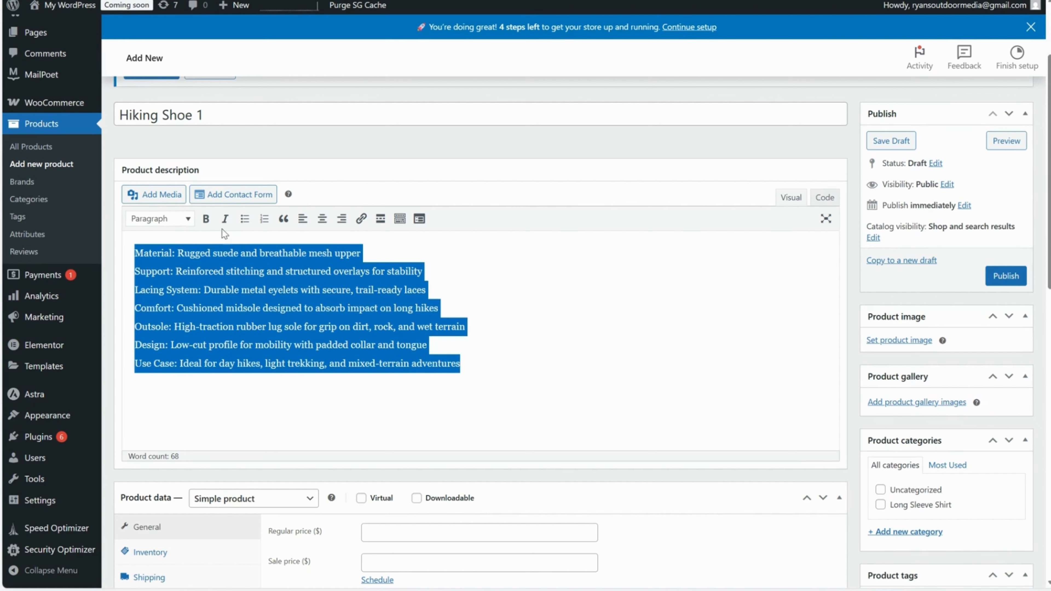
pyautogui.click(322, 219)
pyautogui.click(302, 218)
pyautogui.click(342, 218)
pyautogui.click(303, 219)
pyautogui.click(294, 290)
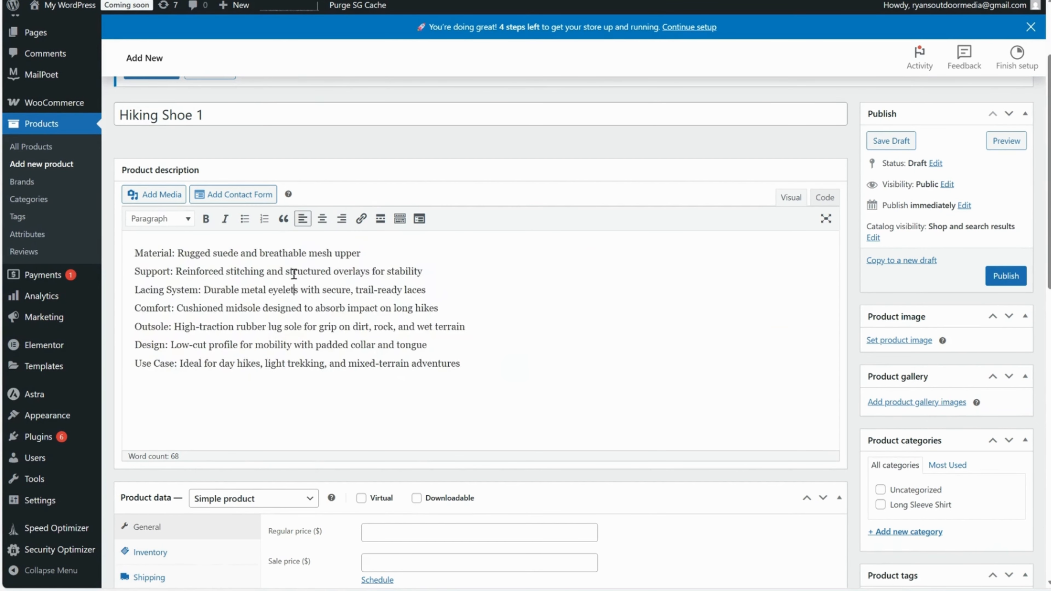
# Try block-quote formatting on the product description lines and remove it again.
pyautogui.moveTo(467, 364); pyautogui.dragTo(119, 249)
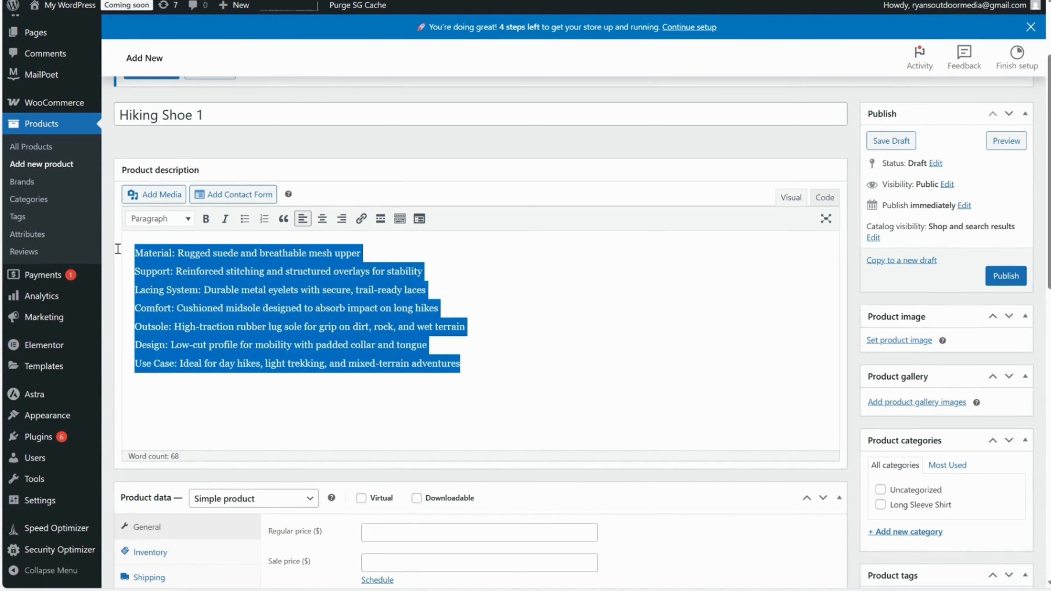
pyautogui.click(283, 218)
pyautogui.click(284, 218)
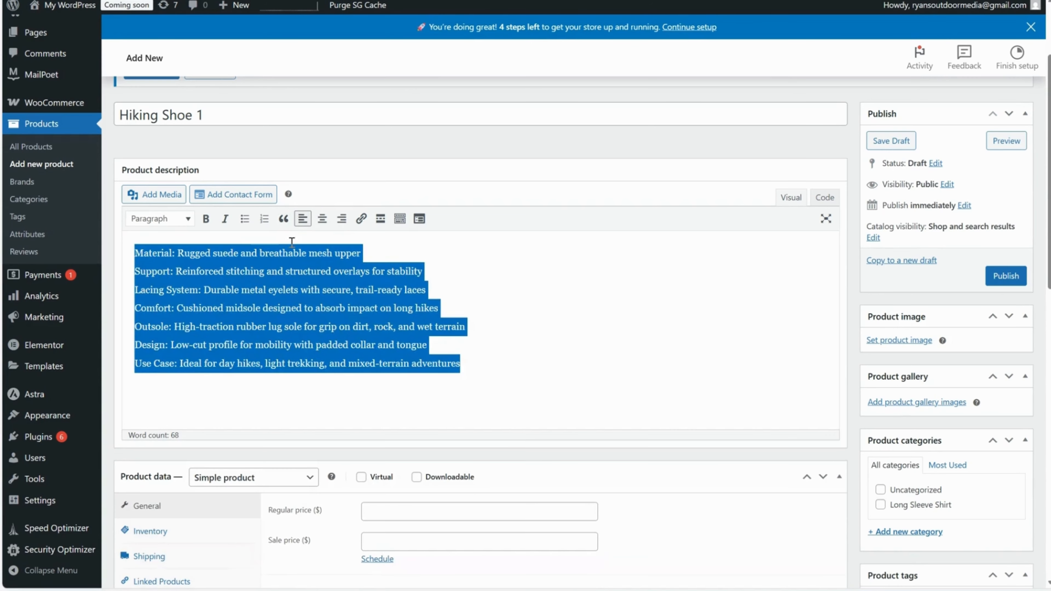
pyautogui.click(315, 294)
pyautogui.moveTo(428, 347); pyautogui.dragTo(134, 273)
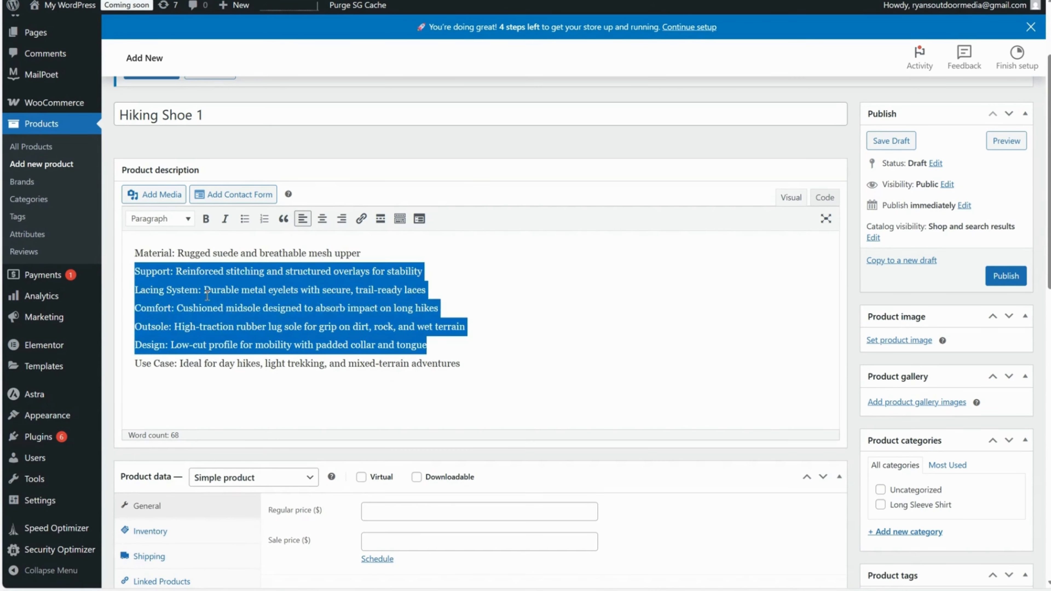
pyautogui.click(448, 368)
# Format the product description as a bulleted list with each feature line, Material through Use Case, as its own bullet.
pyautogui.moveTo(472, 369); pyautogui.dragTo(134, 251)
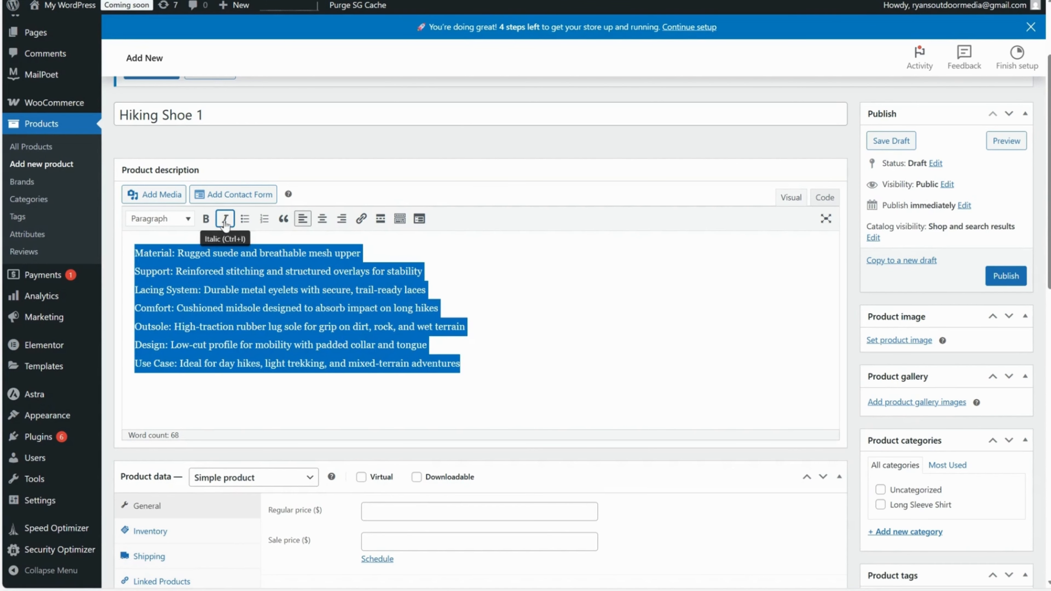
pyautogui.click(244, 219)
pyautogui.click(165, 271)
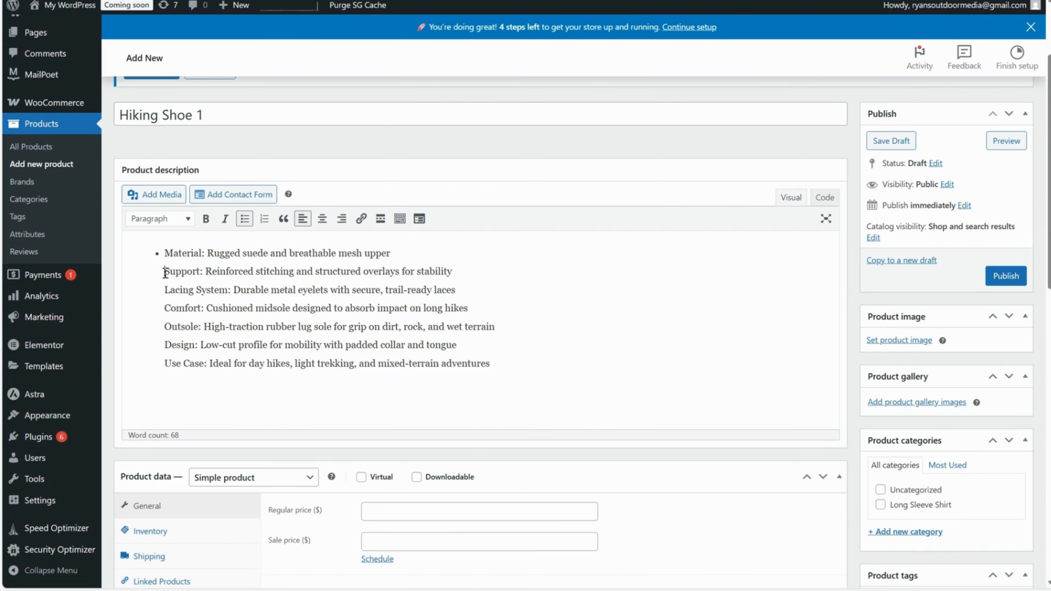
pyautogui.press('BackSpace')
pyautogui.press('Return')
pyautogui.click(164, 289)
pyautogui.press('BackSpace')
pyautogui.press('Return')
pyautogui.click(165, 308)
pyautogui.press('BackSpace')
pyautogui.press('Return')
pyautogui.click(165, 327)
pyautogui.press('BackSpace')
pyautogui.press('Return')
pyautogui.click(166, 345)
pyautogui.press('BackSpace')
pyautogui.press('Return')
pyautogui.press('BackSpace')
pyautogui.press('Return')
pyautogui.click(537, 355)
# Copy the short product description sentence from PRODUCT DESCRIPTION.txt in Notepad and paste it into the product short description.
pyautogui.scroll(-3, 480, 312)
pyautogui.scroll(-9, 466, 276)
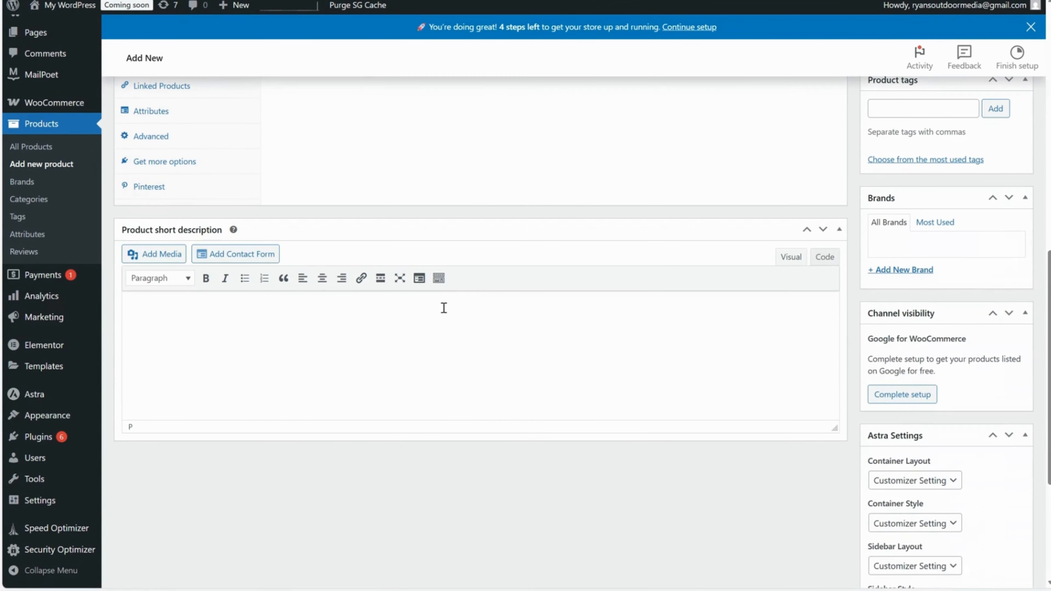
pyautogui.click(693, 584)
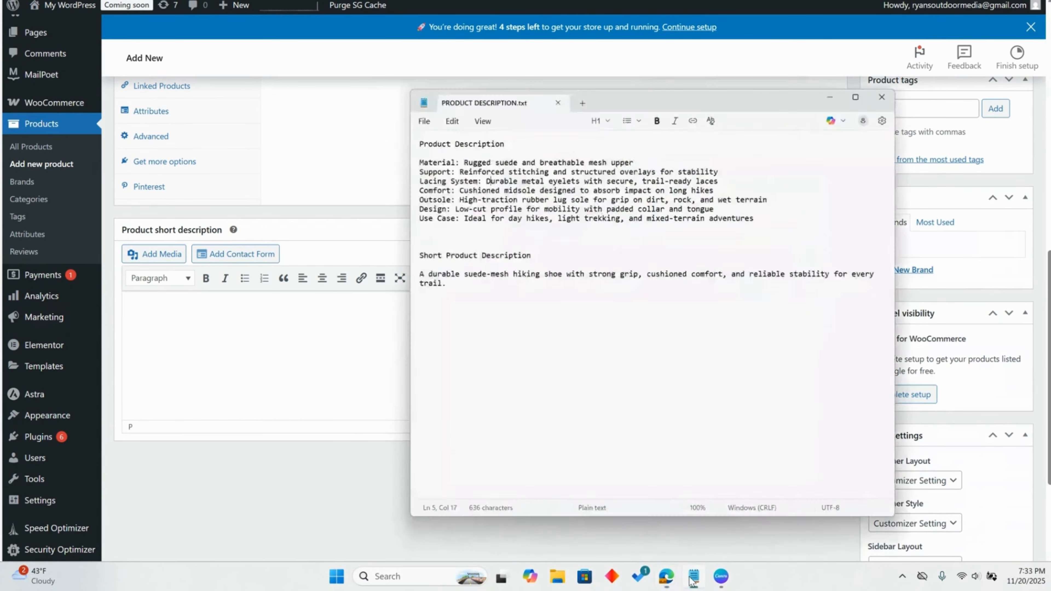
pyautogui.tripleClick(393, 246)
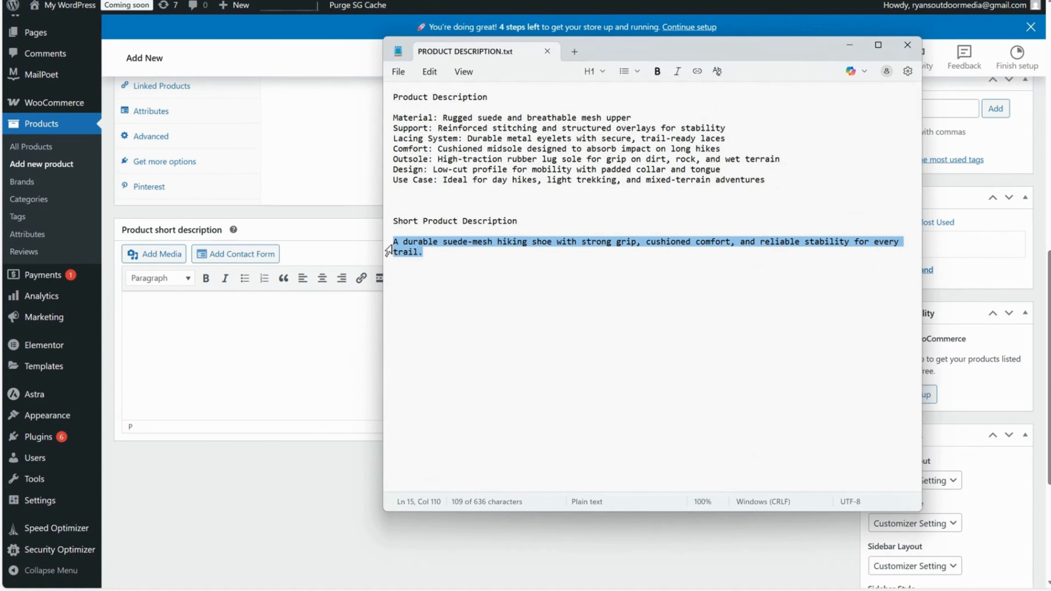
pyautogui.hotkey('ctrl', 'c')
pyautogui.click(203, 337)
pyautogui.hotkey('ctrl', 'v')
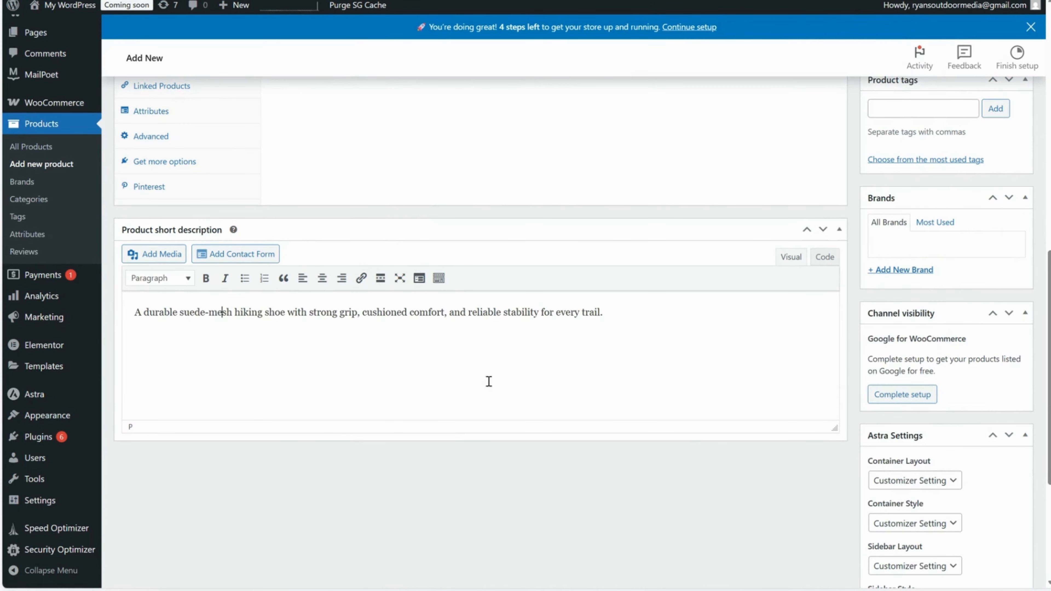
# Review the short description text and the bulleted product description on the product form.
pyautogui.scroll(5, 489, 381)
pyautogui.scroll(-3, 455, 364)
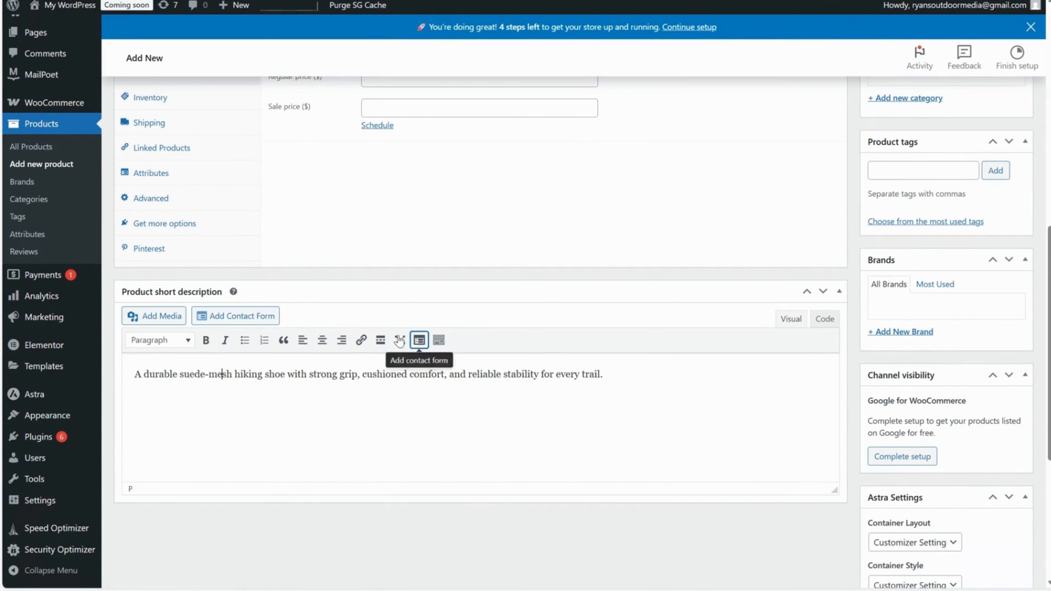
pyautogui.moveTo(603, 374); pyautogui.dragTo(134, 375)
pyautogui.click(275, 373)
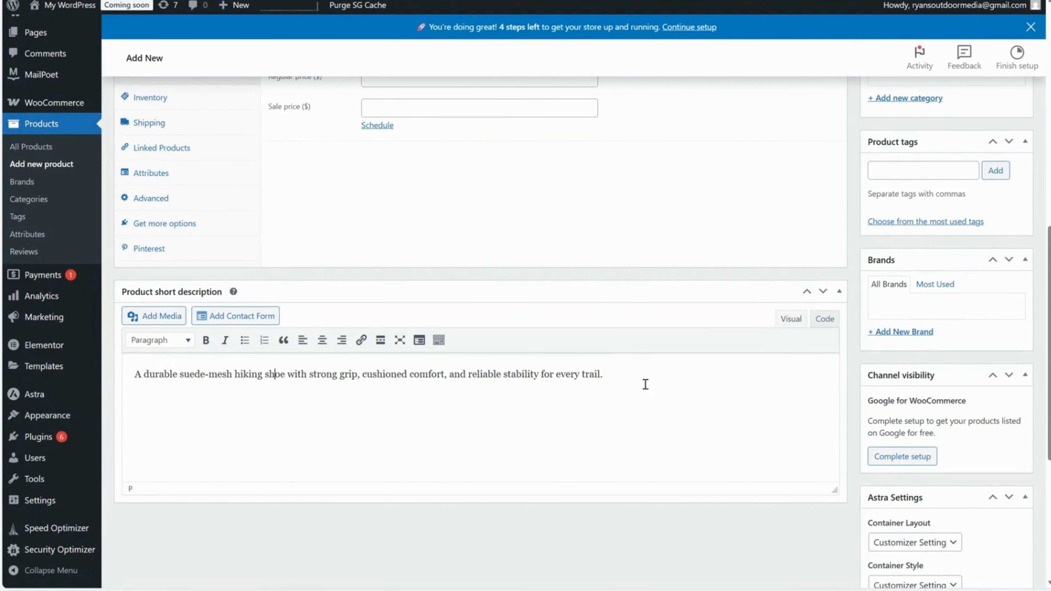
pyautogui.moveTo(681, 378); pyautogui.dragTo(109, 360)
pyautogui.click(396, 393)
pyautogui.scroll(2, 395, 392)
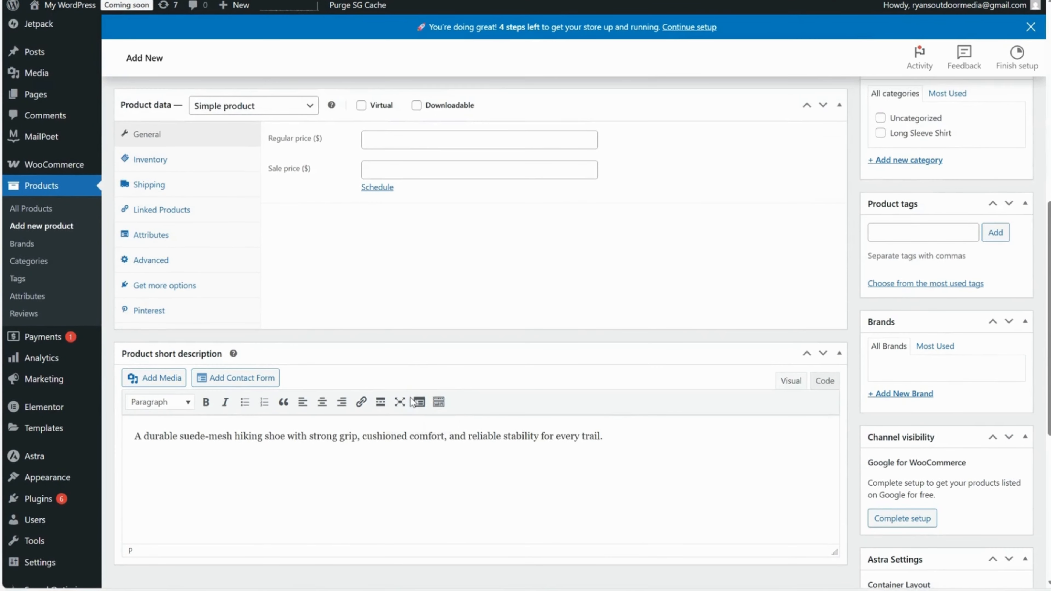
pyautogui.scroll(10, 460, 374)
pyautogui.scroll(-3, 704, 257)
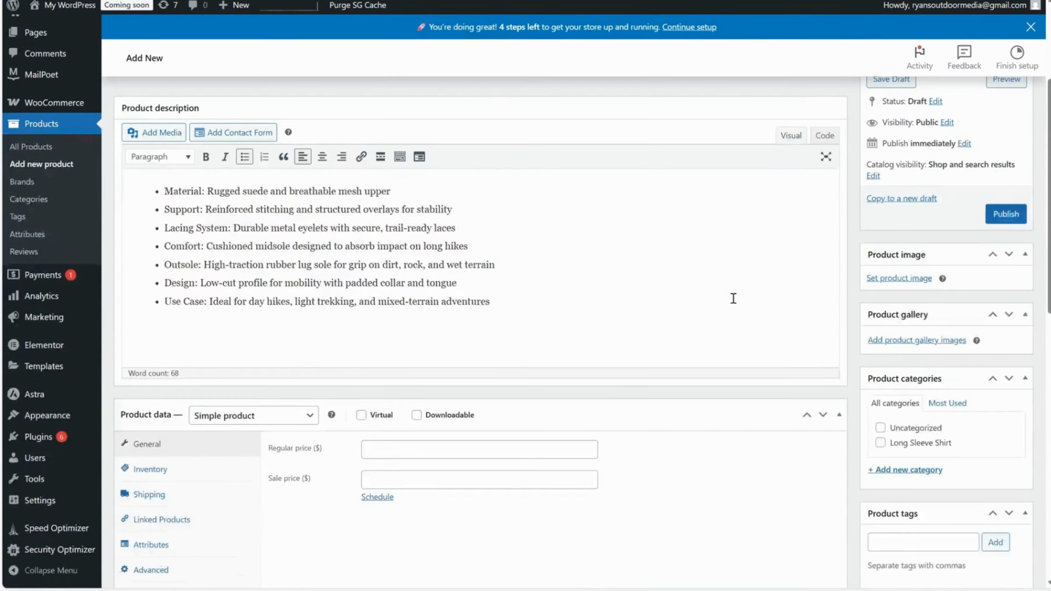
pyautogui.scroll(5, 728, 296)
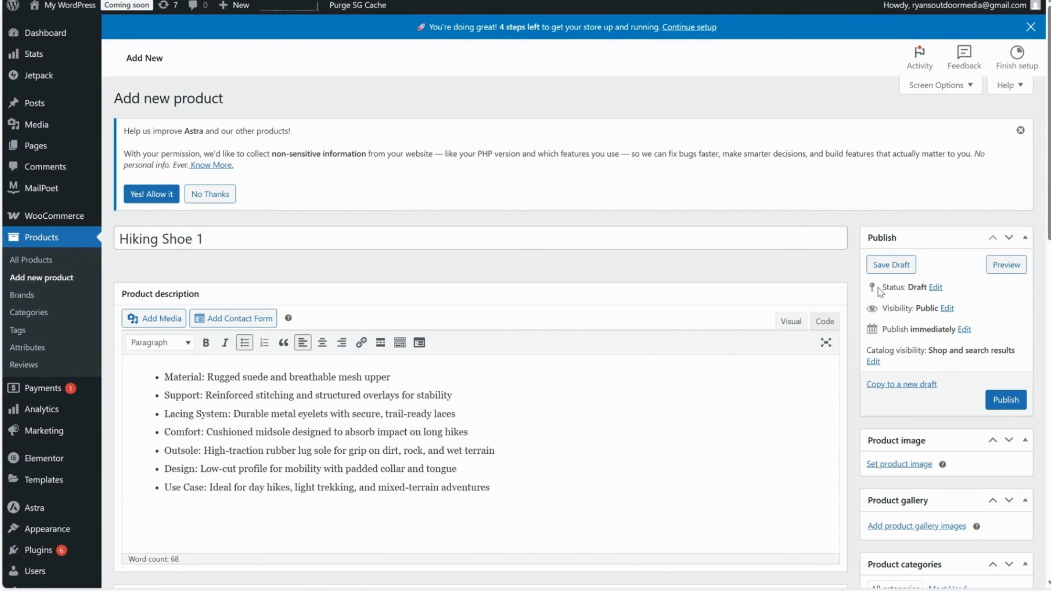
# Review the product's status and visibility in the publish settings.
pyautogui.moveTo(875, 287); pyautogui.dragTo(923, 290)
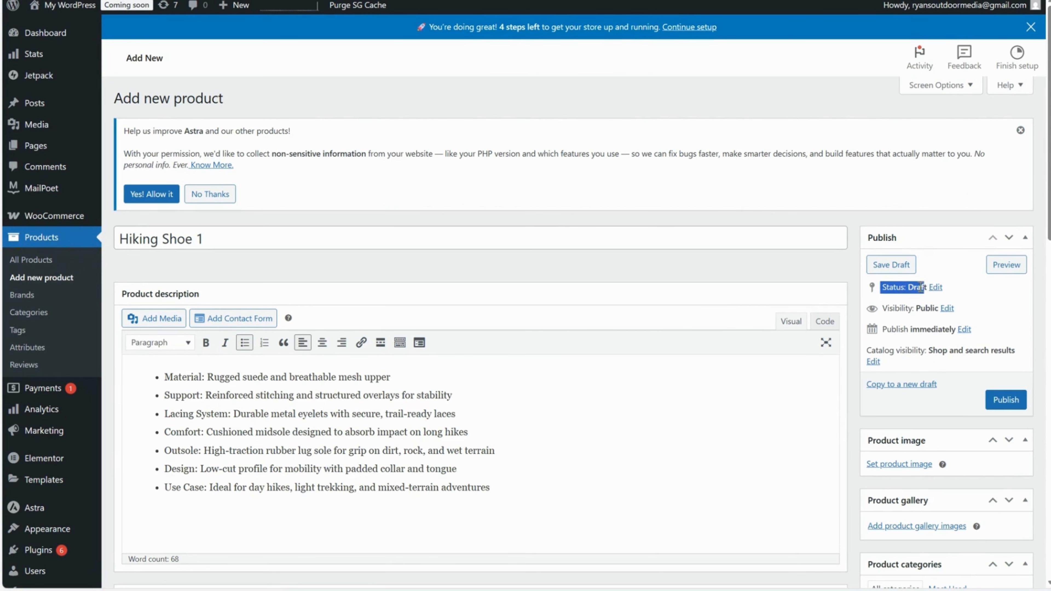
pyautogui.click(925, 290)
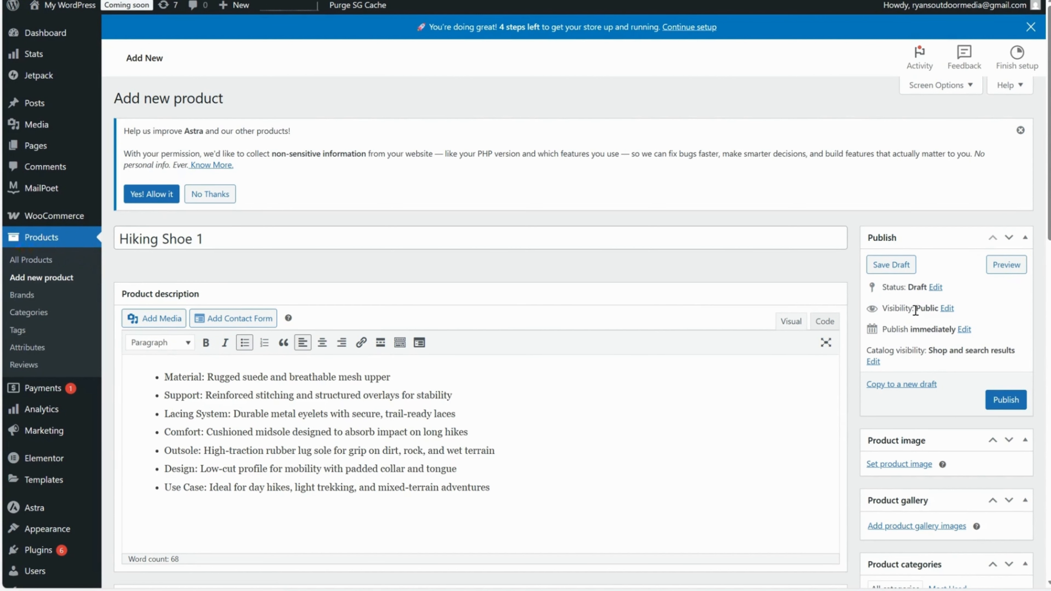
pyautogui.moveTo(915, 310); pyautogui.dragTo(937, 313)
pyautogui.click(933, 318)
pyautogui.scroll(-1, 925, 331)
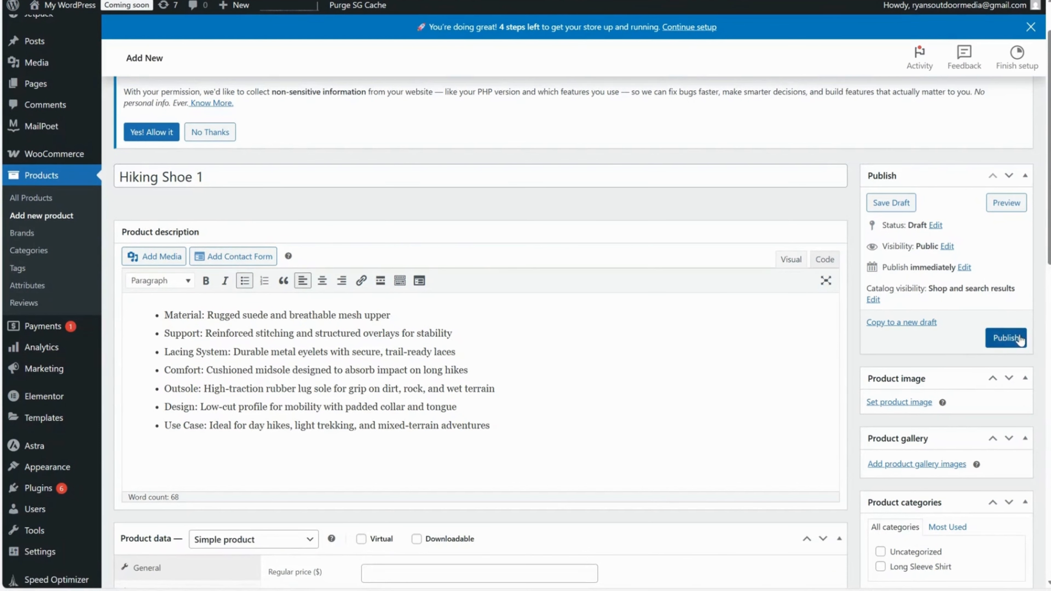
# Choose the hiking shoe picture TestProduct.png from the media library for the product image.
pyautogui.scroll(-1, 1001, 364)
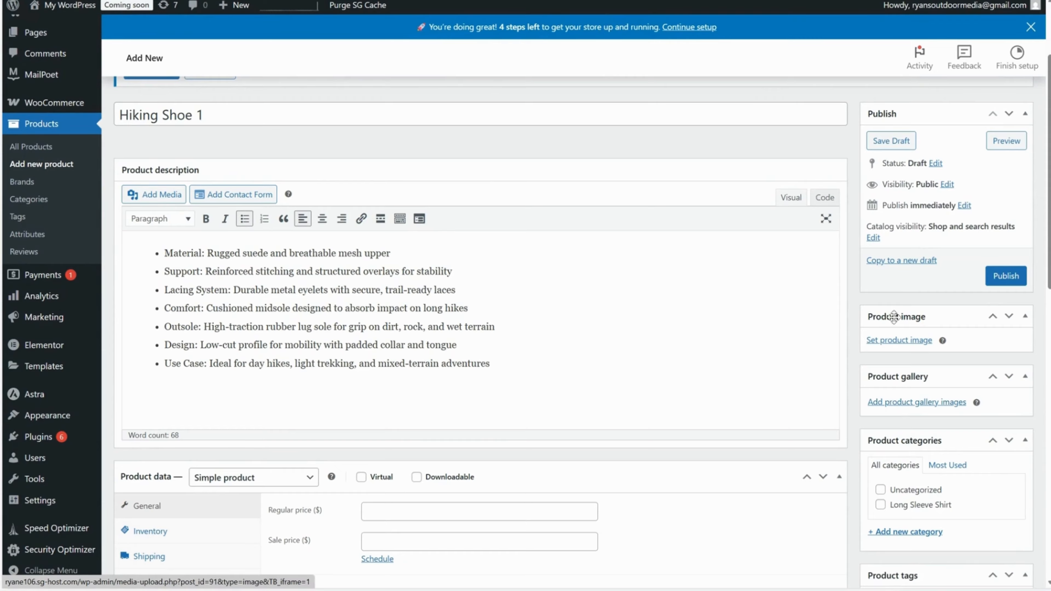
pyautogui.click(902, 346)
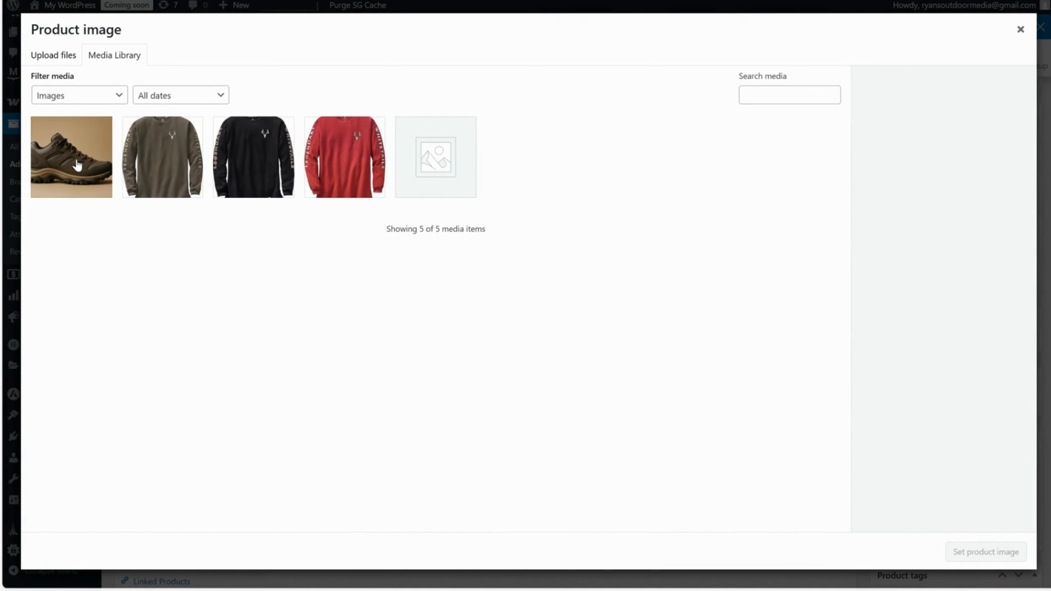
pyautogui.click(76, 165)
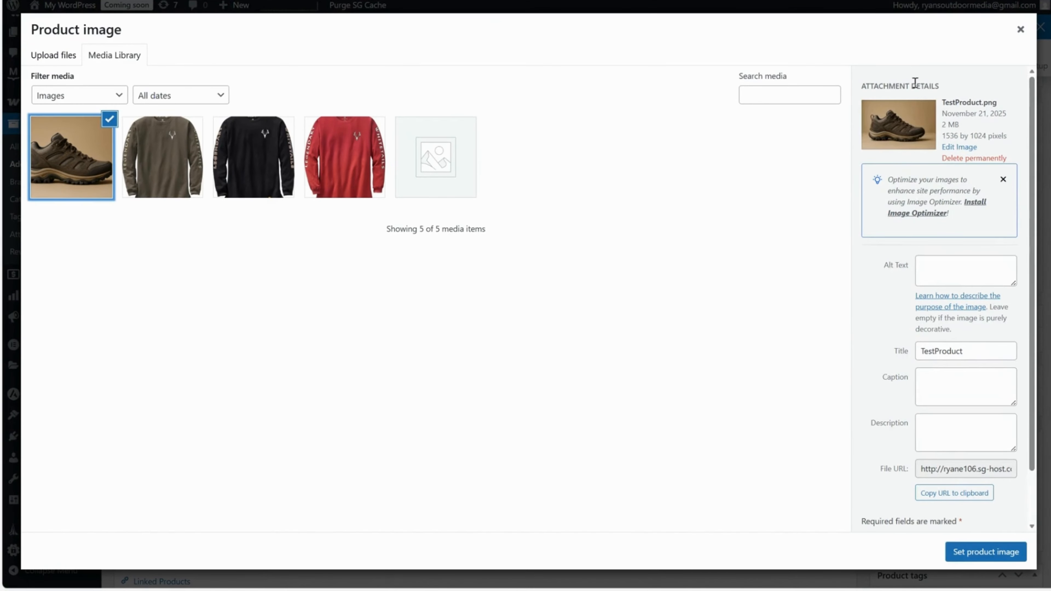
# Change the selected picture's title to "Hiking Shoe 1" and set it as the product image.
pyautogui.click(949, 392)
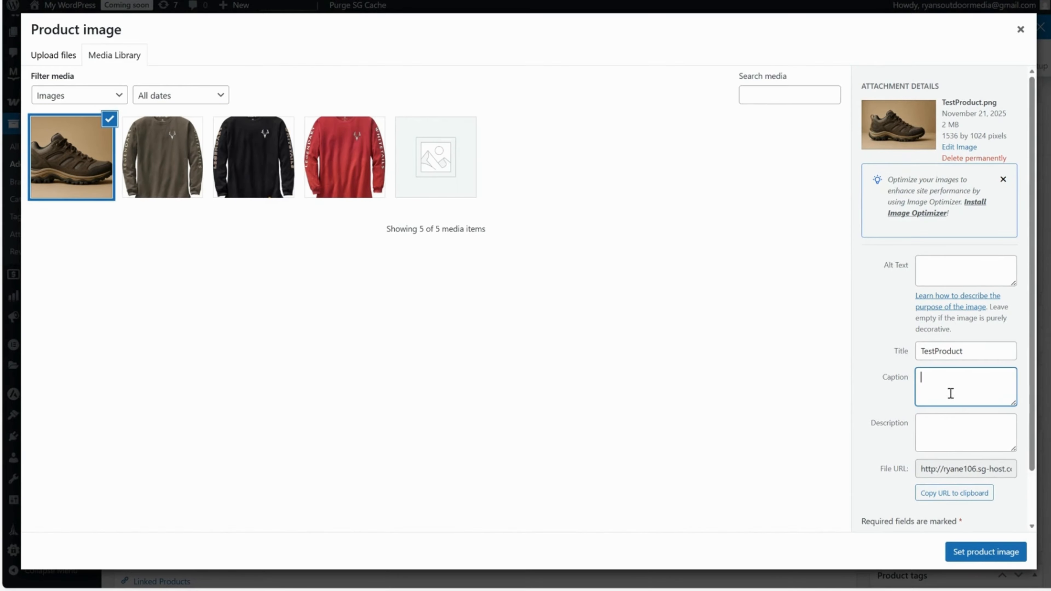
pyautogui.click(958, 425)
pyautogui.click(959, 369)
pyautogui.hotkey('shift', 'Tab')
pyautogui.press('BackSpace')
pyautogui.write('Hi')
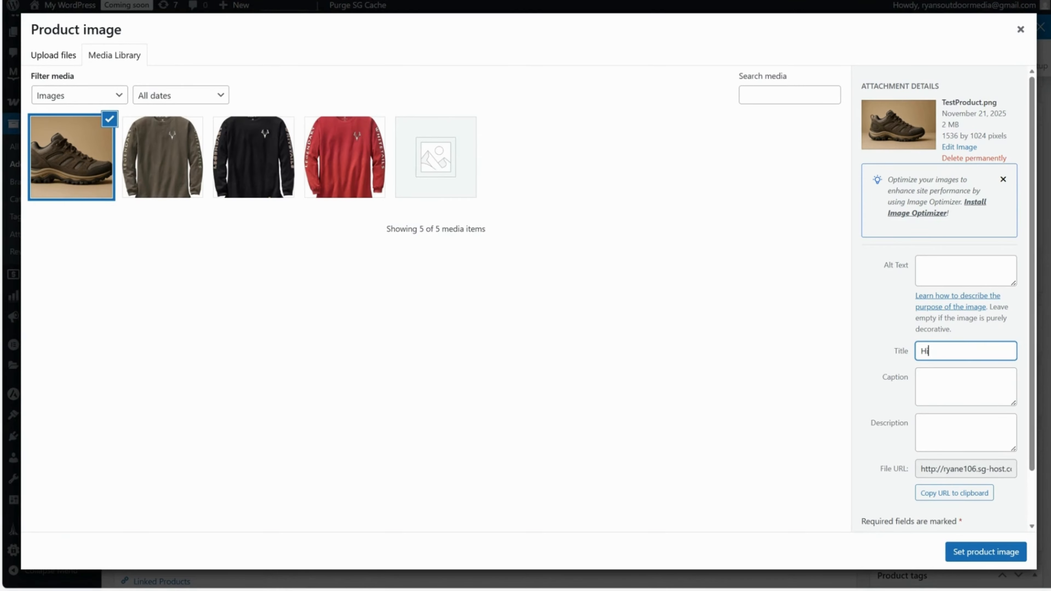
pyautogui.write('king Shoe 1')
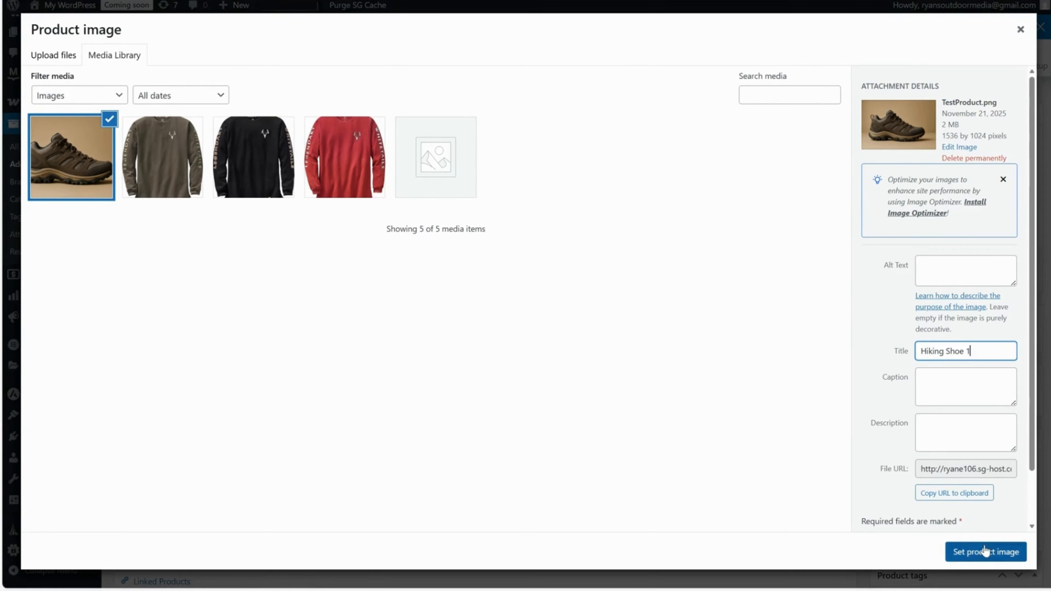
pyautogui.click(983, 552)
# Examine the product image, gallery and categories sections of the product form.
pyautogui.scroll(-2, 784, 434)
pyautogui.scroll(-1, 784, 424)
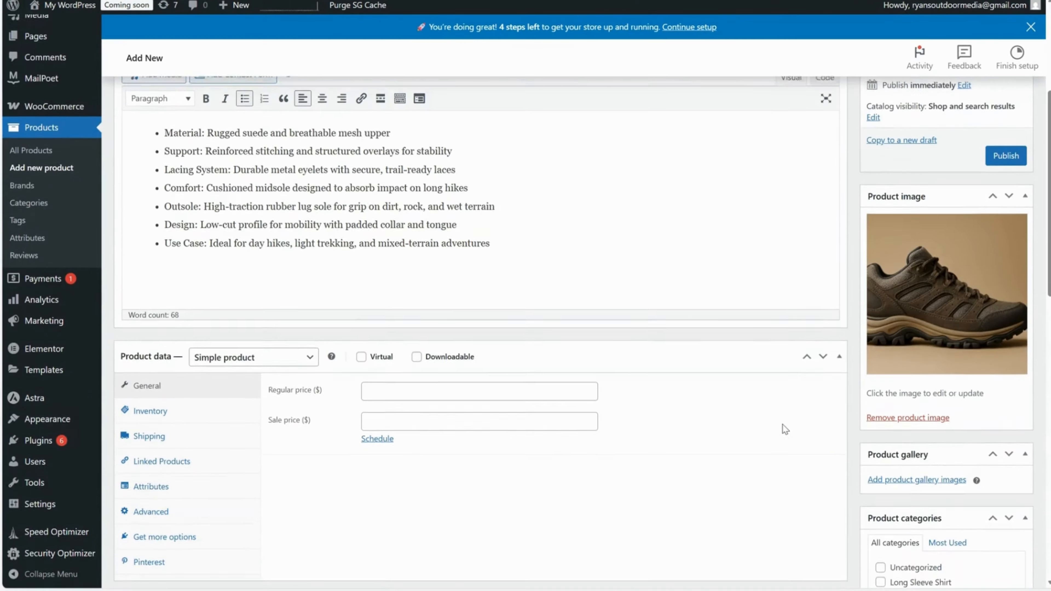
pyautogui.scroll(3, 787, 424)
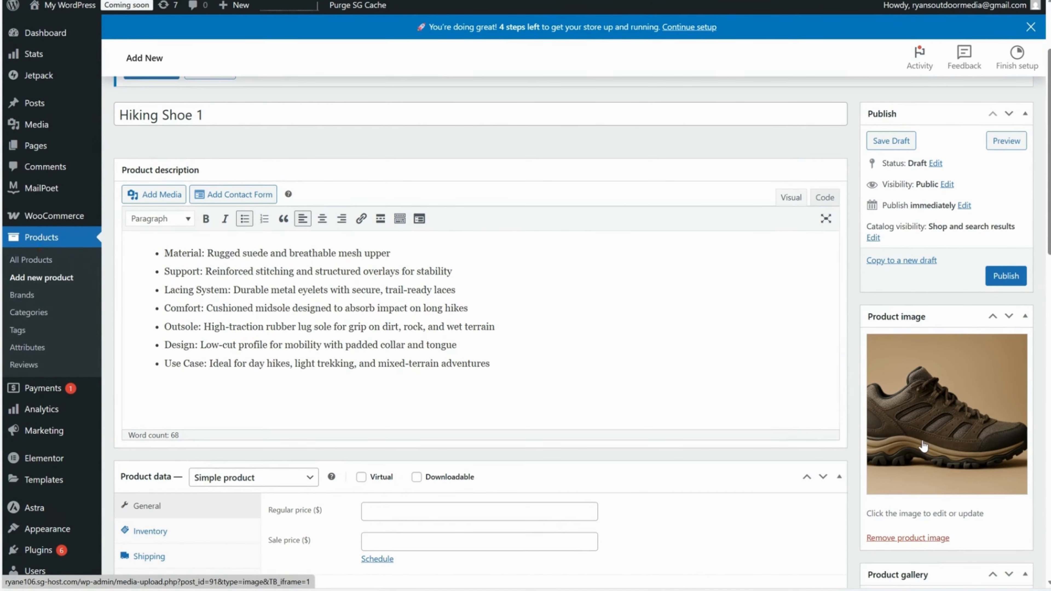
pyautogui.scroll(-3, 924, 445)
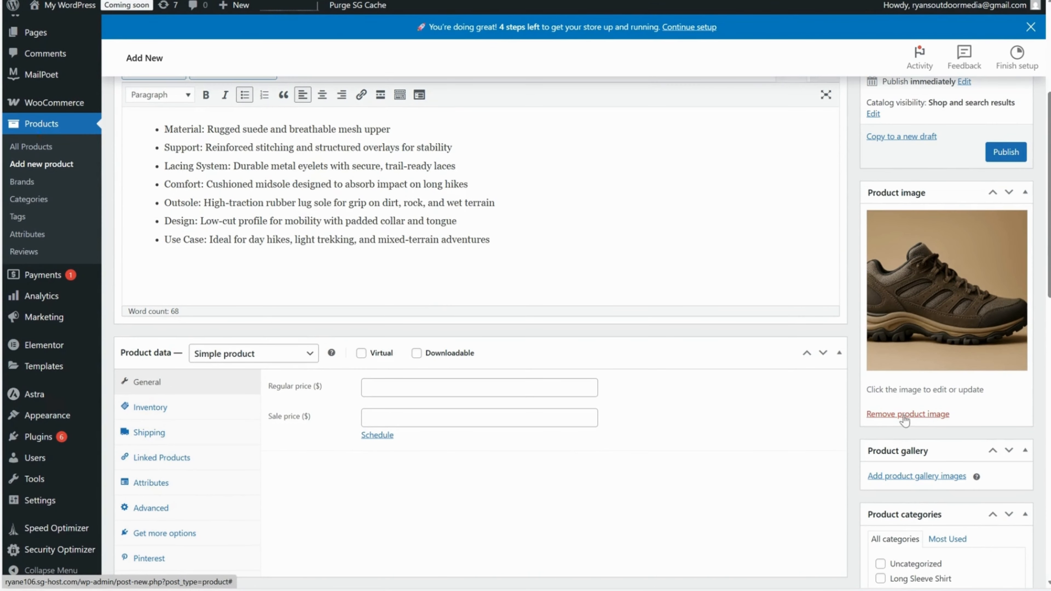
pyautogui.scroll(1, 912, 426)
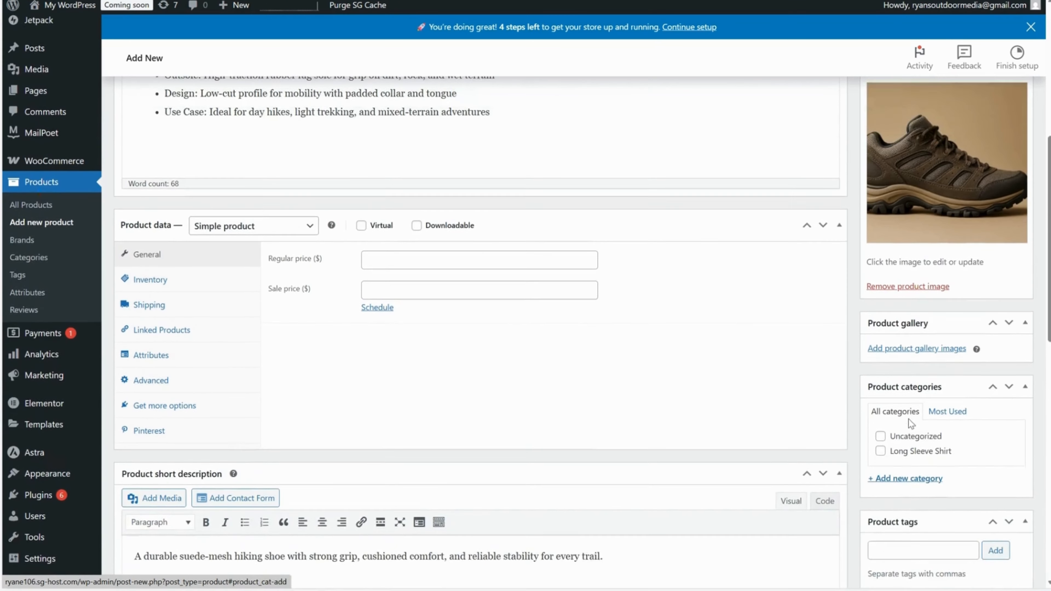
pyautogui.scroll(-2, 911, 416)
pyautogui.scroll(1, 927, 352)
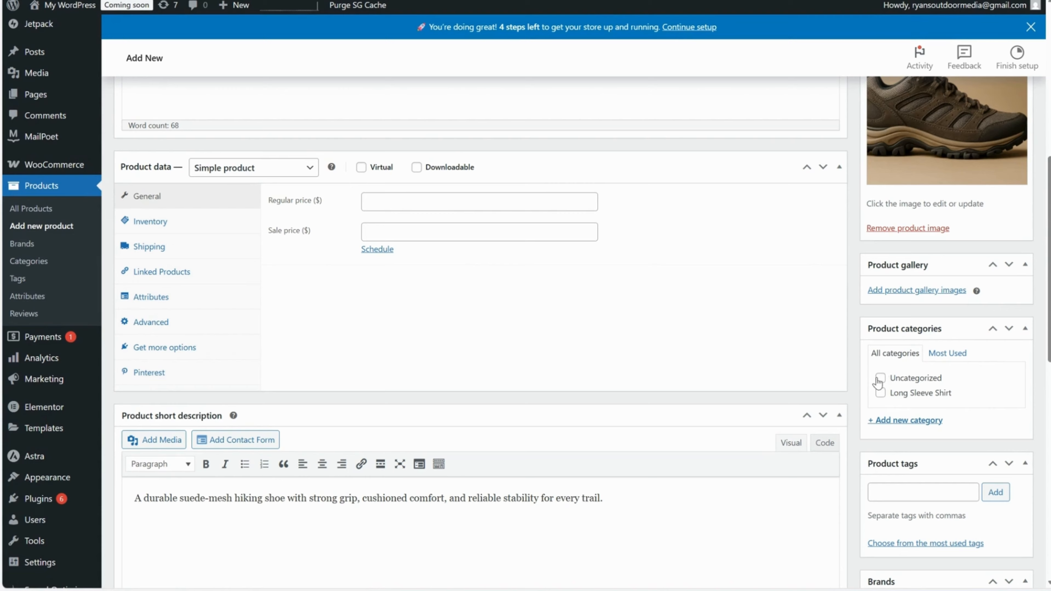
# Create a new product category named "Hiking Shoe" without a parent and assign it to the product.
pyautogui.click(904, 420)
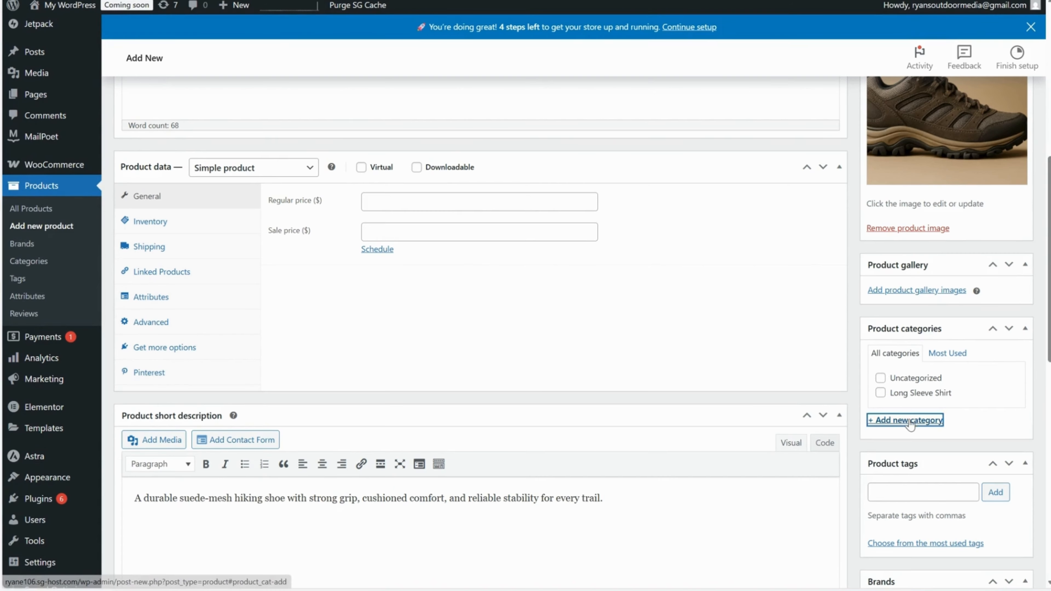
pyautogui.write('Shoe')
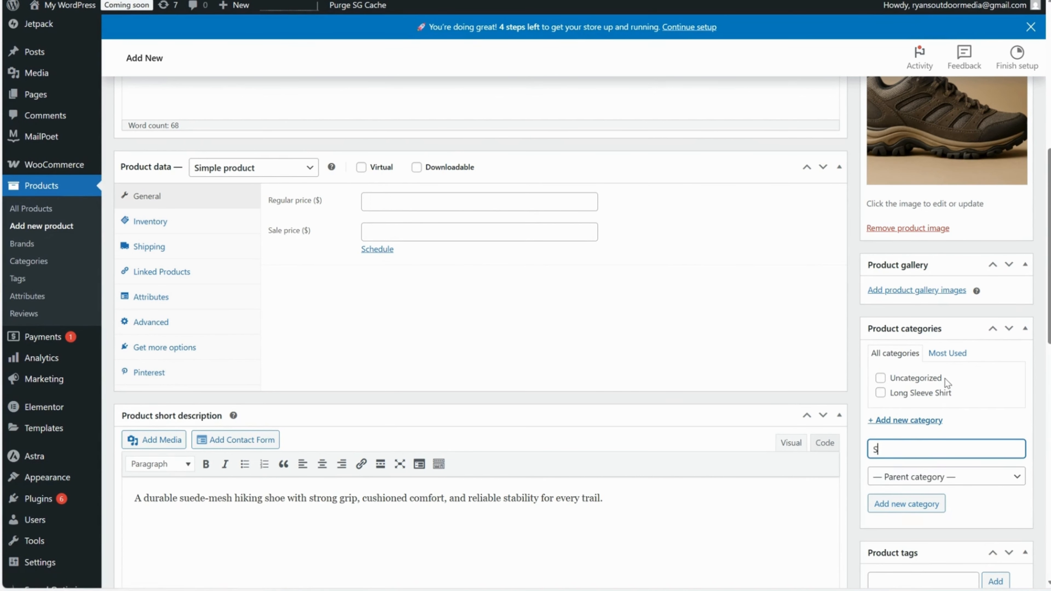
pyautogui.press('BackSpace')
pyautogui.press('BackSpace')
pyautogui.press('BackSpace')
pyautogui.press('BackSpace')
pyautogui.write('Hiking Shoe')
pyautogui.scroll(-2, 902, 445)
pyautogui.click(906, 442)
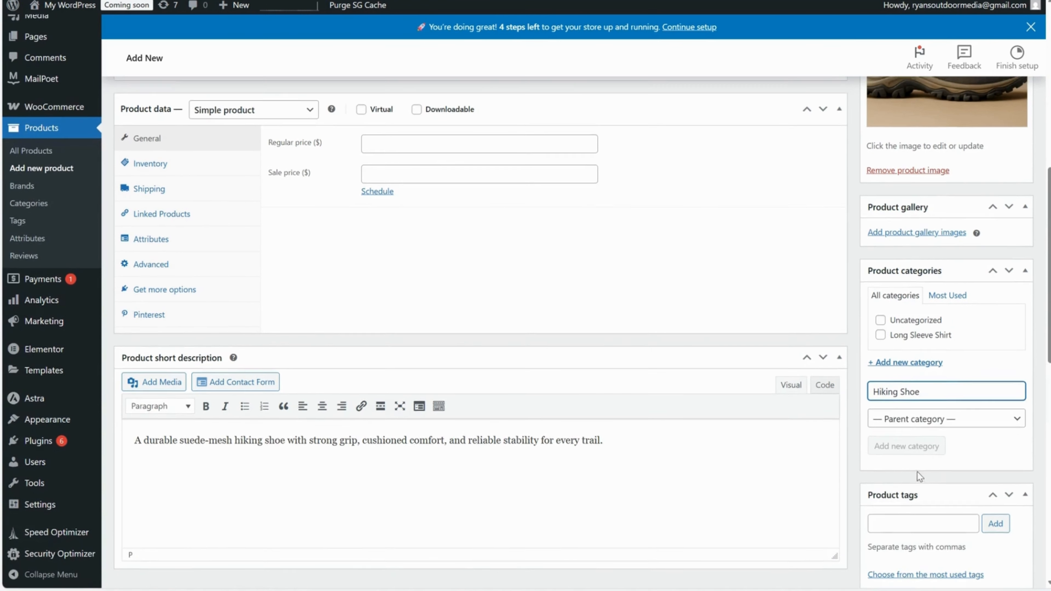
pyautogui.scroll(2, 917, 472)
pyautogui.click(945, 482)
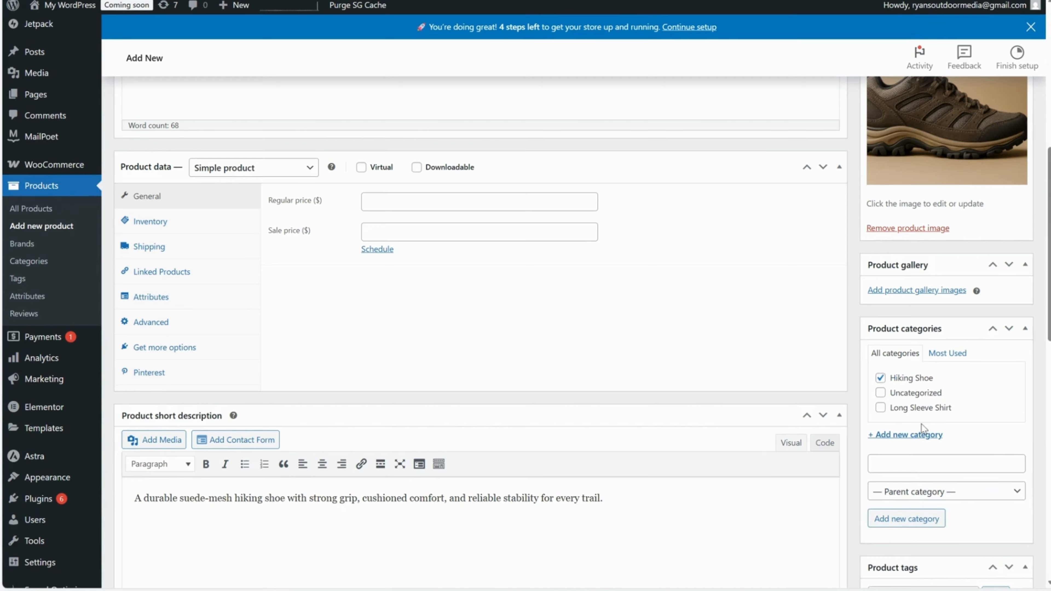
# Check the product tags section, leave its entry field empty and collapse the section.
pyautogui.scroll(-3, 922, 430)
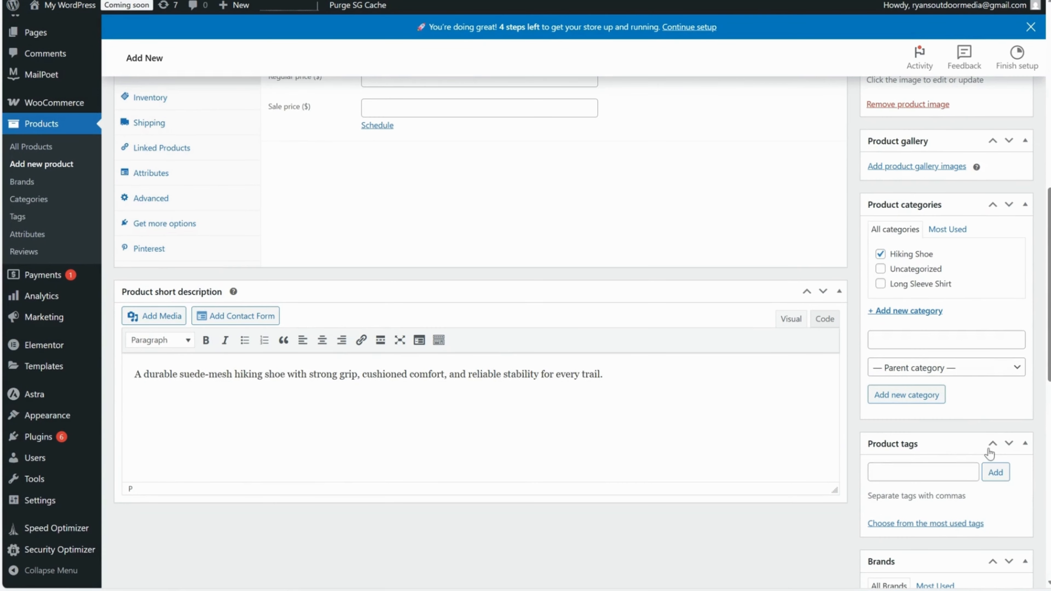
pyautogui.click(900, 472)
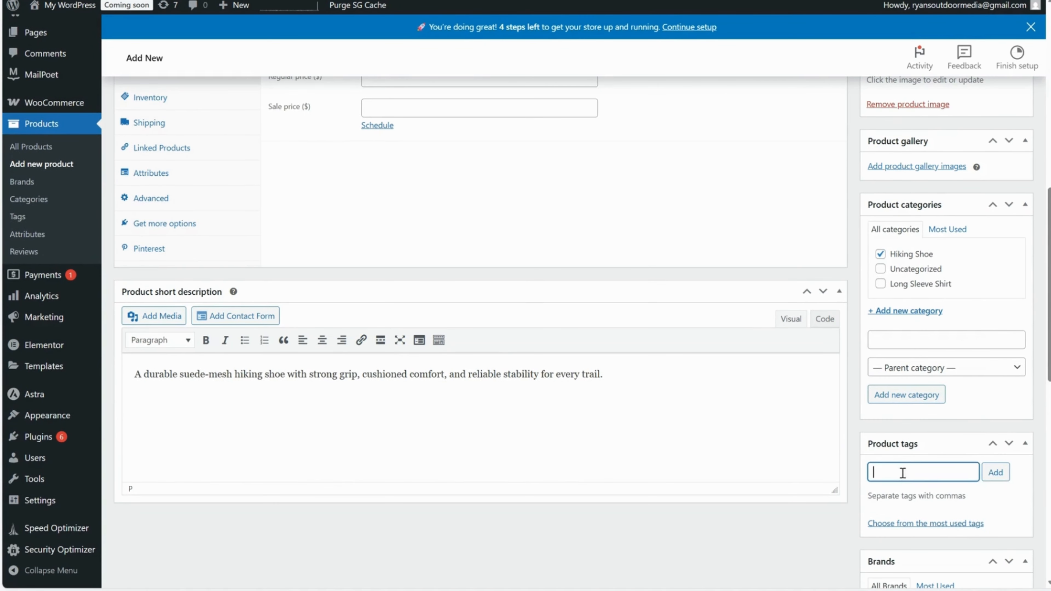
pyautogui.scroll(-3, 910, 472)
pyautogui.scroll(2, 925, 472)
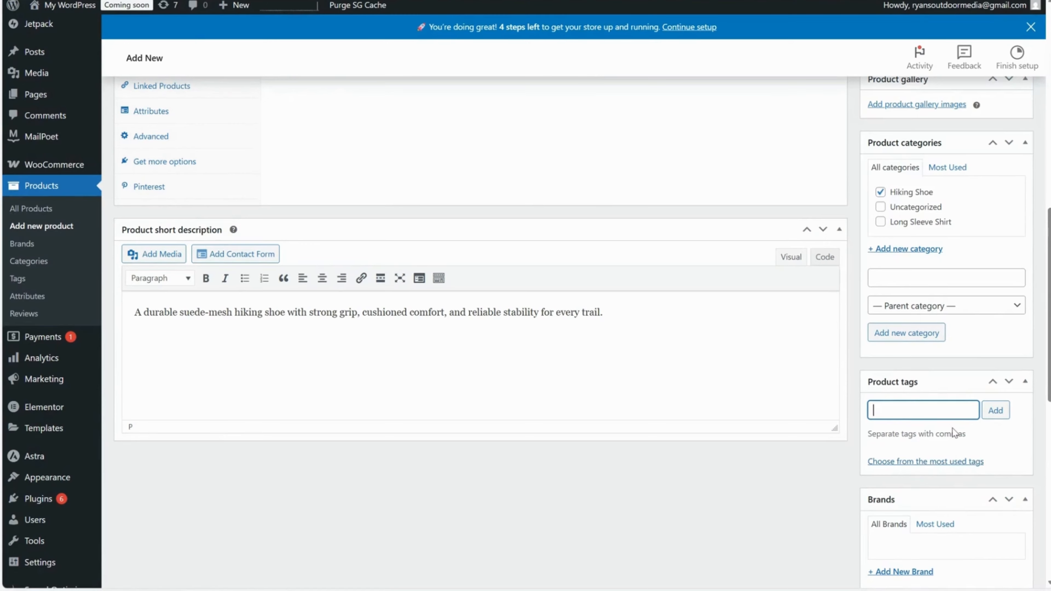
pyautogui.scroll(-2, 952, 430)
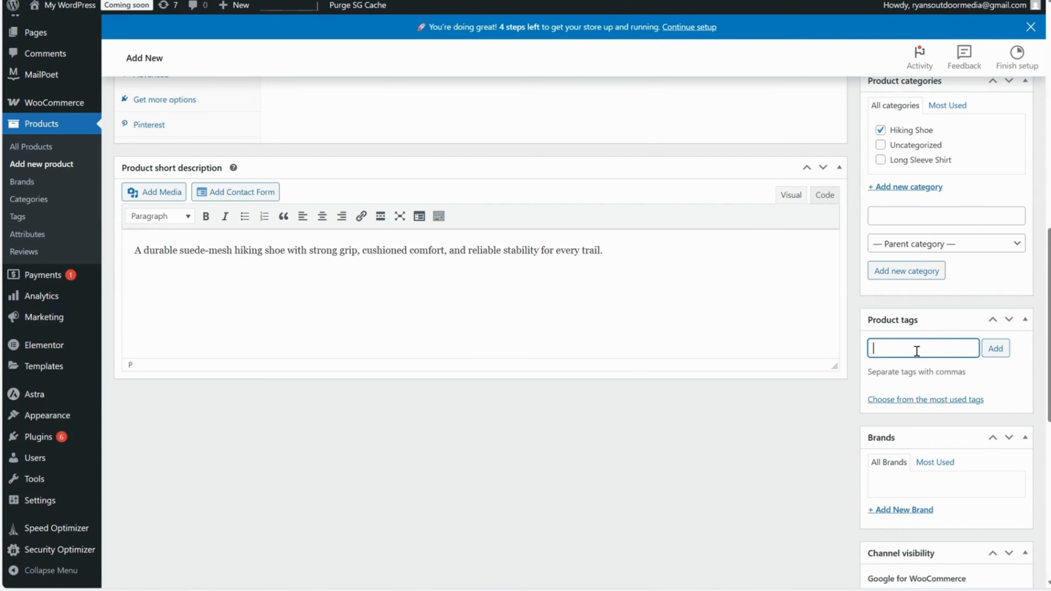
pyautogui.click(1025, 320)
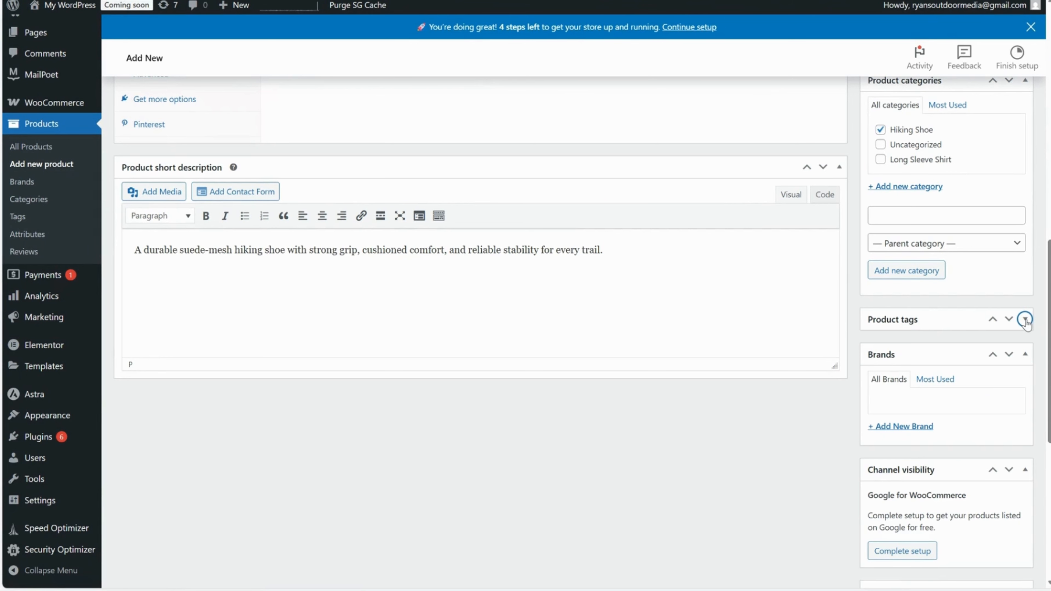
# Look through the brands, channel visibility and Astra settings, and recheck the product categories.
pyautogui.scroll(-2, 1016, 331)
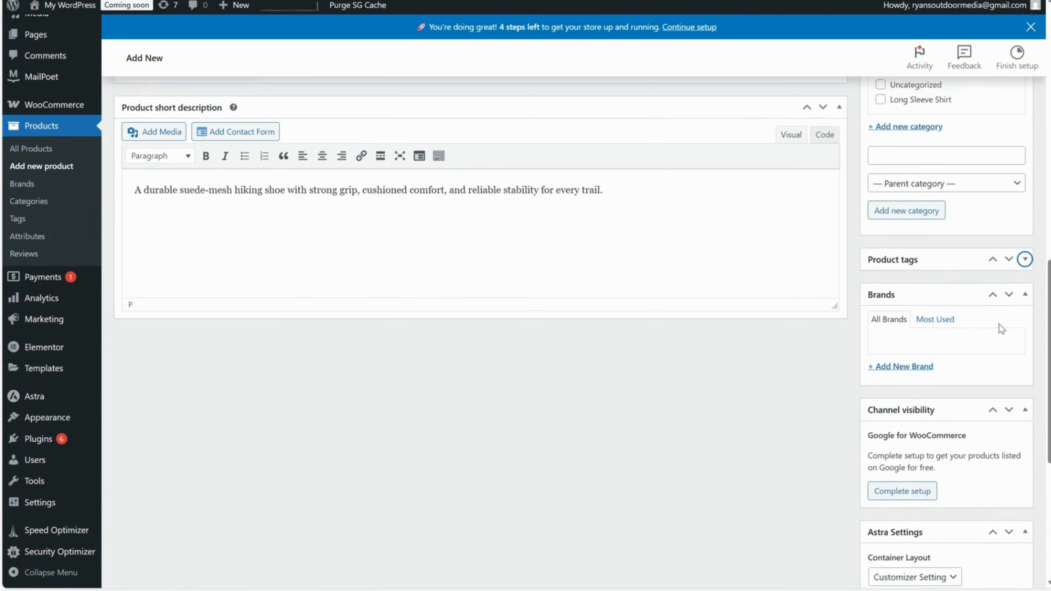
pyautogui.scroll(2, 999, 329)
pyautogui.scroll(-8, 997, 331)
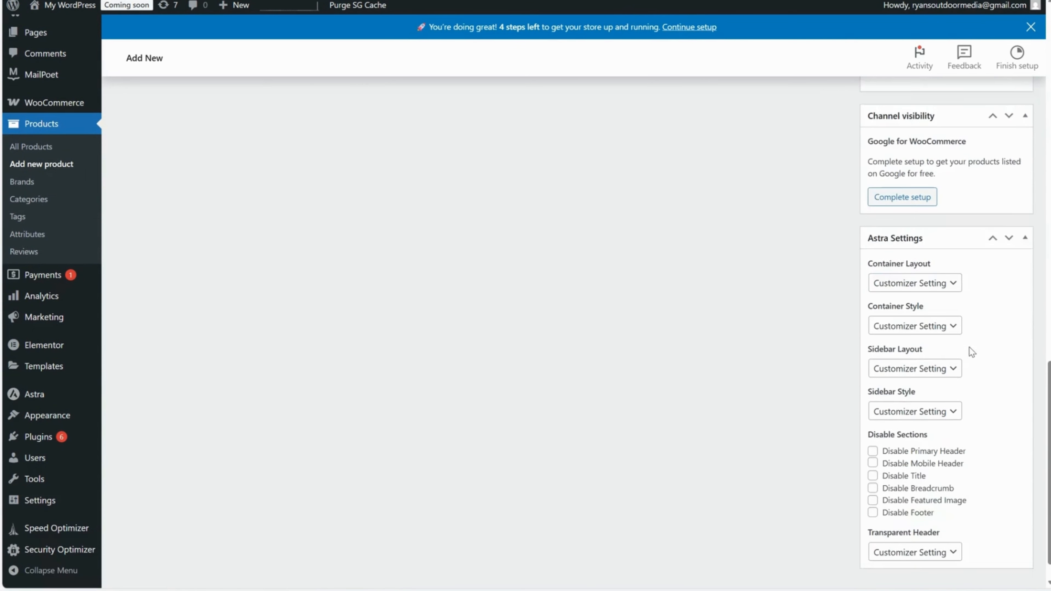
pyautogui.scroll(4, 947, 380)
pyautogui.scroll(-3, 931, 418)
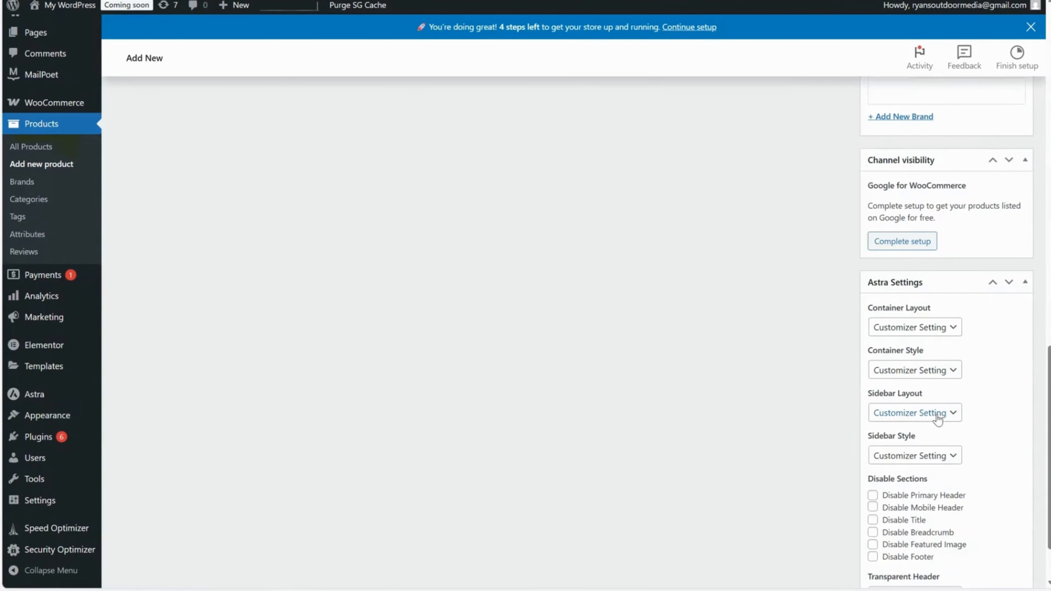
pyautogui.scroll(-2, 940, 420)
pyautogui.scroll(7, 941, 409)
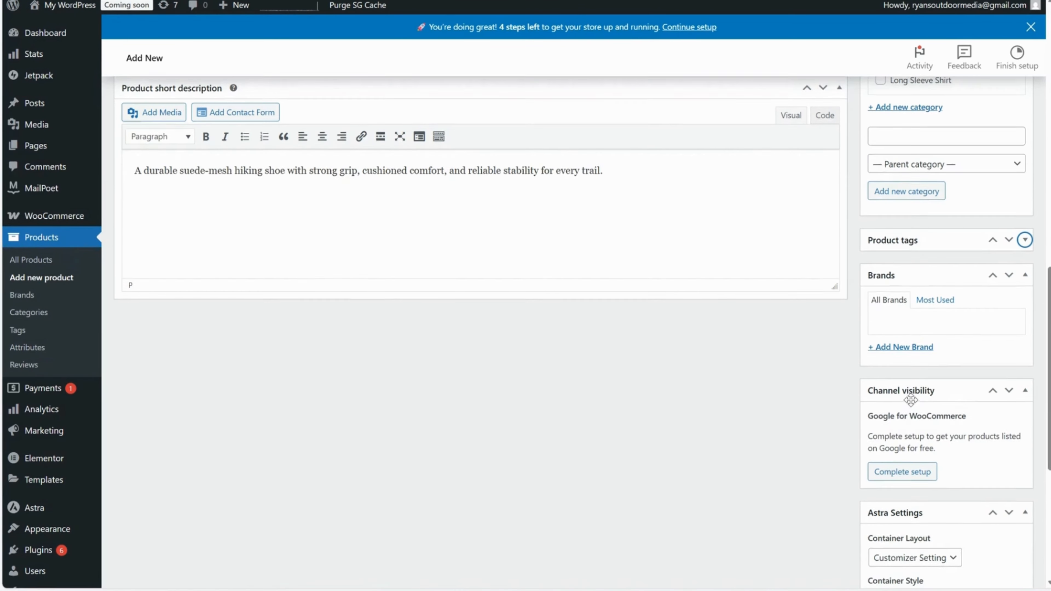
pyautogui.scroll(1, 910, 401)
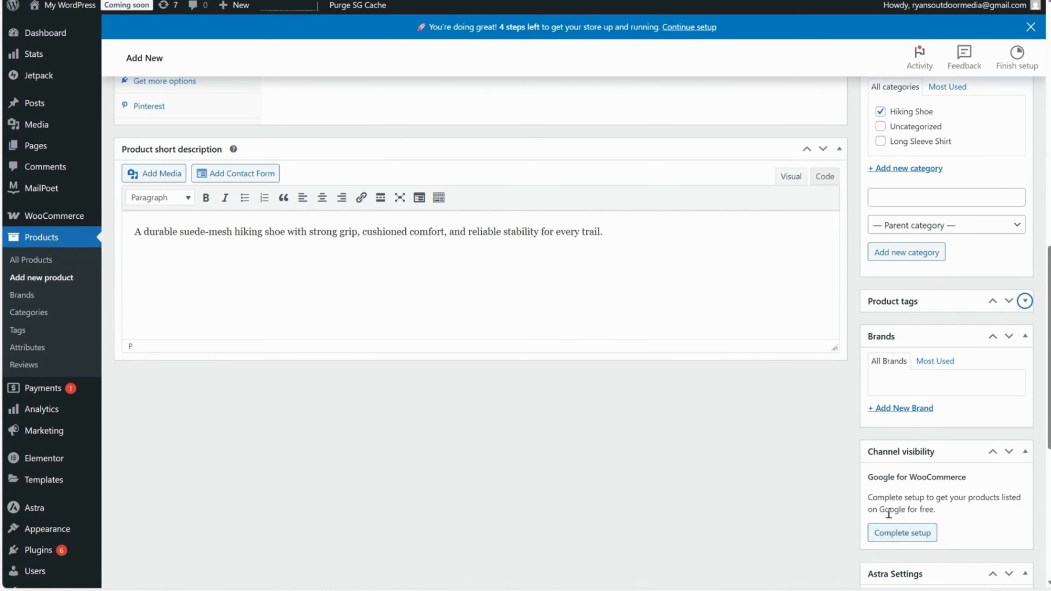
pyautogui.scroll(2, 882, 496)
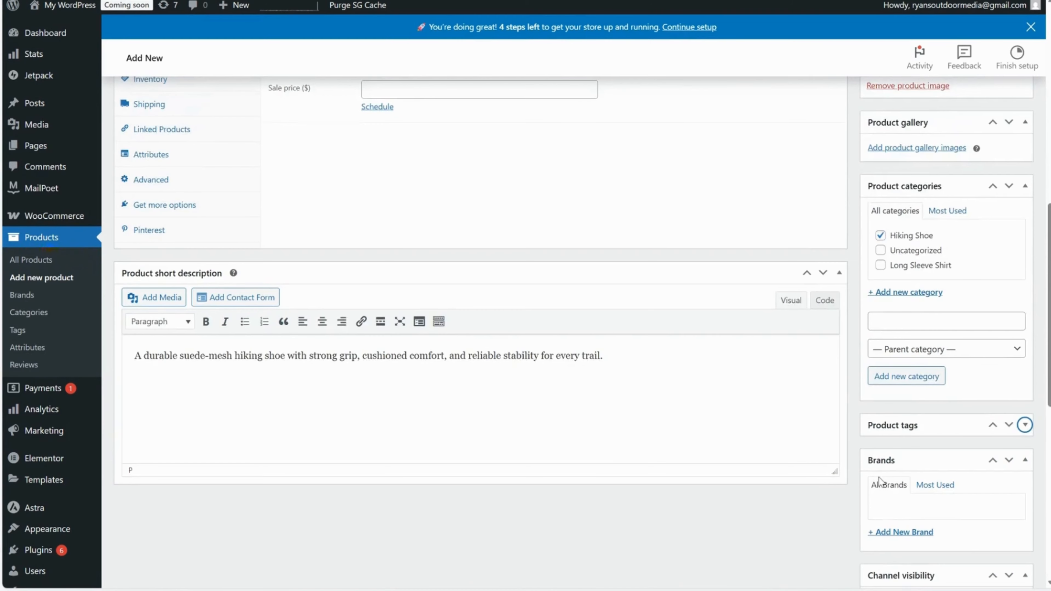
pyautogui.scroll(-3, 899, 479)
pyautogui.scroll(3, 931, 476)
pyautogui.scroll(3, 892, 444)
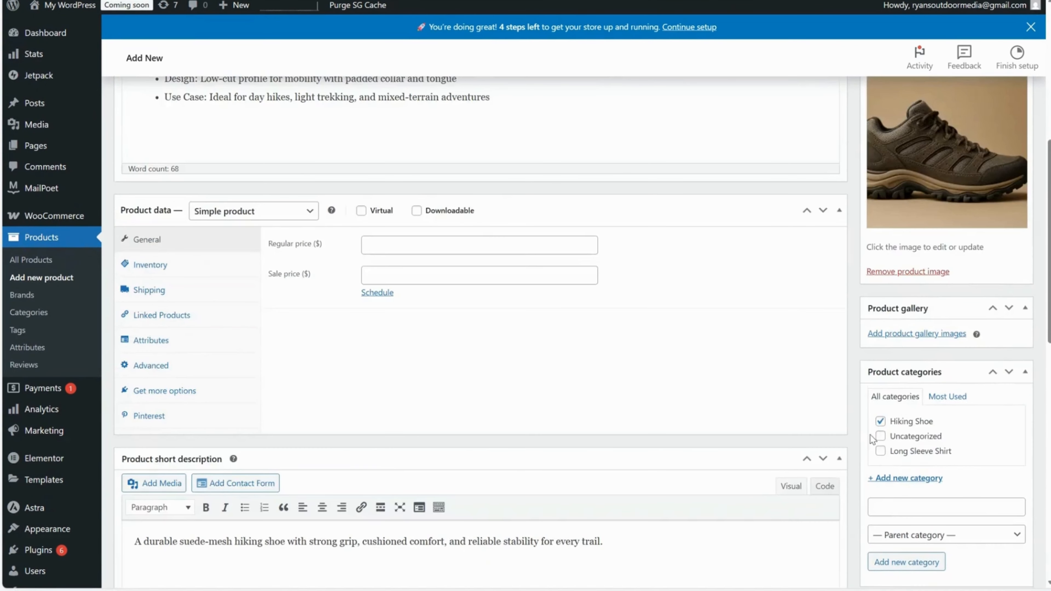
pyautogui.scroll(-1, 873, 435)
pyautogui.scroll(2, 858, 435)
# Save the Hiking Shoe 1 product as a draft and examine its permalink.
pyautogui.scroll(5, 348, 389)
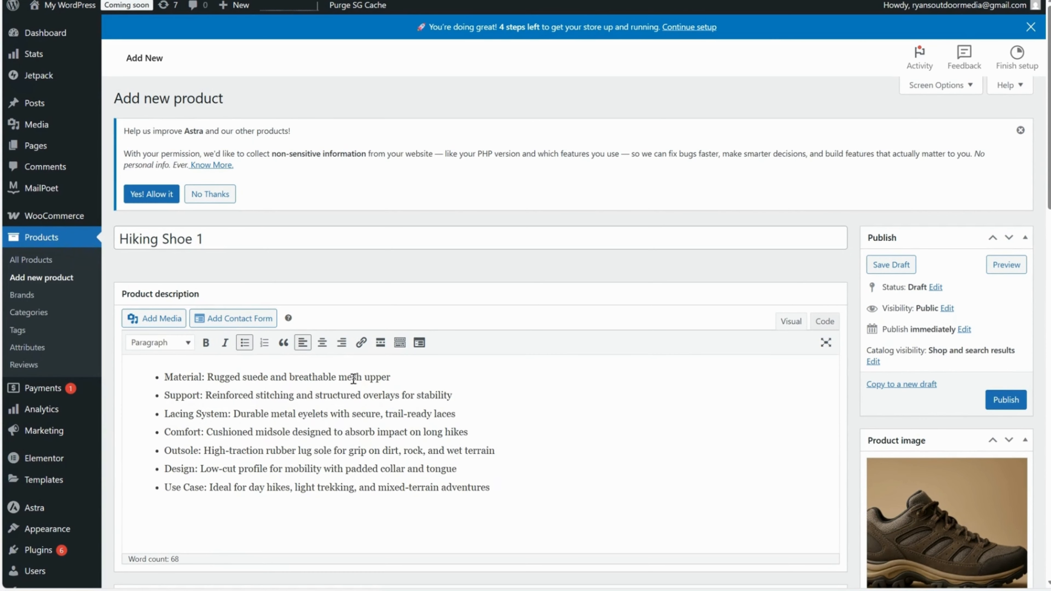
pyautogui.click(244, 234)
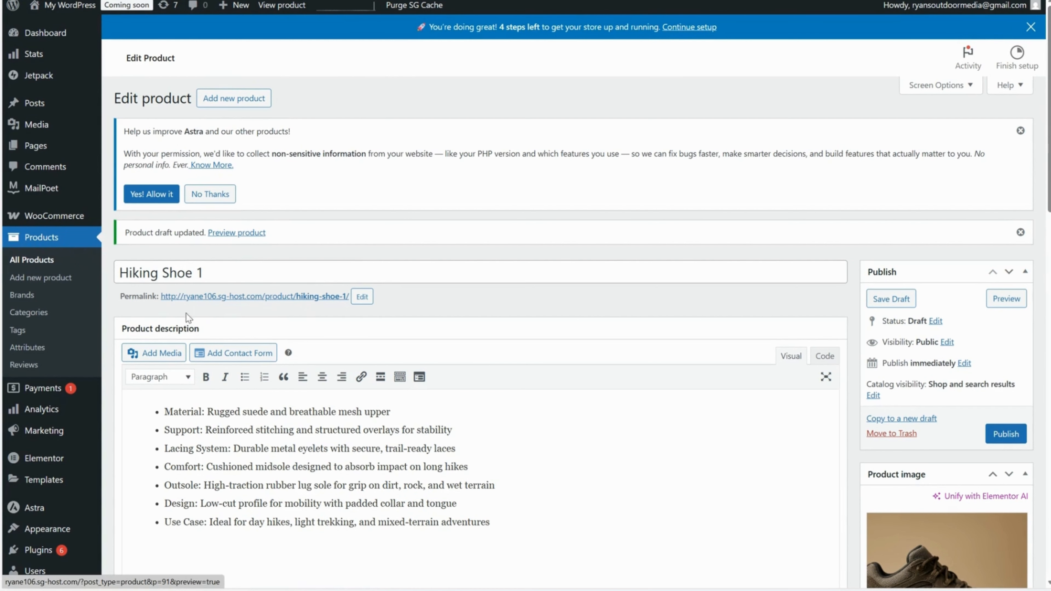
pyautogui.moveTo(120, 296); pyautogui.dragTo(351, 297)
pyautogui.click(415, 305)
# Review the available product types in the product data section and keep Simple product.
pyautogui.scroll(-8, 313, 369)
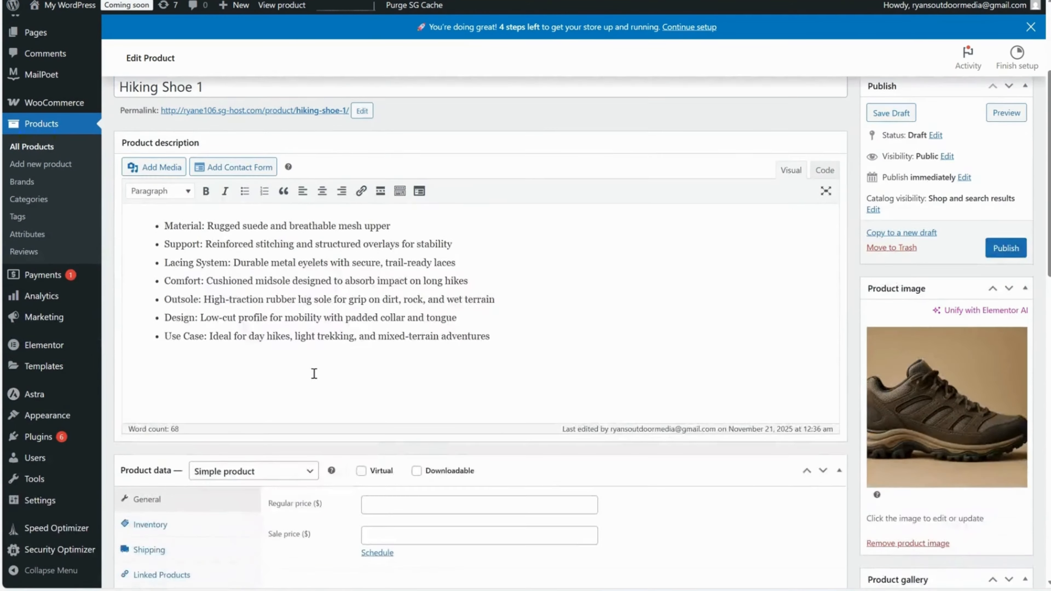
pyautogui.scroll(-1, 329, 368)
pyautogui.scroll(1, 326, 368)
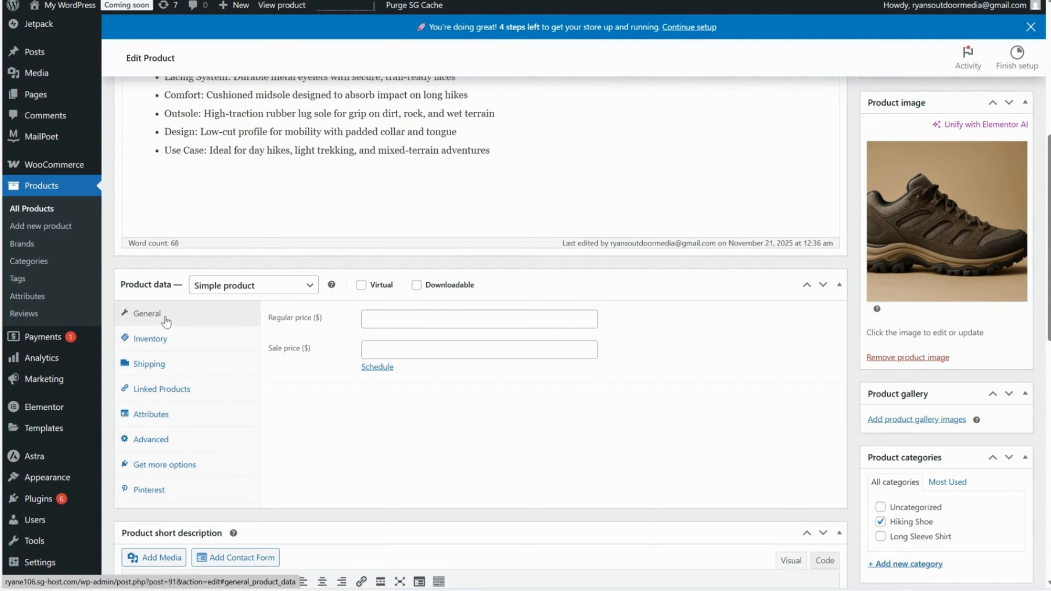
pyautogui.click(239, 290)
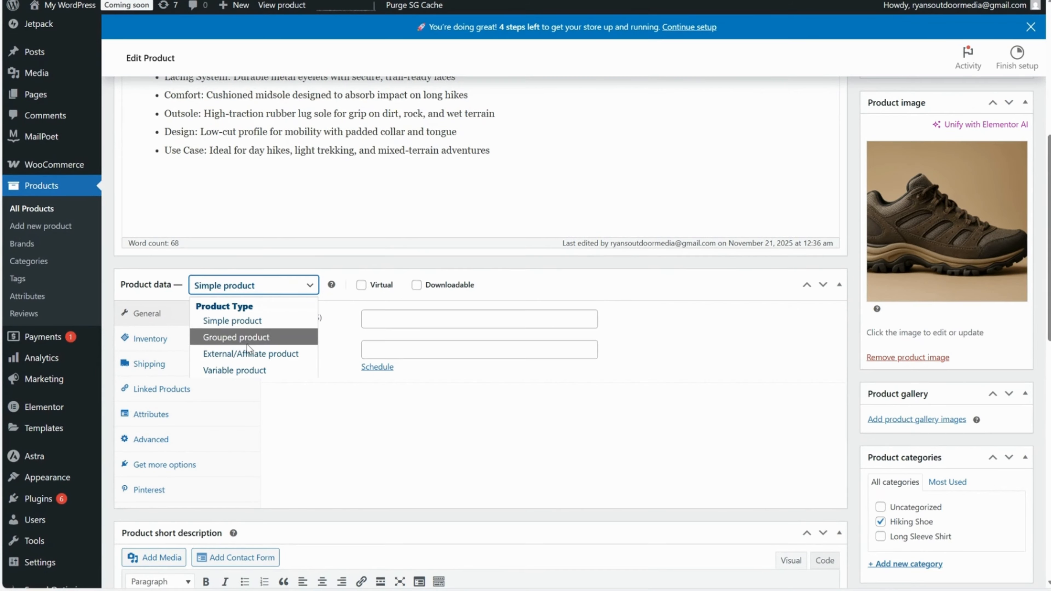
pyautogui.click(247, 291)
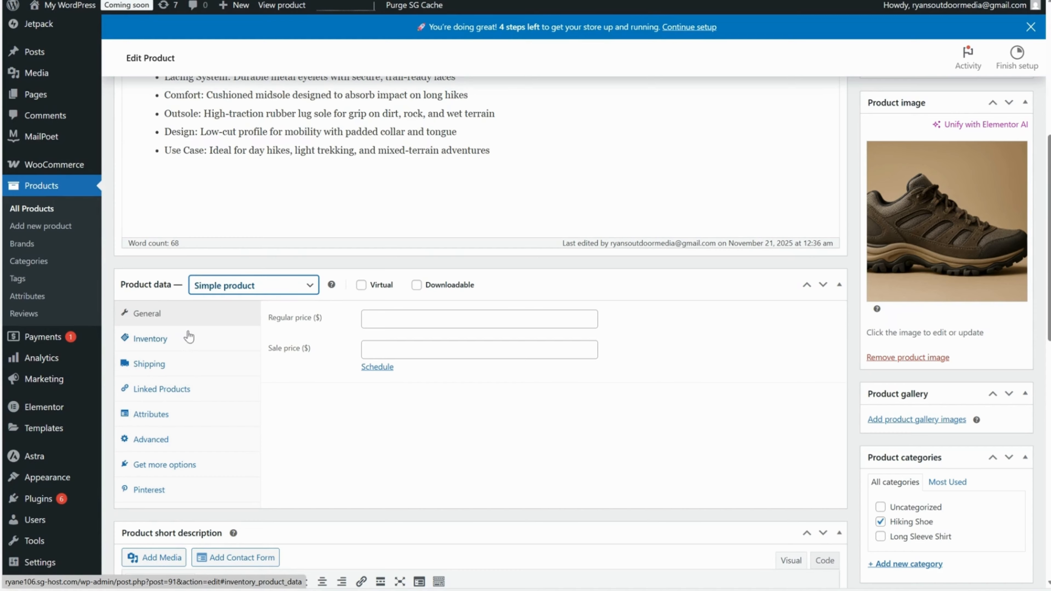
# Set the product's regular price to $55 and its sale price to $30.
pyautogui.click(453, 328)
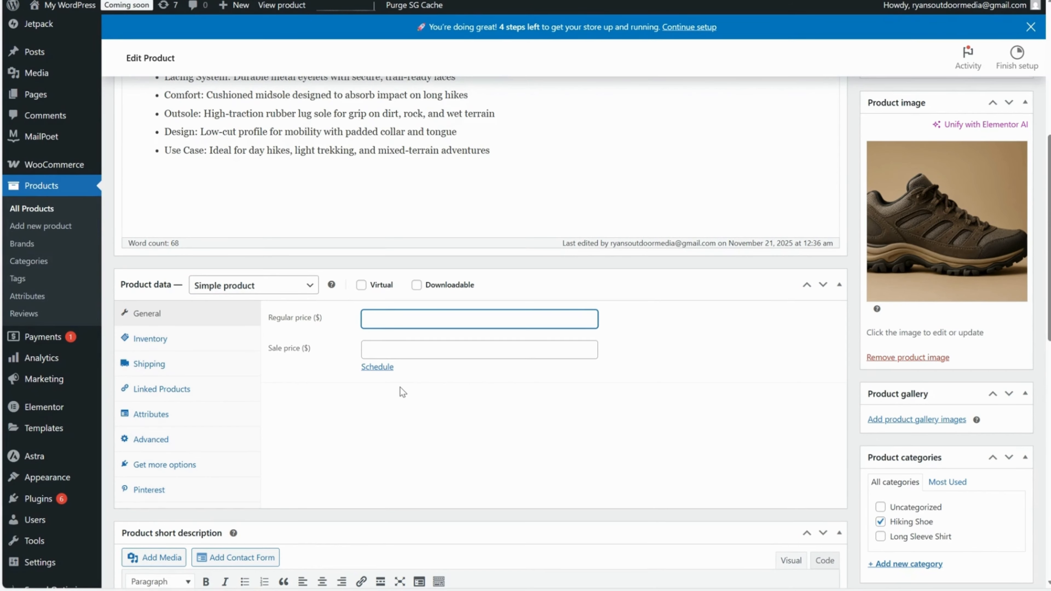
pyautogui.write('55')
pyautogui.click(395, 349)
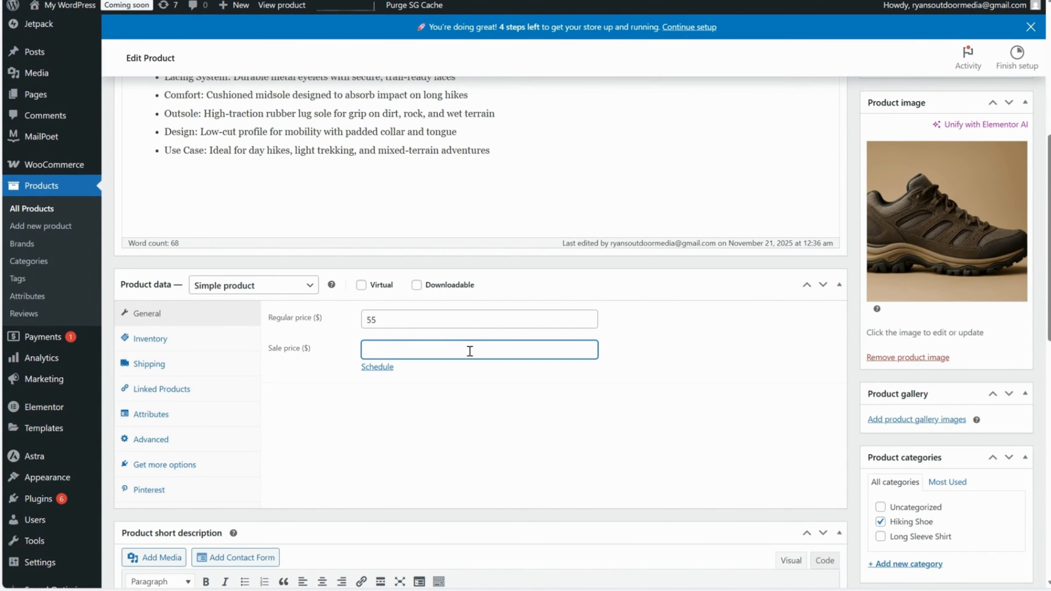
pyautogui.write('30')
# Schedule the sale price to run from 2025-11-20 to 2025-11-23.
pyautogui.click(377, 367)
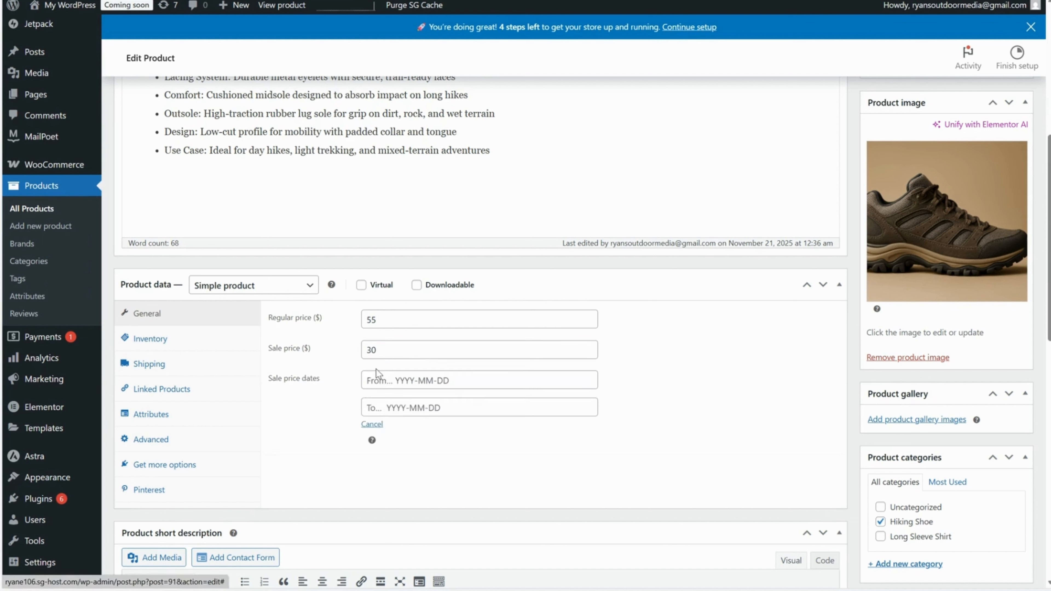
pyautogui.click(454, 381)
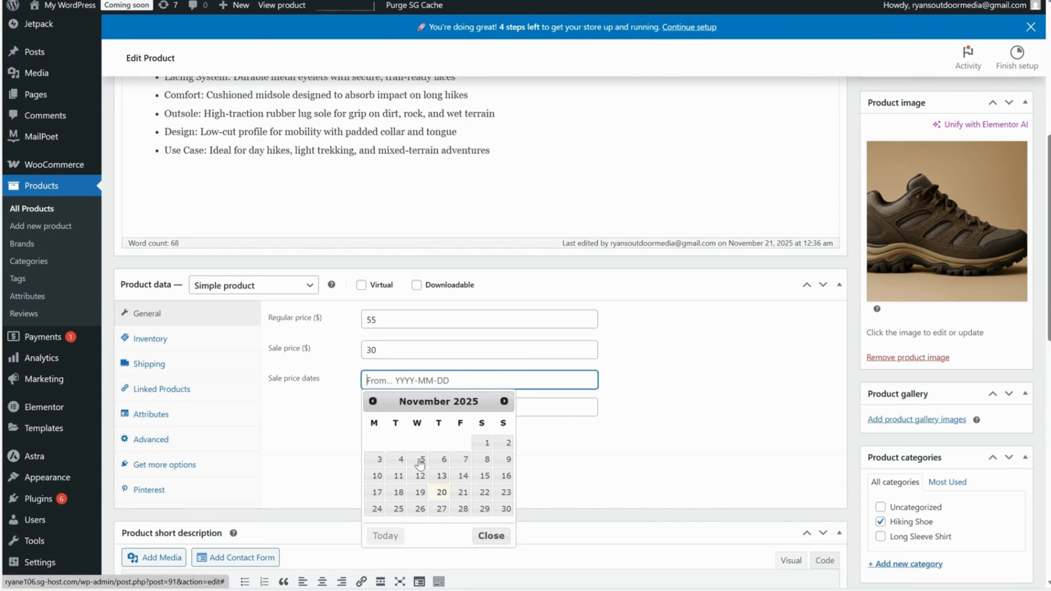
pyautogui.doubleClick(378, 351)
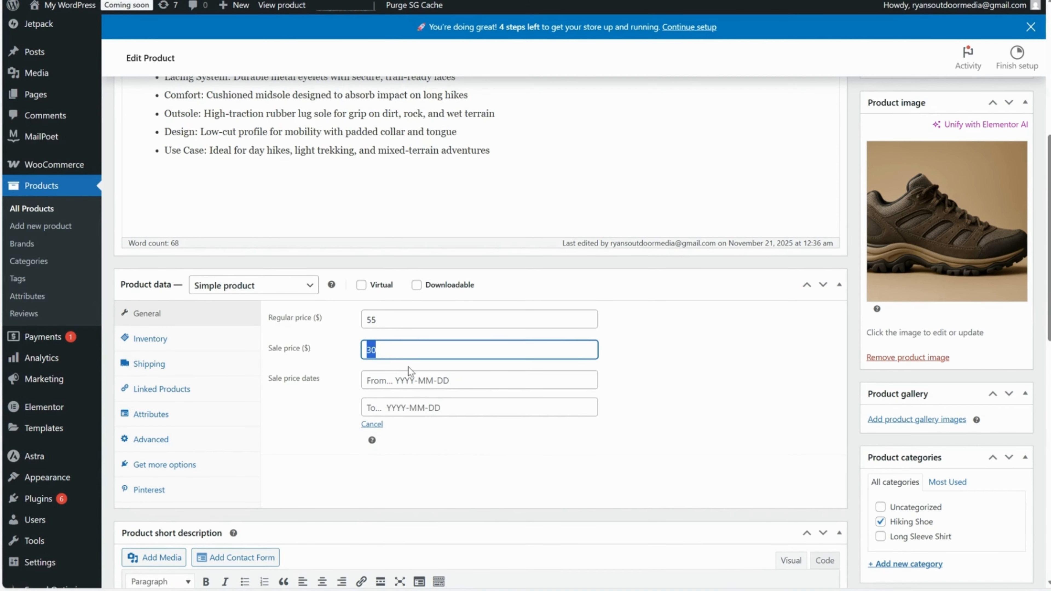
pyautogui.click(402, 380)
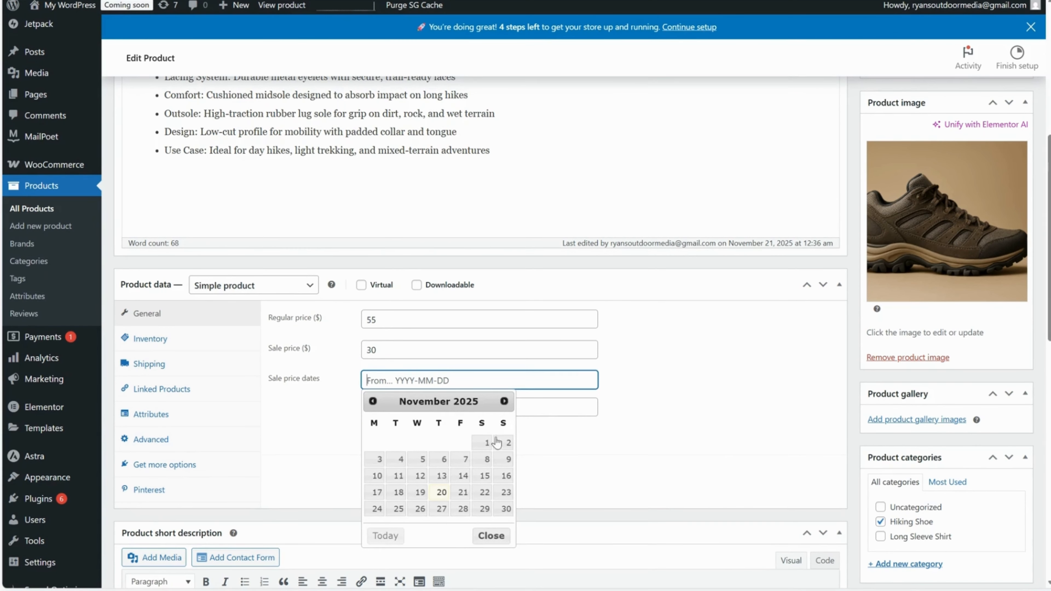
pyautogui.click(441, 497)
pyautogui.click(391, 407)
pyautogui.click(505, 518)
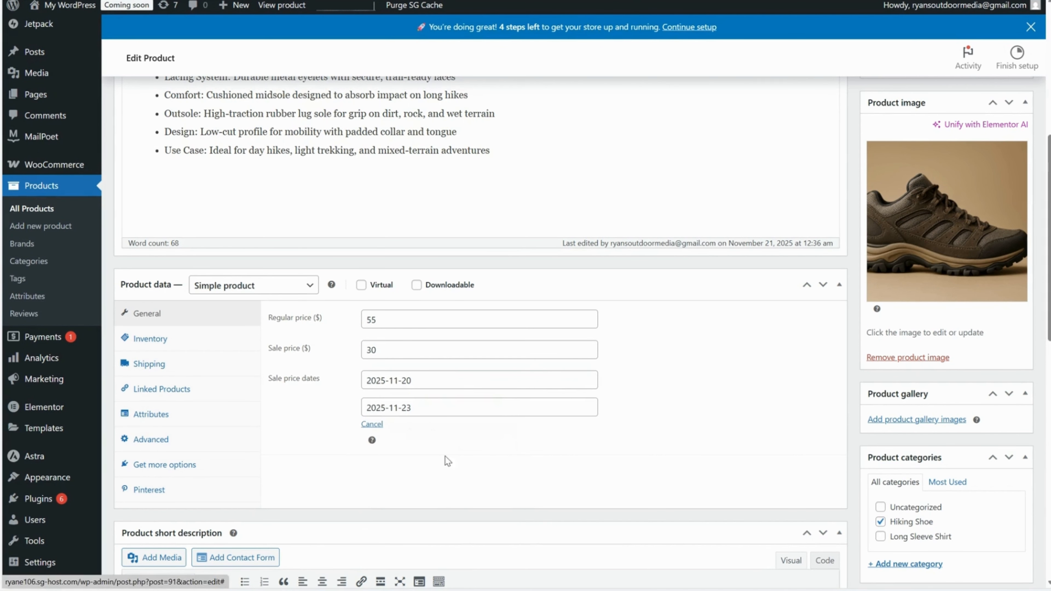
pyautogui.click(404, 350)
pyautogui.moveTo(382, 319); pyautogui.dragTo(365, 350)
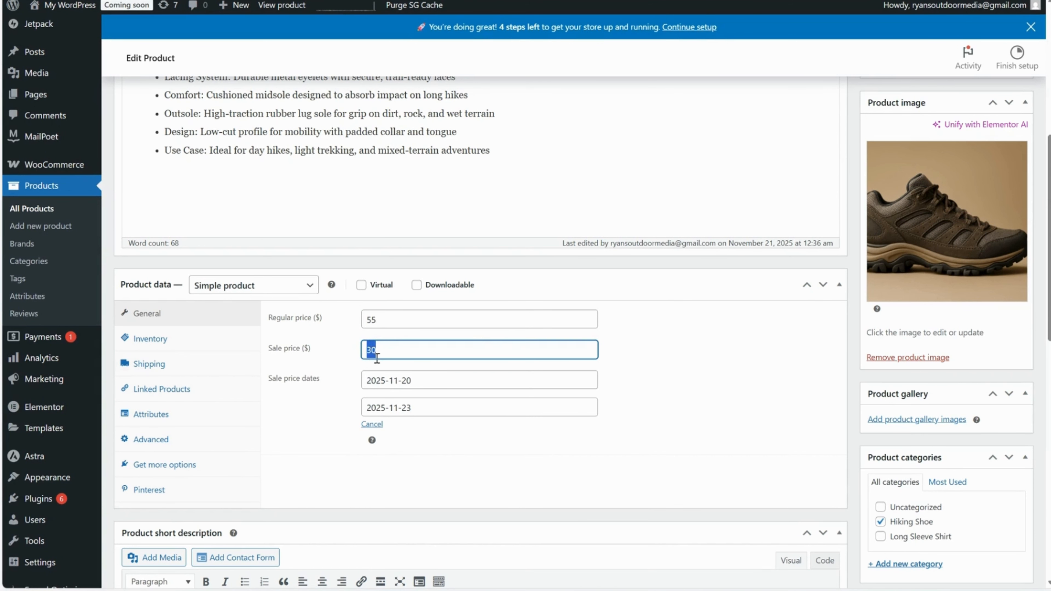
pyautogui.click(422, 350)
# Open the WooCommerce general settings and look through the available store currencies, leaving the currency as it is.
pyautogui.moveTo(41, 167)
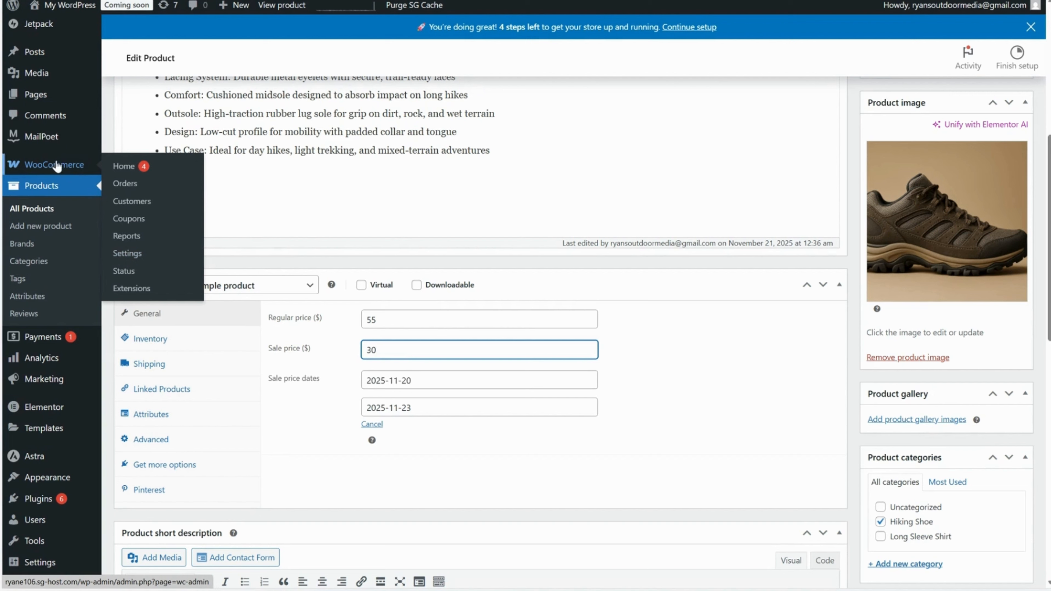
pyautogui.click(134, 256)
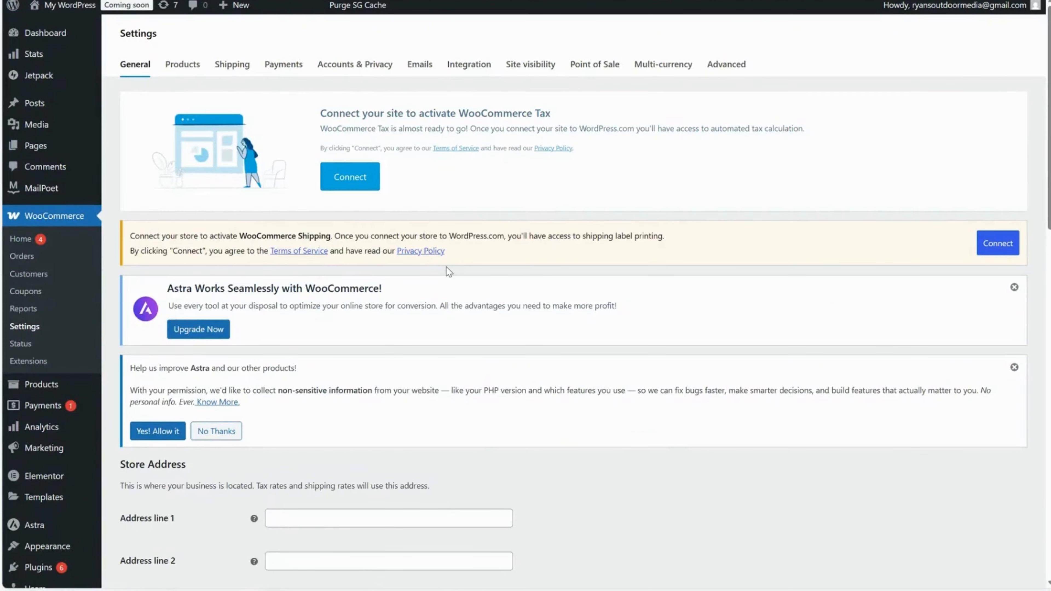
pyautogui.scroll(-10, 448, 272)
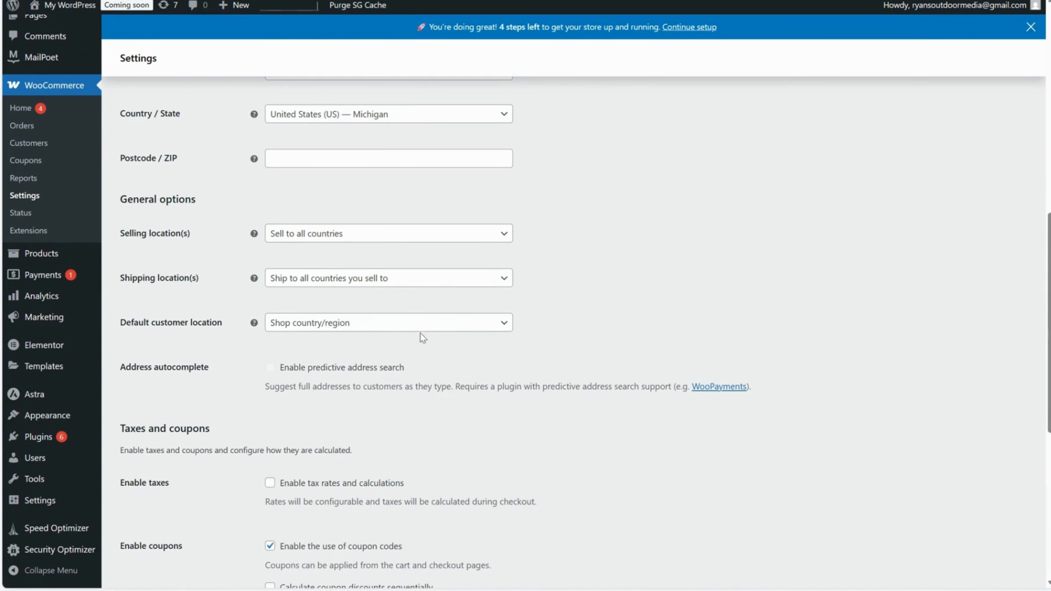
pyautogui.scroll(-8, 422, 338)
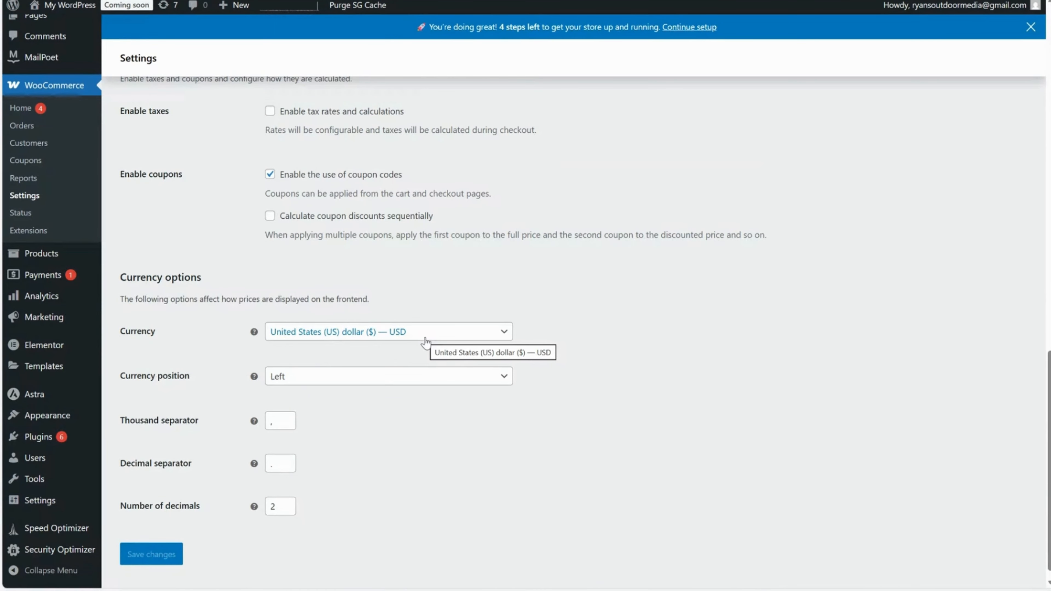
pyautogui.click(425, 342)
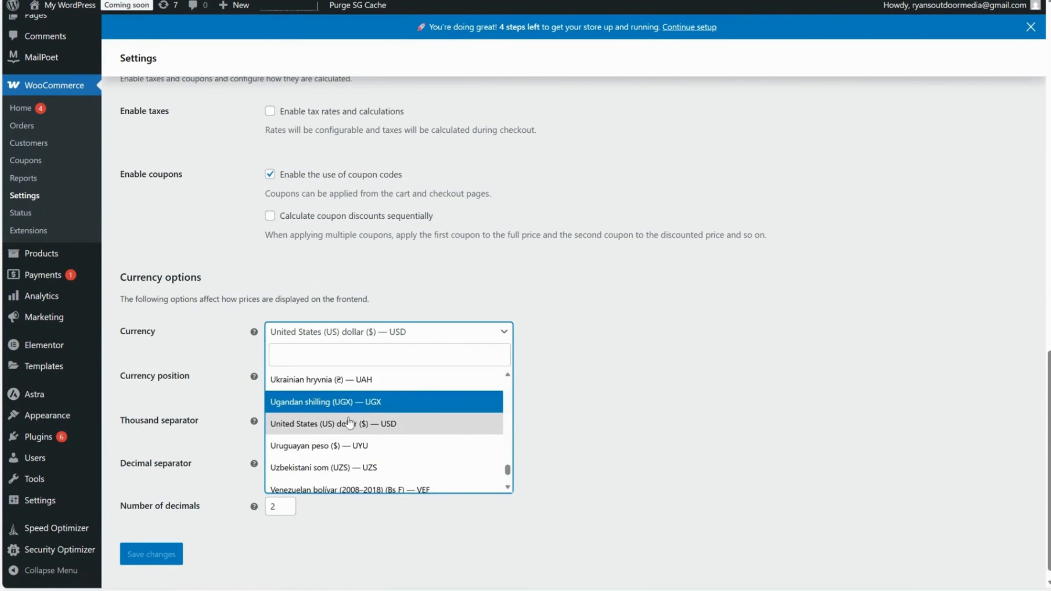
pyautogui.scroll(-3, 388, 397)
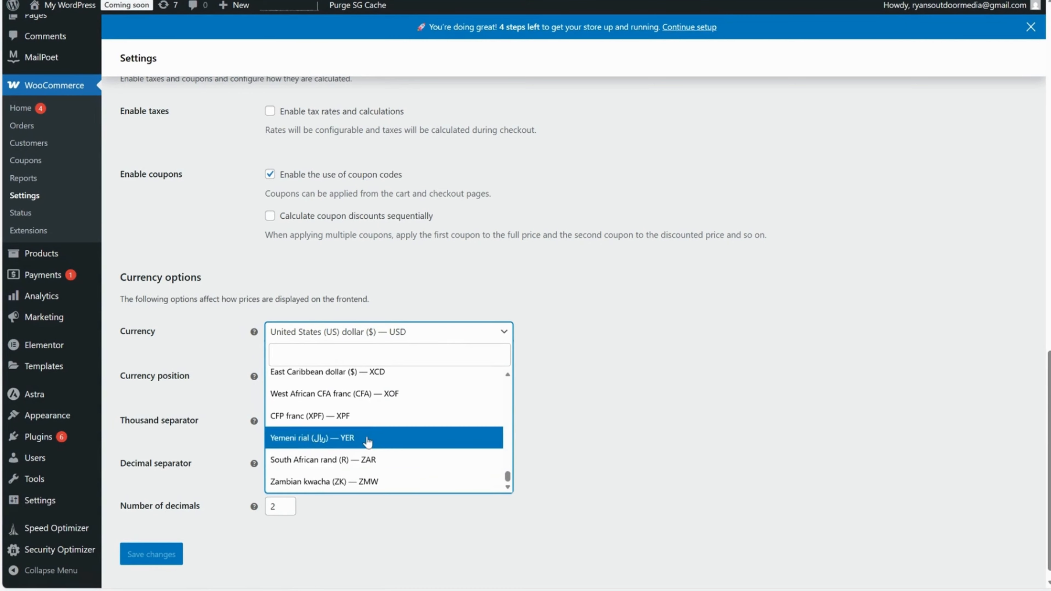
pyautogui.scroll(3, 293, 441)
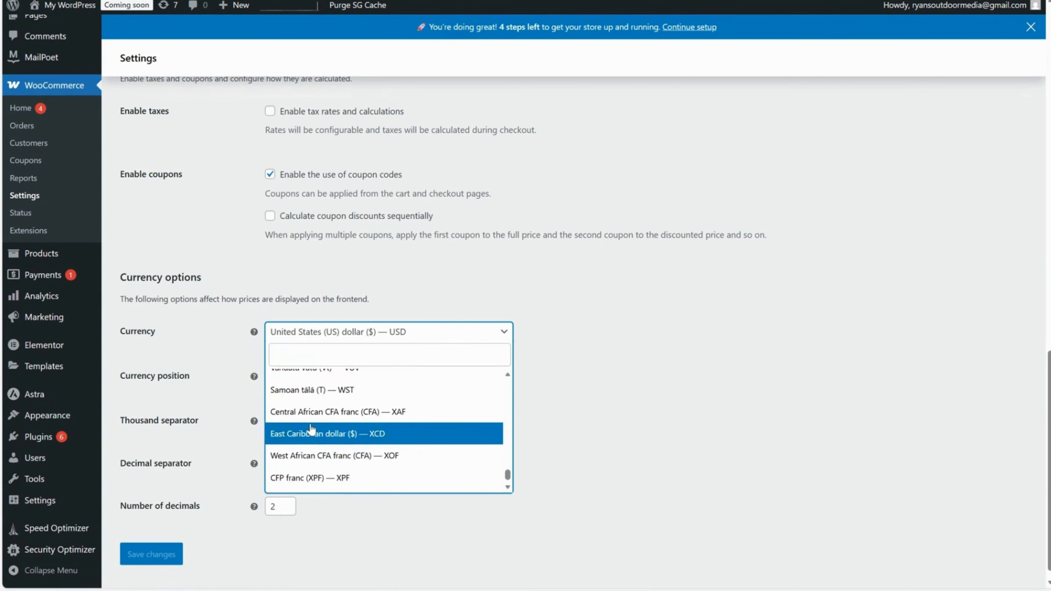
pyautogui.scroll(3, 377, 418)
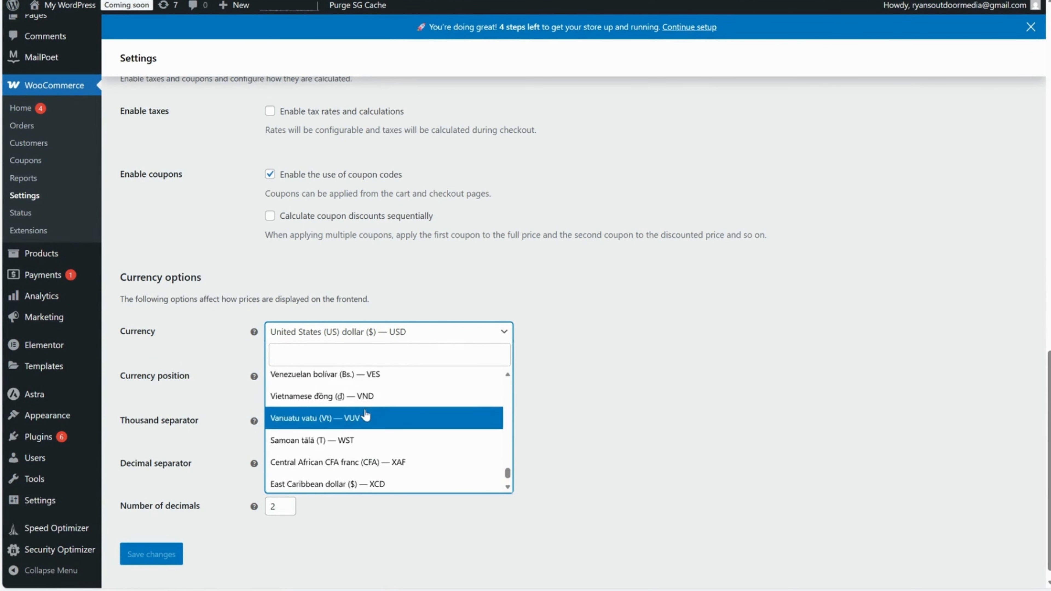
pyautogui.scroll(15, 378, 438)
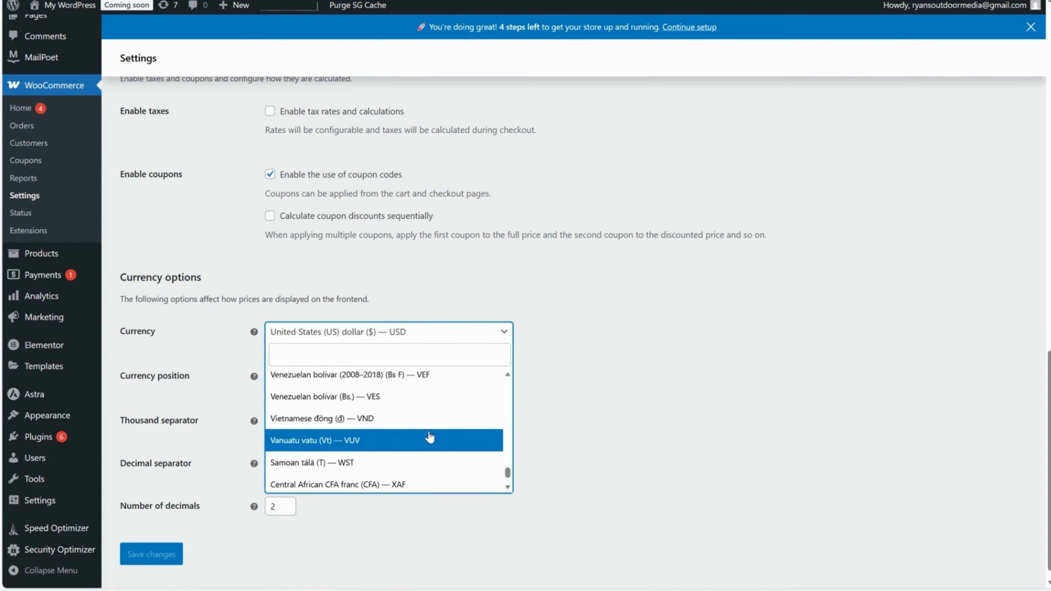
pyautogui.scroll(20, 426, 442)
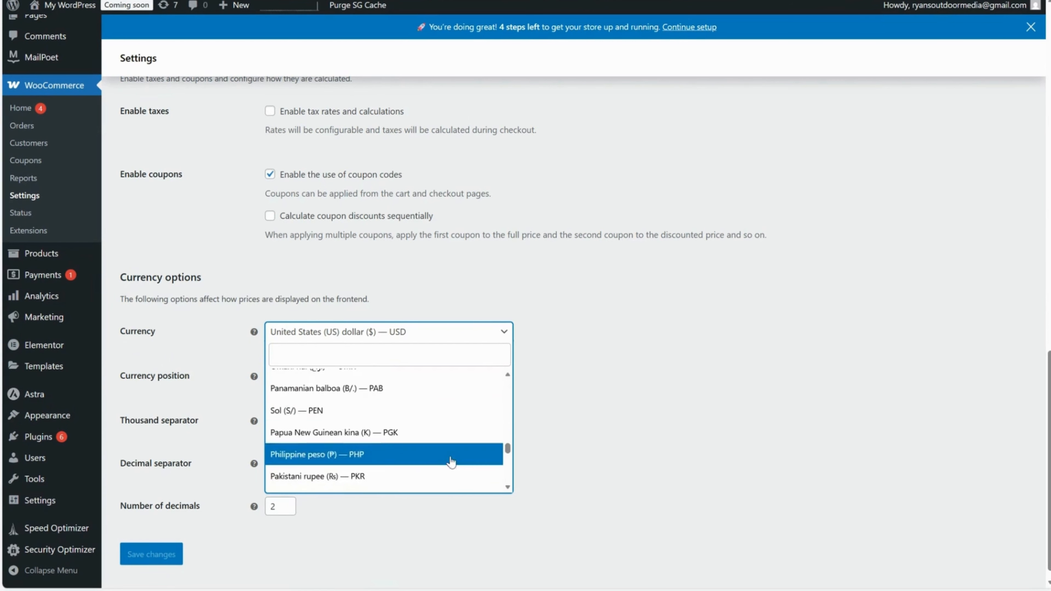
pyautogui.scroll(7, 380, 403)
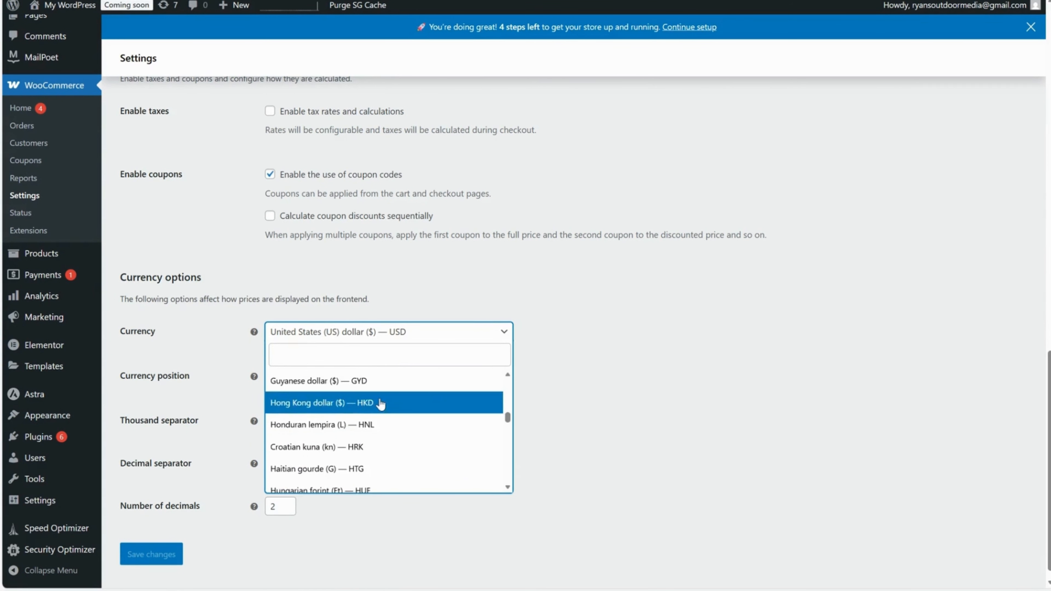
pyautogui.click(577, 270)
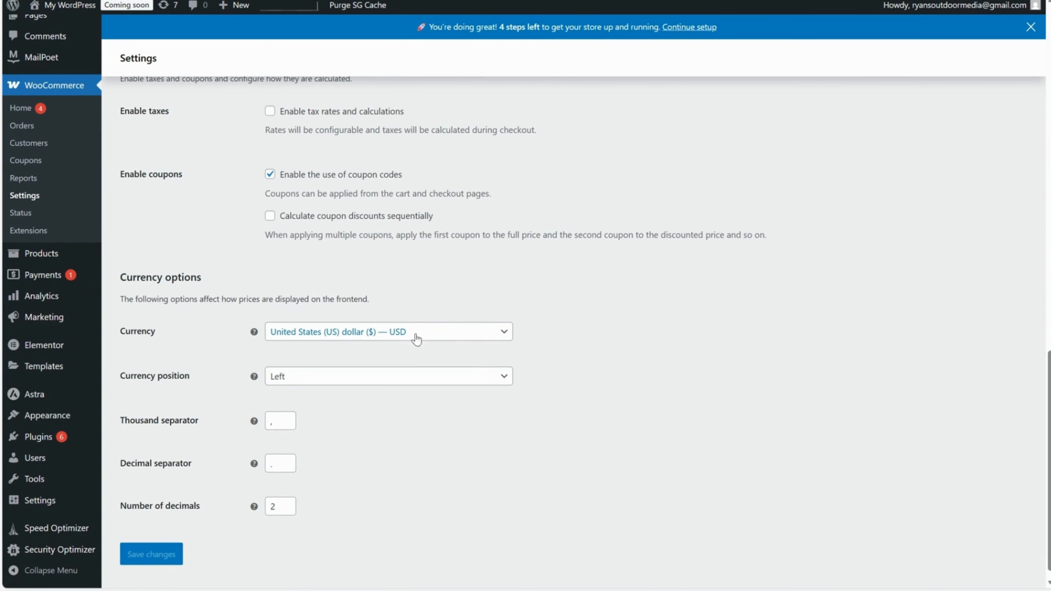
# Examine the tax calculation, coupon code and sequential discount options in the WooCommerce general settings.
pyautogui.scroll(3, 423, 315)
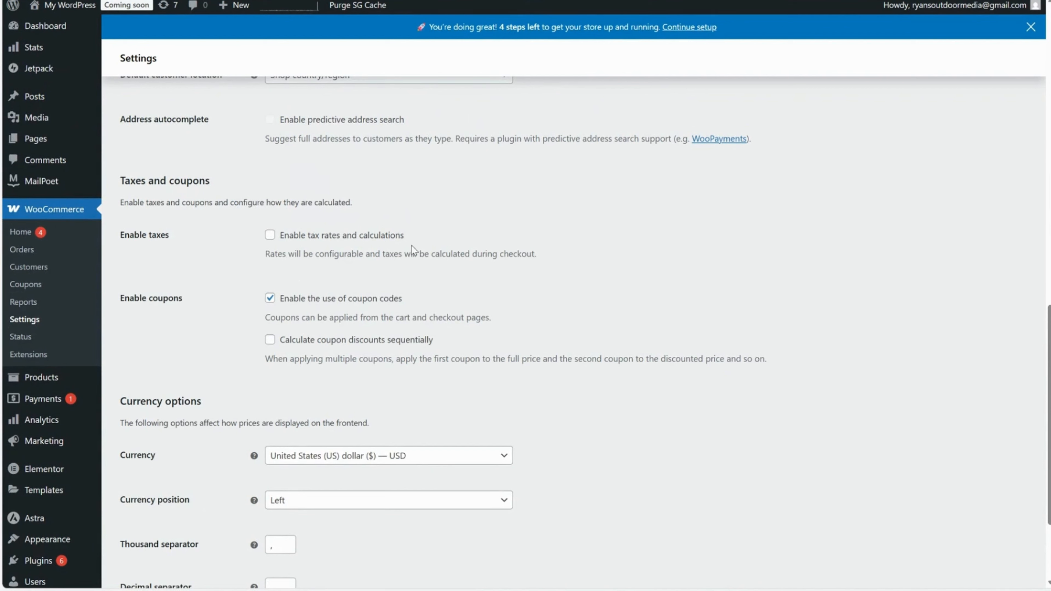
pyautogui.moveTo(411, 246); pyautogui.dragTo(280, 237)
pyautogui.click(354, 289)
pyautogui.moveTo(472, 321); pyautogui.dragTo(315, 320)
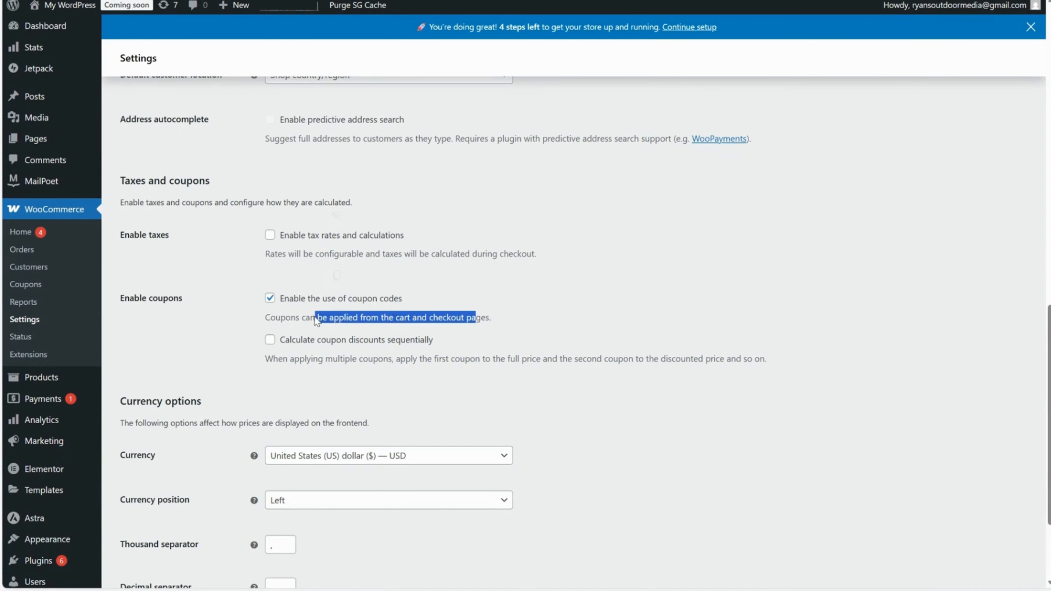
pyautogui.moveTo(442, 345); pyautogui.dragTo(261, 342)
pyautogui.click(345, 345)
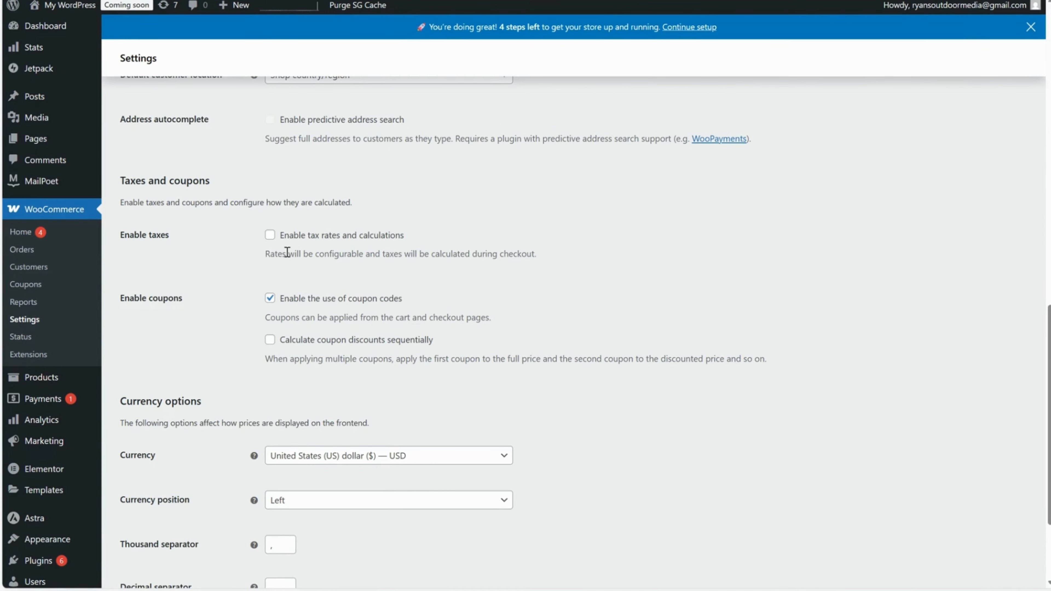
pyautogui.scroll(3, 290, 286)
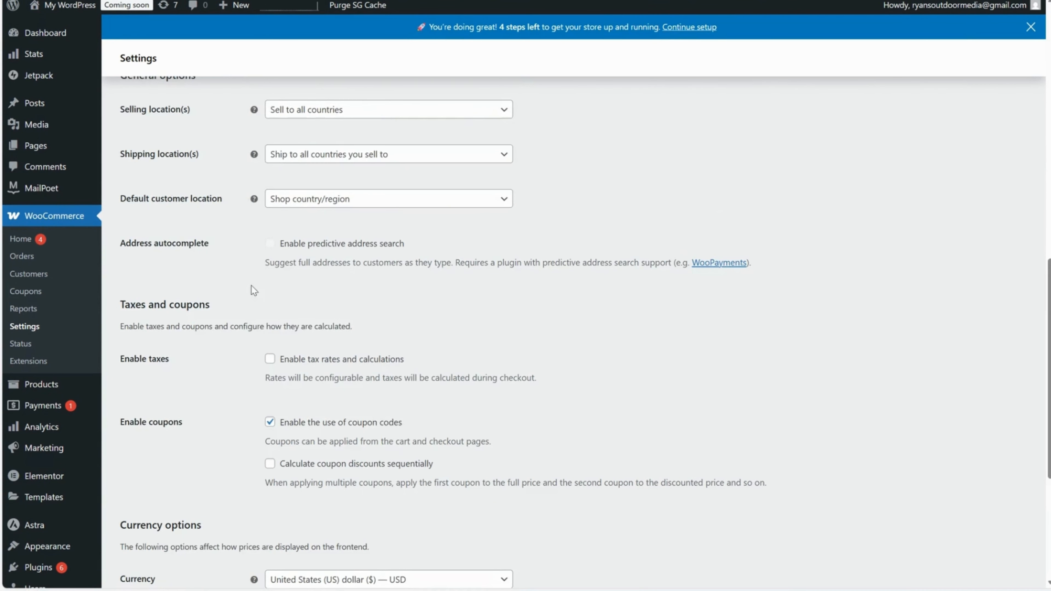
pyautogui.scroll(3, 232, 287)
pyautogui.scroll(-3, 219, 290)
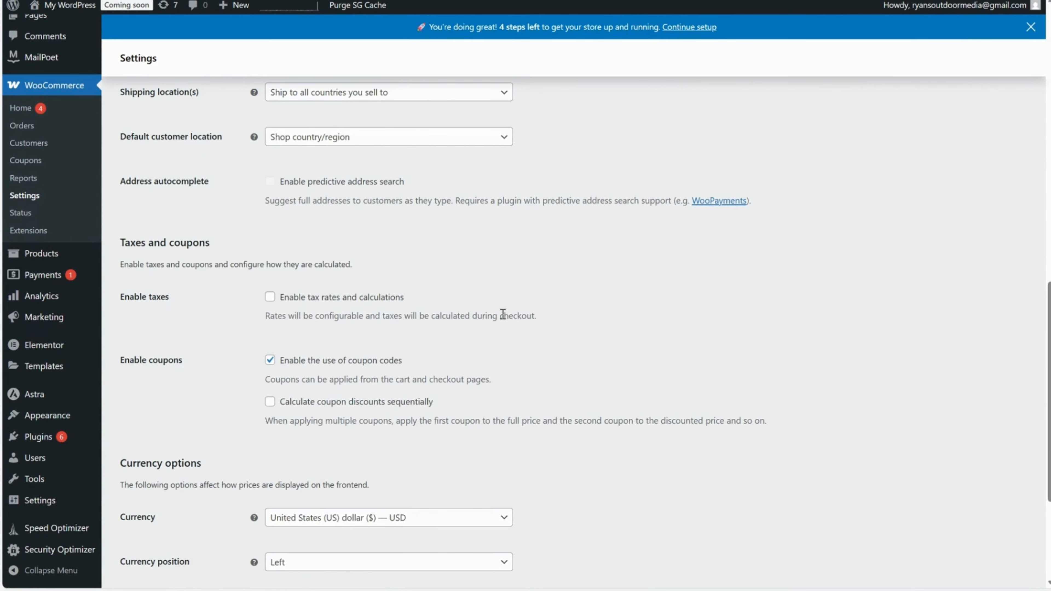
pyautogui.moveTo(537, 325); pyautogui.dragTo(284, 324)
pyautogui.click(613, 360)
pyautogui.scroll(-3, 614, 359)
pyautogui.moveTo(767, 318); pyautogui.dragTo(311, 306)
pyautogui.click(379, 323)
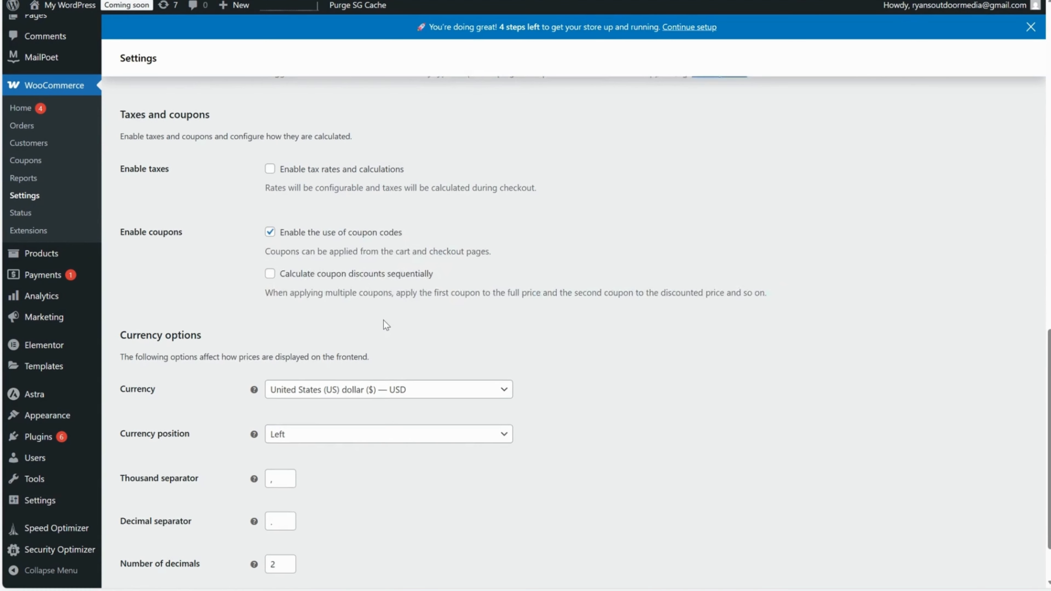
pyautogui.scroll(-2, 384, 321)
pyautogui.scroll(12, 342, 221)
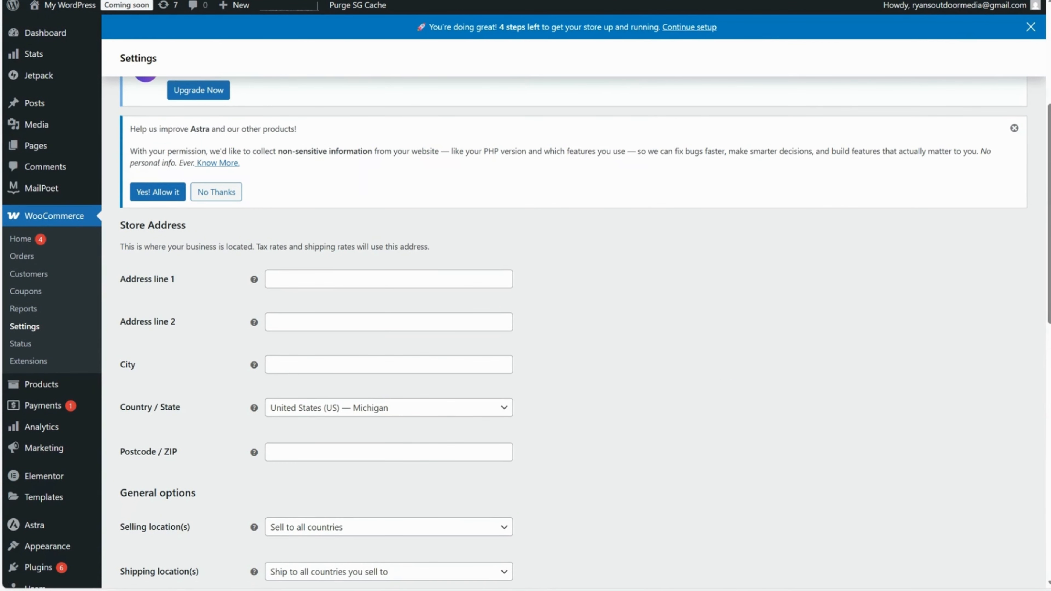
# Return to the product being edited and set its inventory SKU to 0001.
pyautogui.click(248, 1)
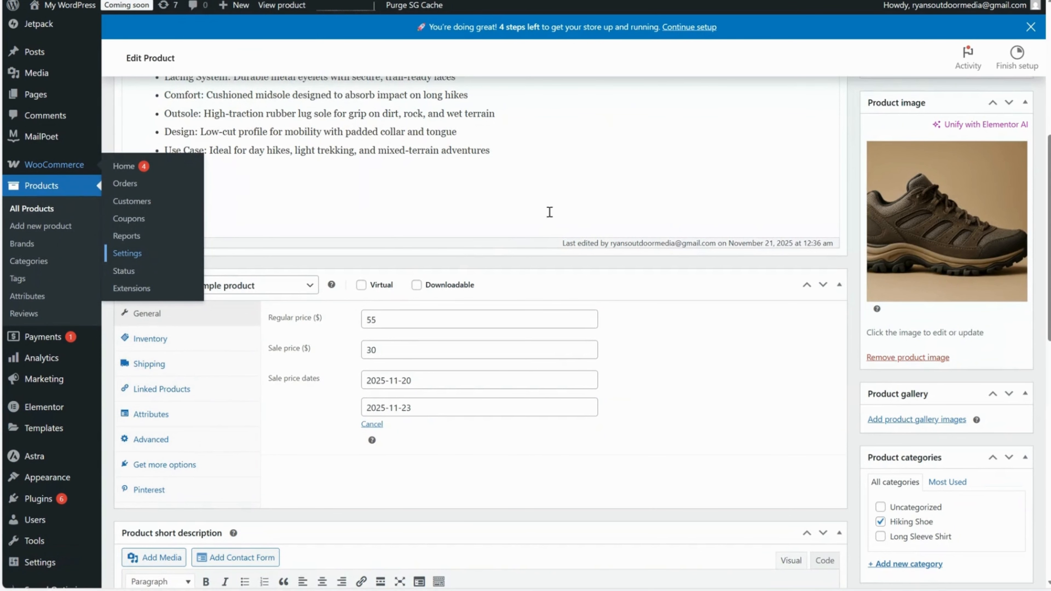
pyautogui.click(197, 349)
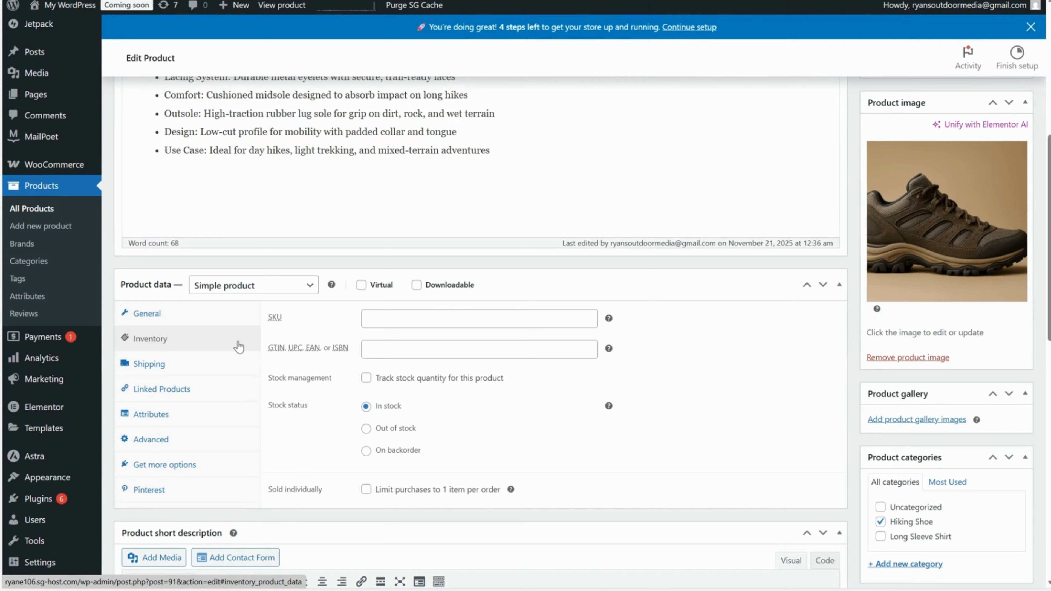
pyautogui.moveTo(389, 378)
pyautogui.mouseDown()
pyautogui.moveTo(487, 378)
pyautogui.moveTo(374, 378)
pyautogui.mouseUp()
pyautogui.click(497, 378)
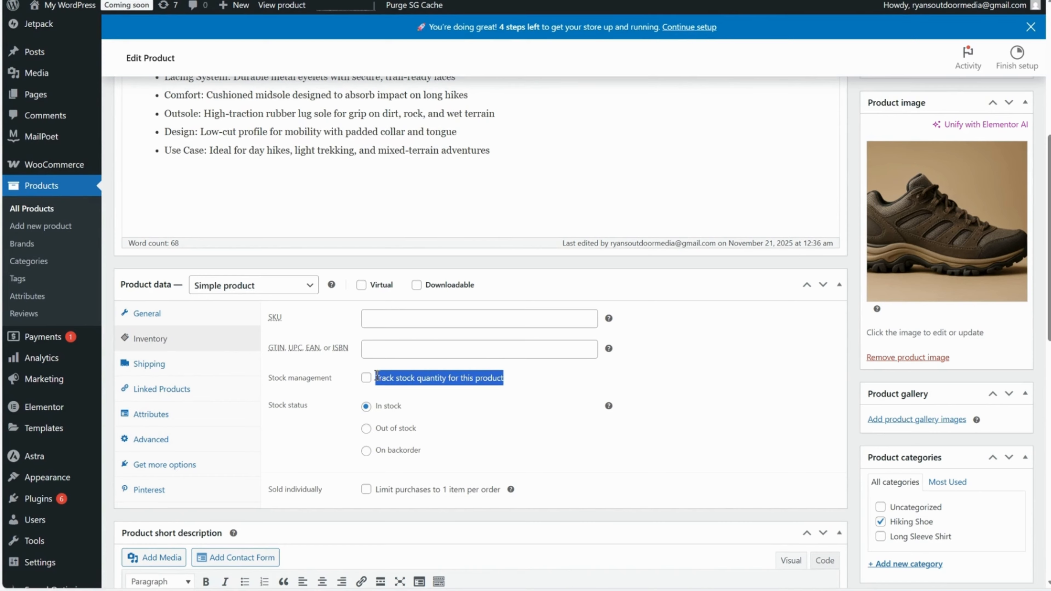
pyautogui.click(446, 378)
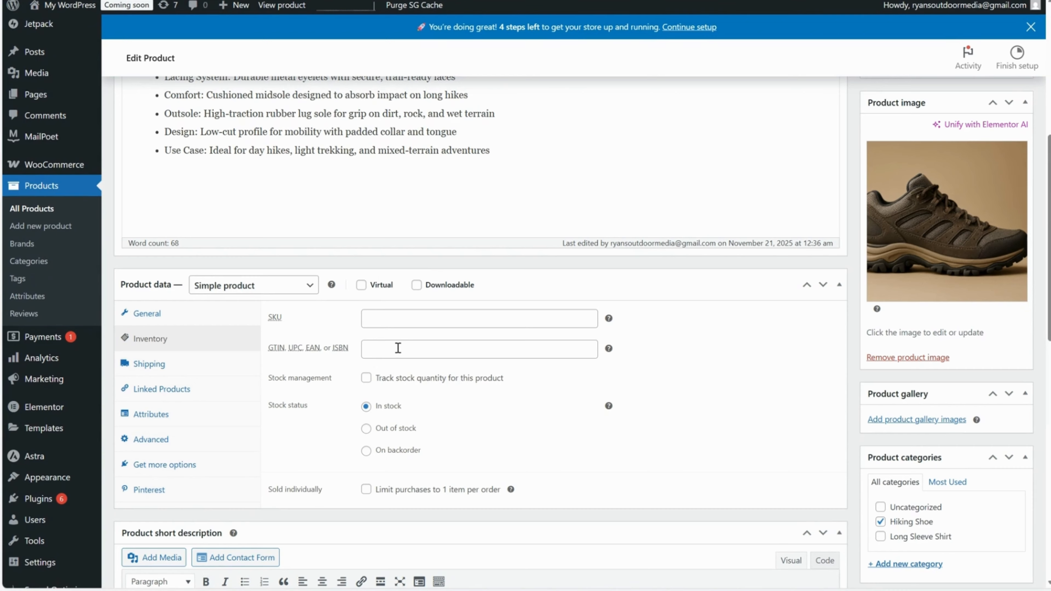
pyautogui.click(392, 322)
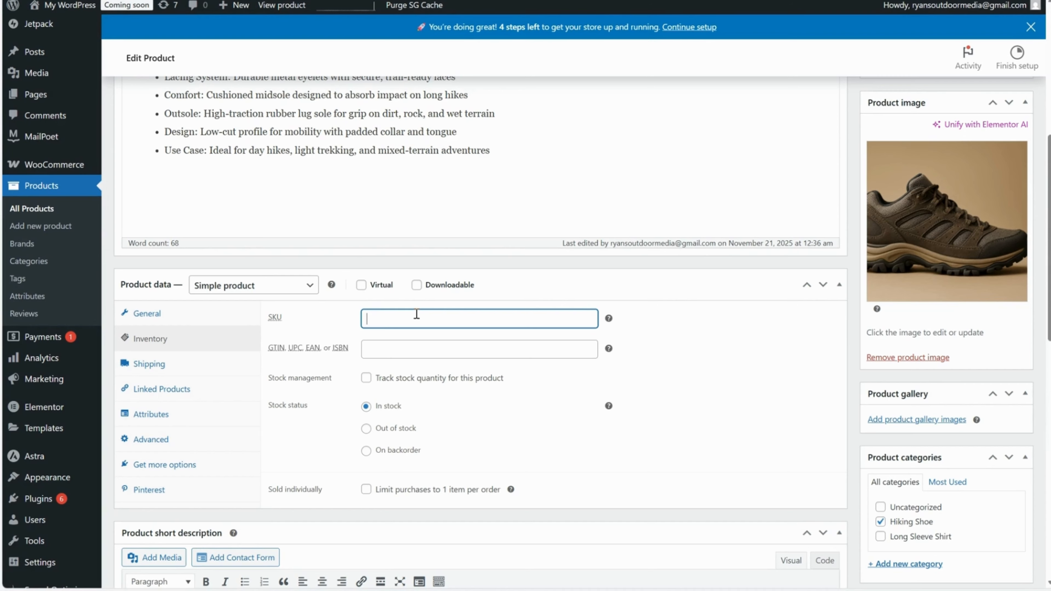
pyautogui.write('00101')
pyautogui.scroll(-1, 495, 355)
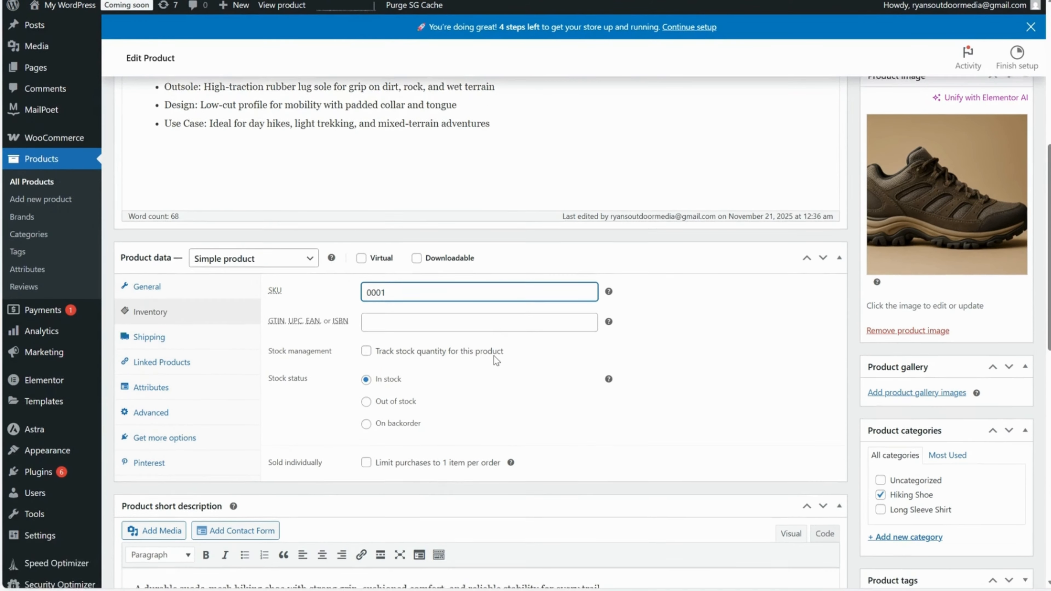
# Enable stock quantity tracking for the product and set the quantity to 10.
pyautogui.click(304, 387)
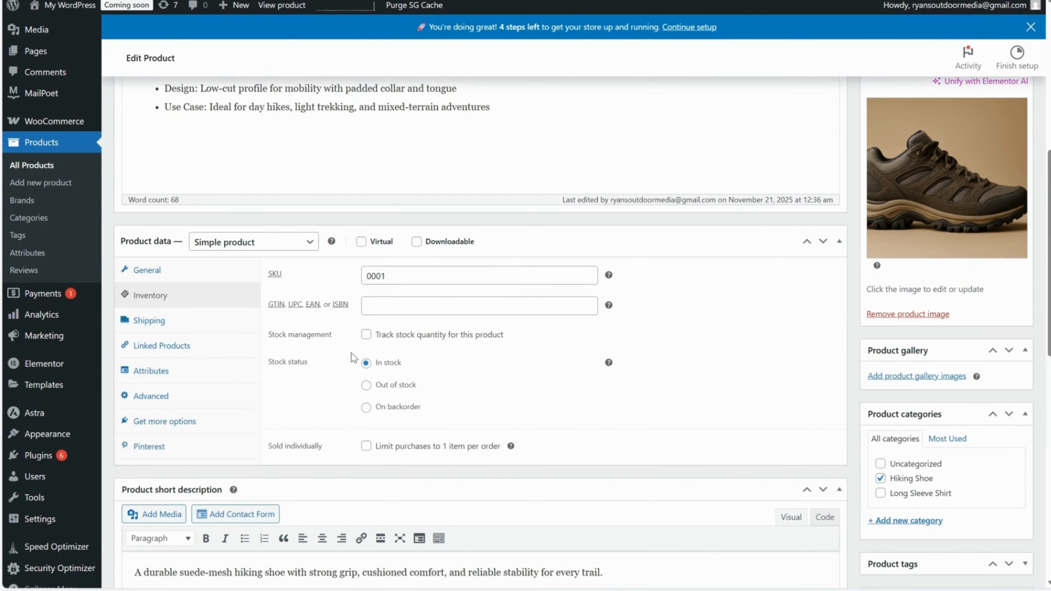
pyautogui.click(366, 334)
pyautogui.scroll(-1, 370, 343)
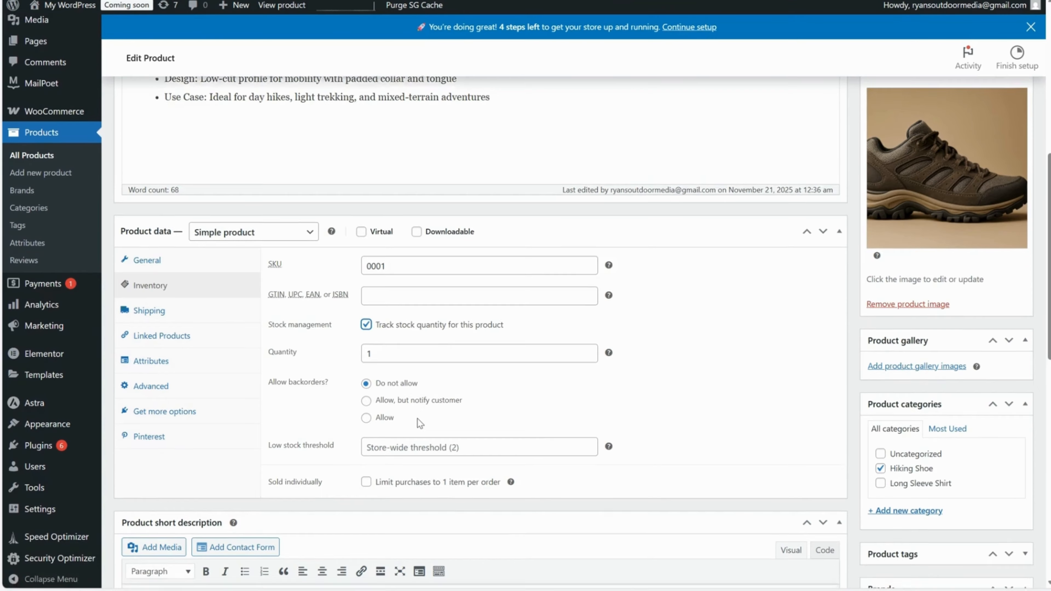
pyautogui.click(398, 337)
pyautogui.write('1')
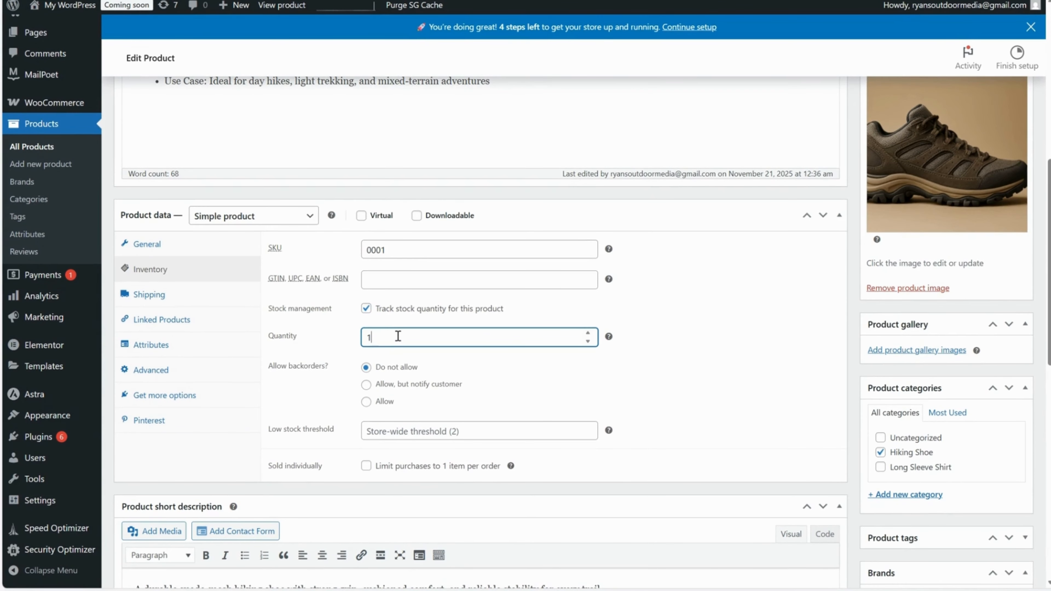
pyautogui.write('0')
pyautogui.click(555, 369)
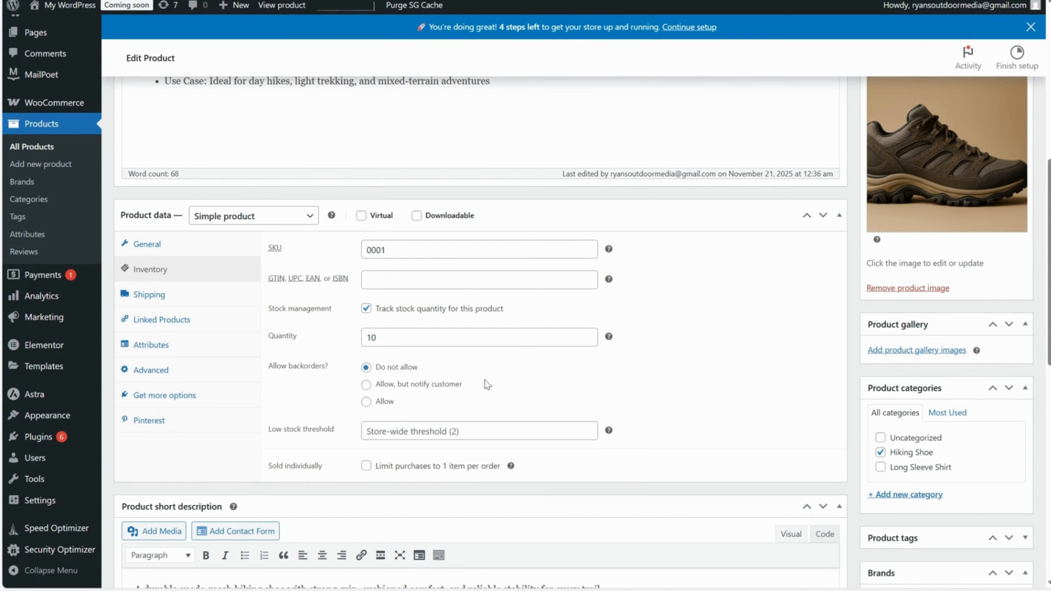
# Allow backorders for the product and set its low stock threshold to 2.
pyautogui.click(377, 385)
pyautogui.click(377, 402)
pyautogui.click(504, 424)
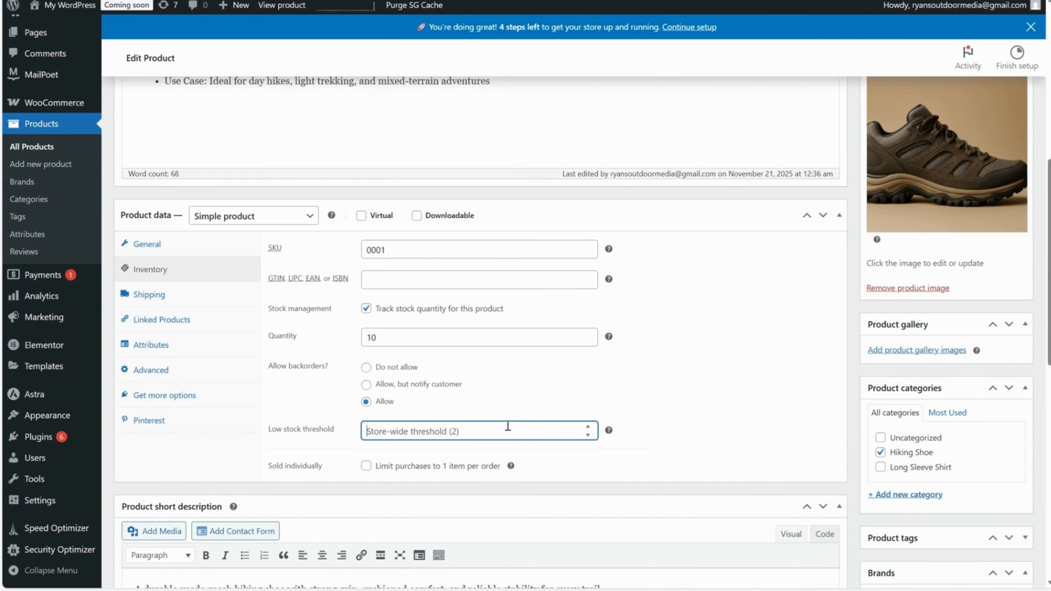
pyautogui.write('2')
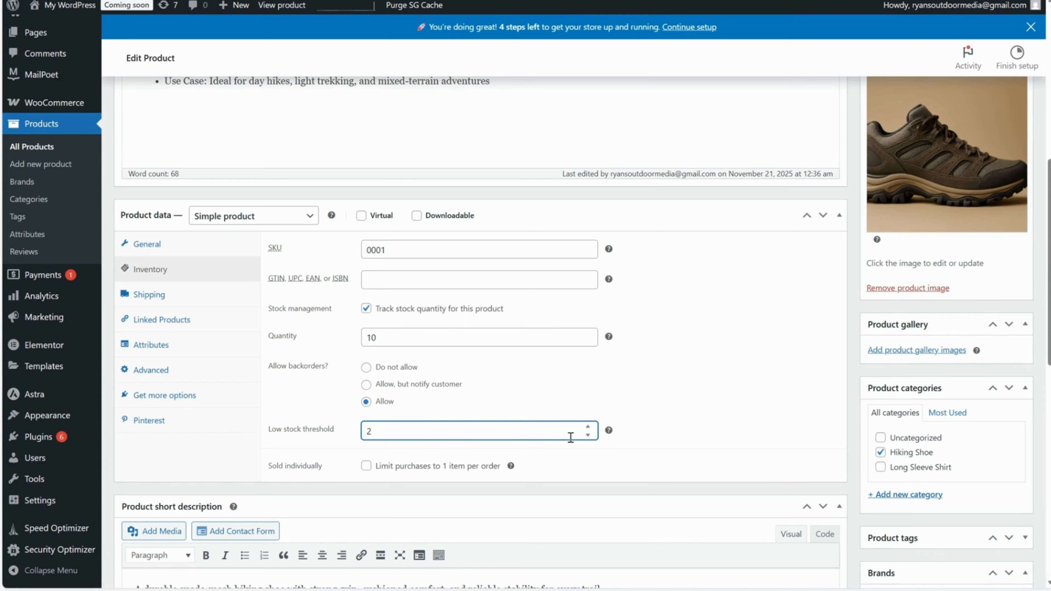
# Turn off stock quantity tracking for the product.
pyautogui.click(671, 385)
pyautogui.click(390, 432)
pyautogui.moveTo(392, 433); pyautogui.dragTo(347, 435)
pyautogui.click(366, 309)
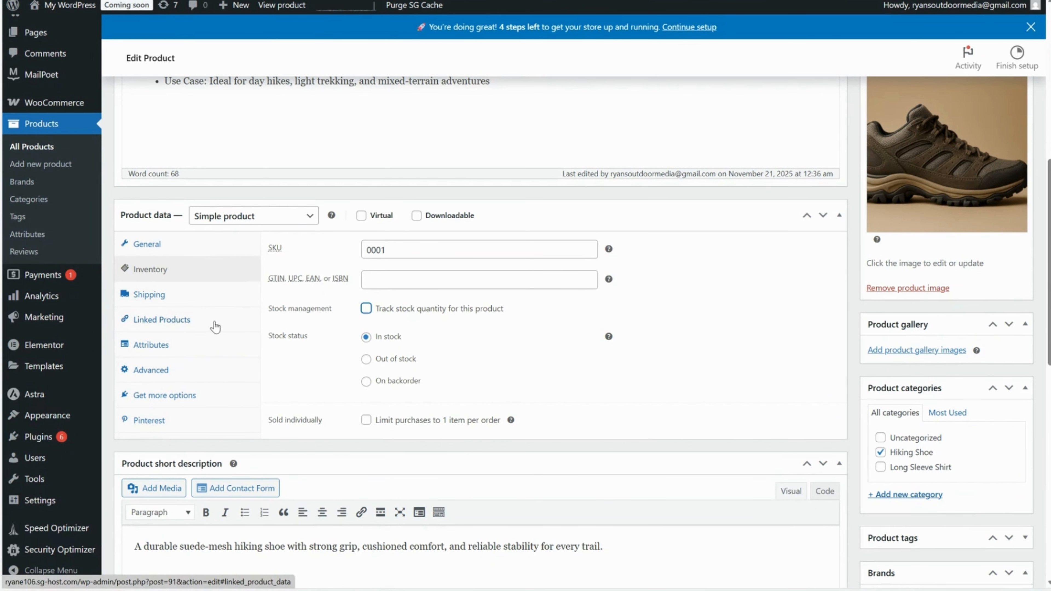
# Examine the weight, dimensions and shipping class options in the product's shipping data, leaving them as they are.
pyautogui.click(168, 301)
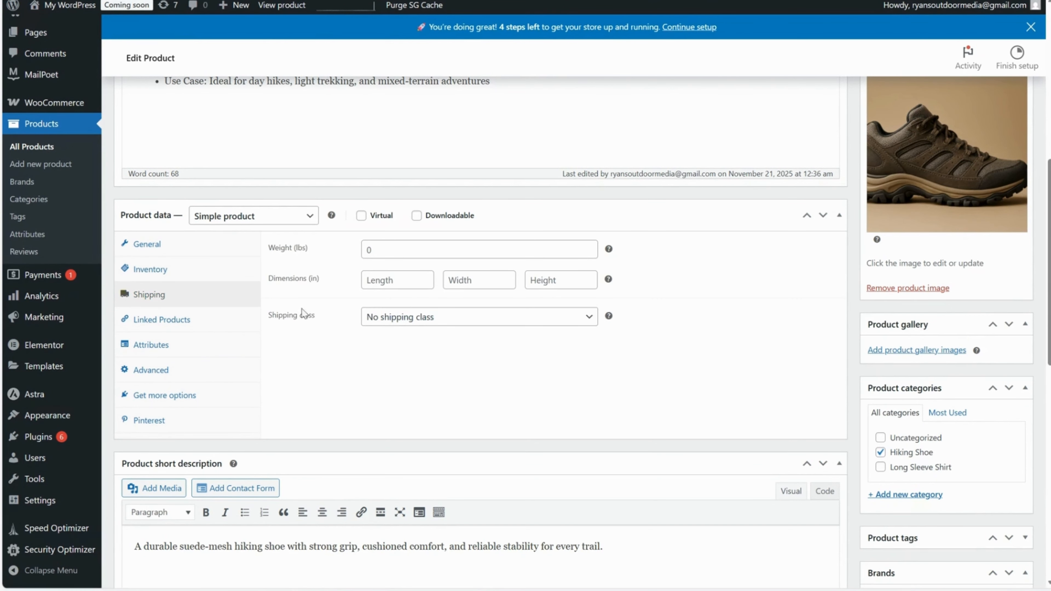
pyautogui.click(367, 249)
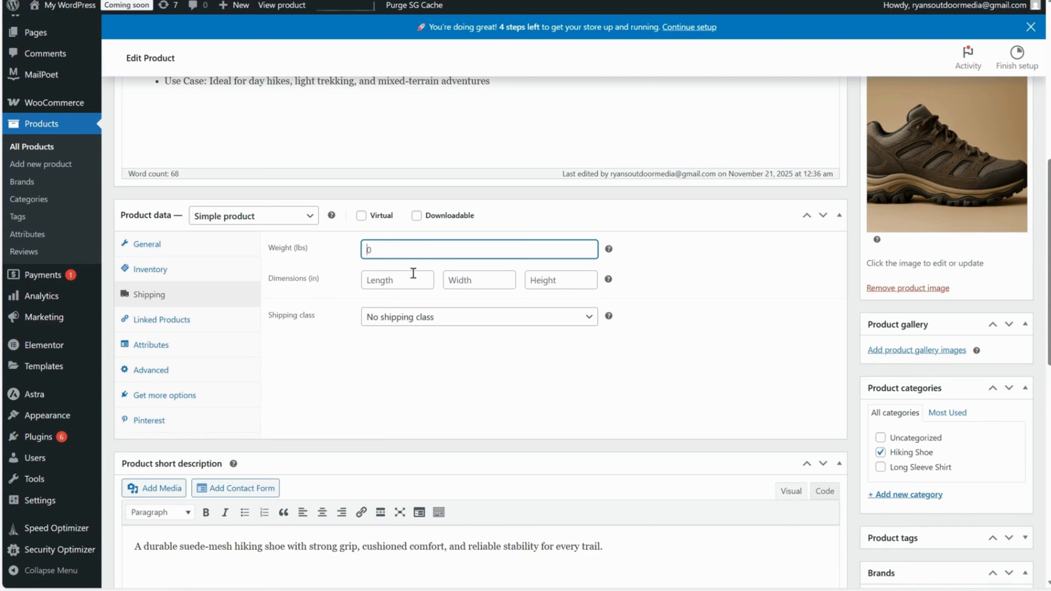
pyautogui.press('Tab')
pyautogui.press('Tab')
pyautogui.press('Tab')
pyautogui.click(382, 280)
pyautogui.click(484, 288)
pyautogui.click(526, 281)
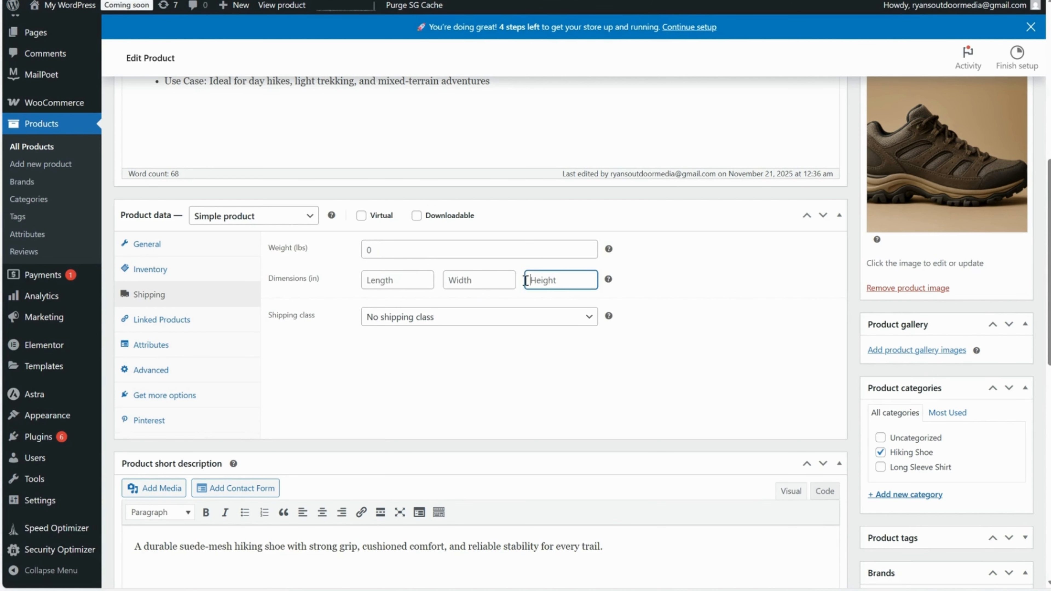
pyautogui.click(390, 278)
pyautogui.click(471, 287)
pyautogui.click(529, 285)
pyautogui.click(399, 279)
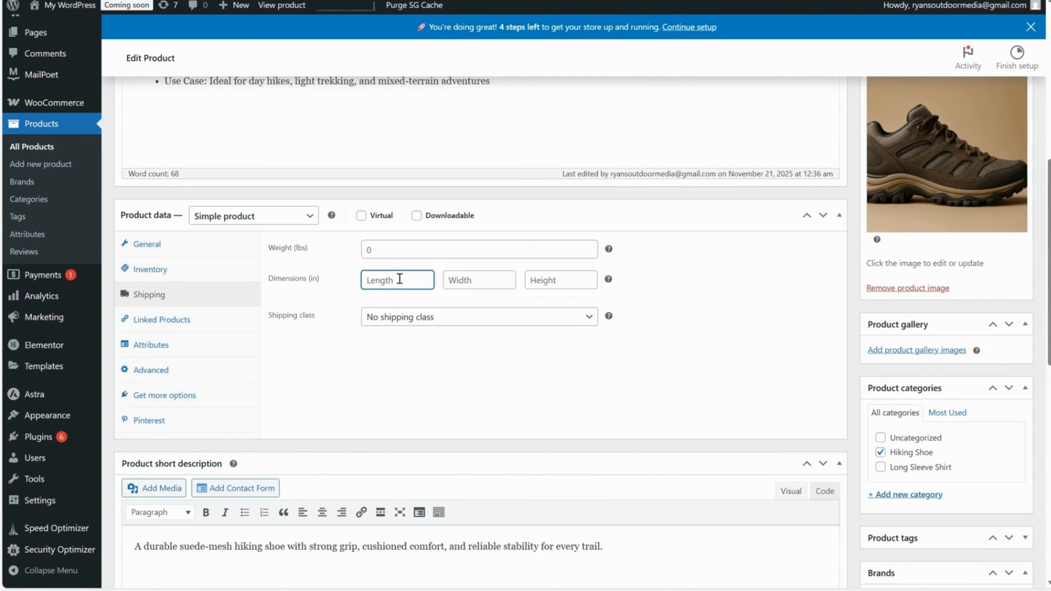
pyautogui.click(452, 327)
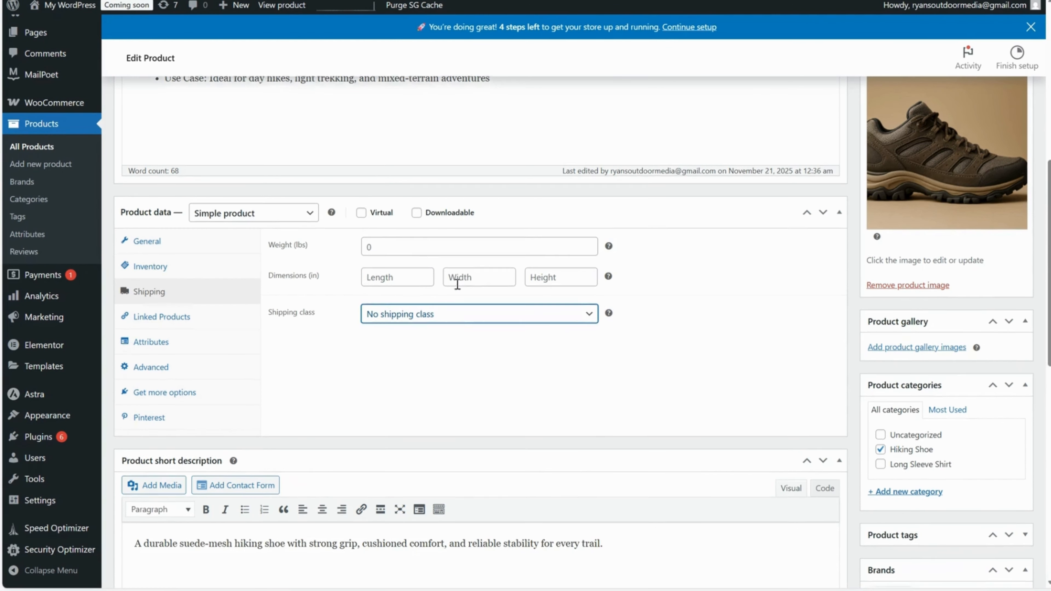
pyautogui.scroll(-1, 456, 286)
pyautogui.scroll(1, 457, 286)
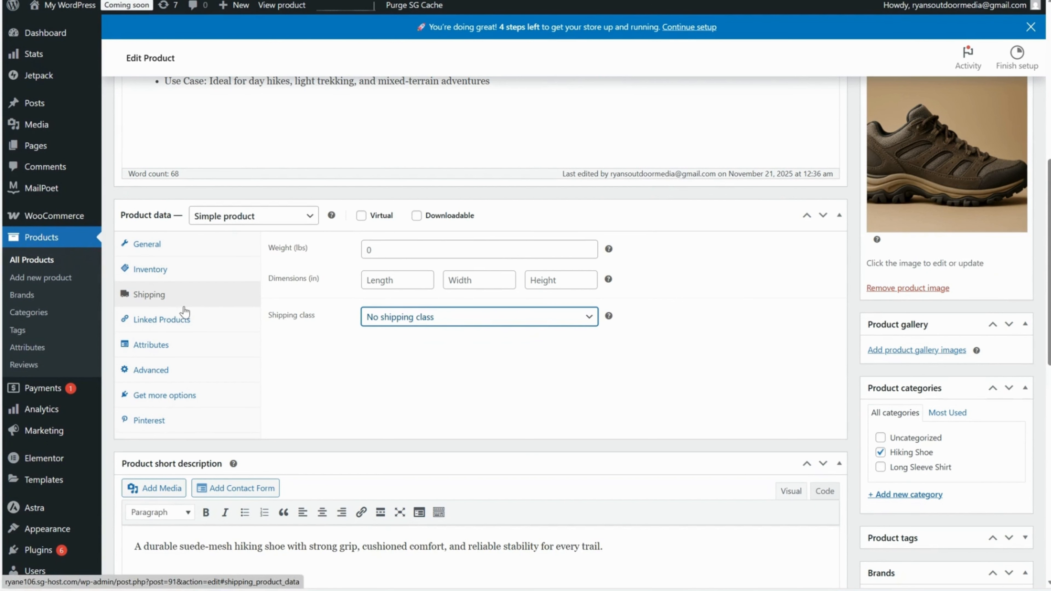
# Examine the upsell and cross-sell product searches in the linked products data without adding any product.
pyautogui.click(166, 321)
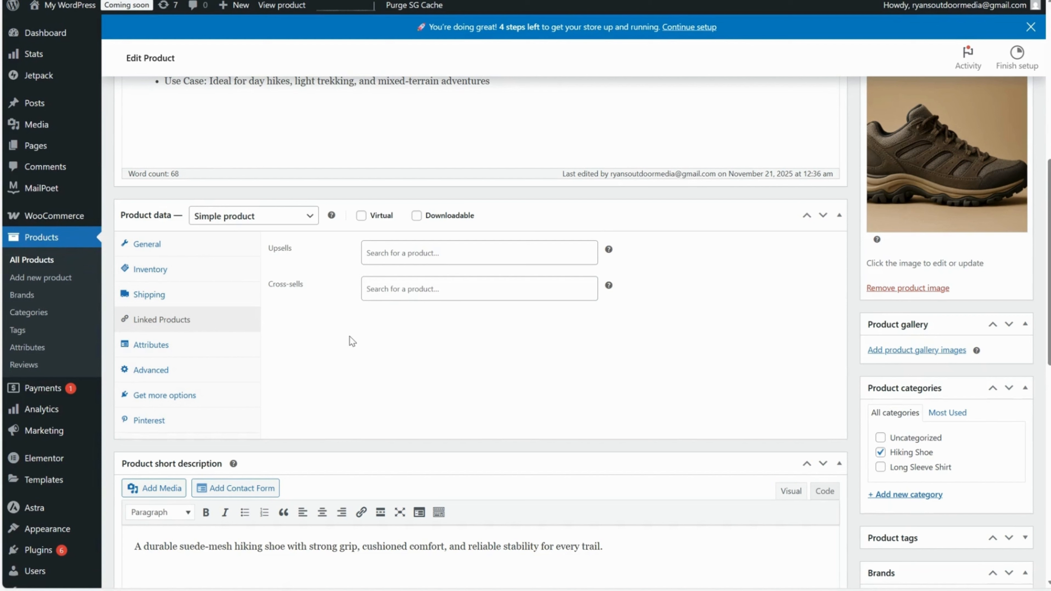
pyautogui.moveTo(295, 251); pyautogui.dragTo(269, 251)
pyautogui.click(282, 251)
pyautogui.click(399, 254)
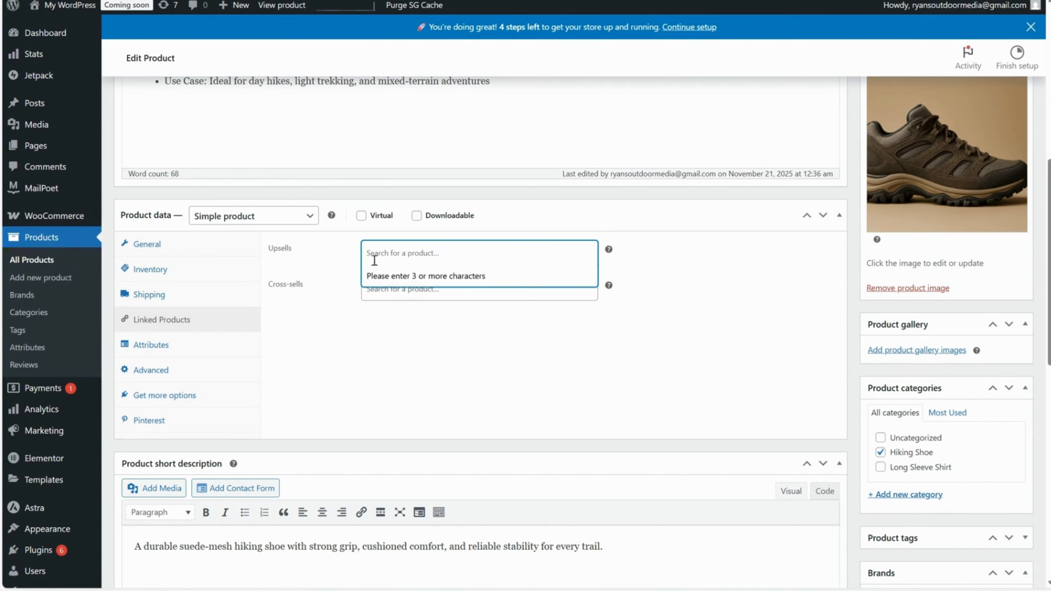
pyautogui.click(393, 291)
pyautogui.click(394, 257)
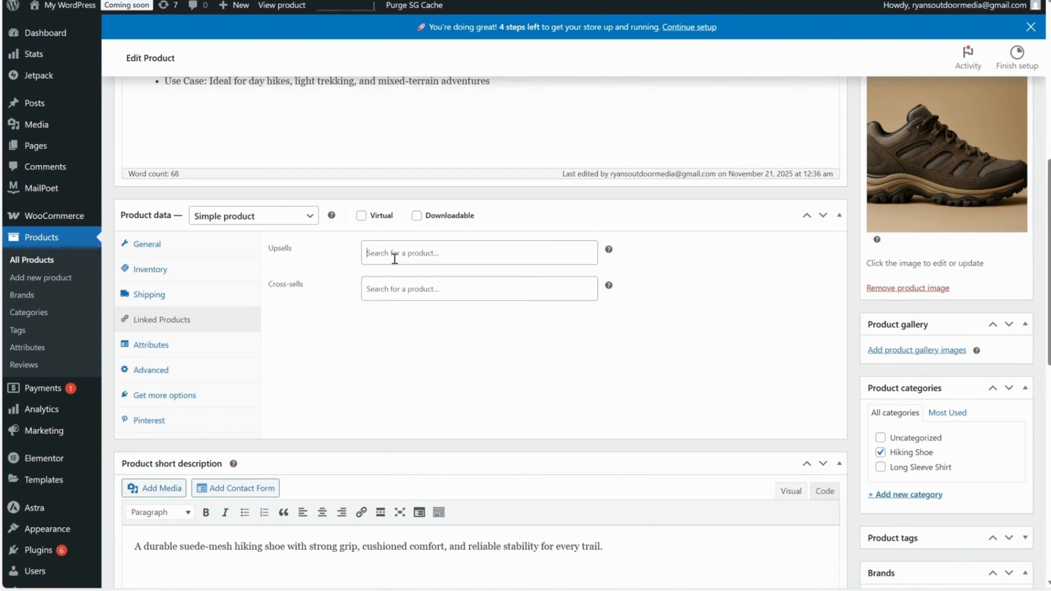
pyautogui.click(400, 291)
pyautogui.click(394, 257)
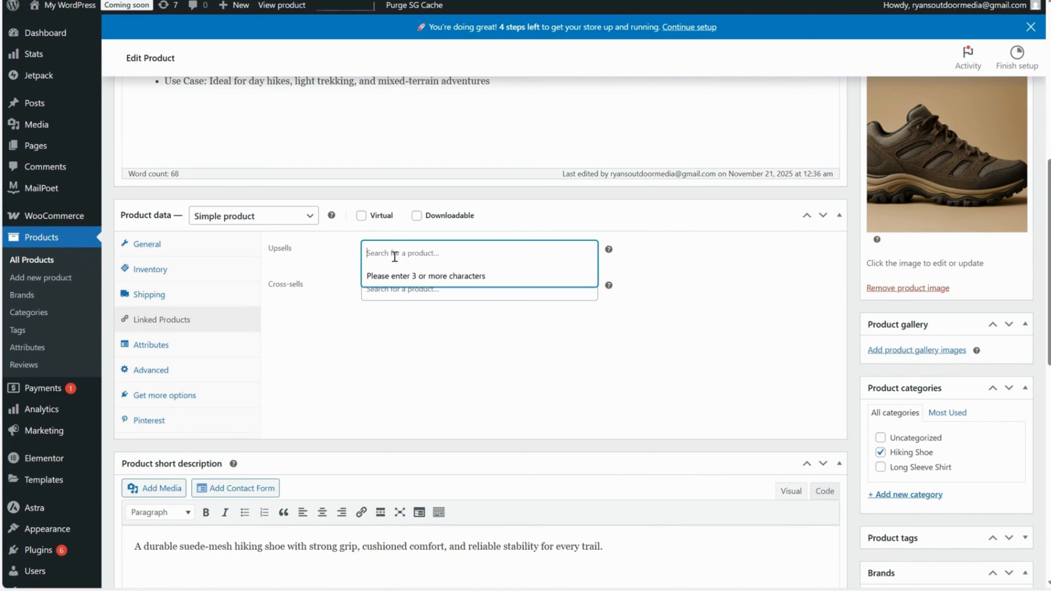
pyautogui.click(400, 291)
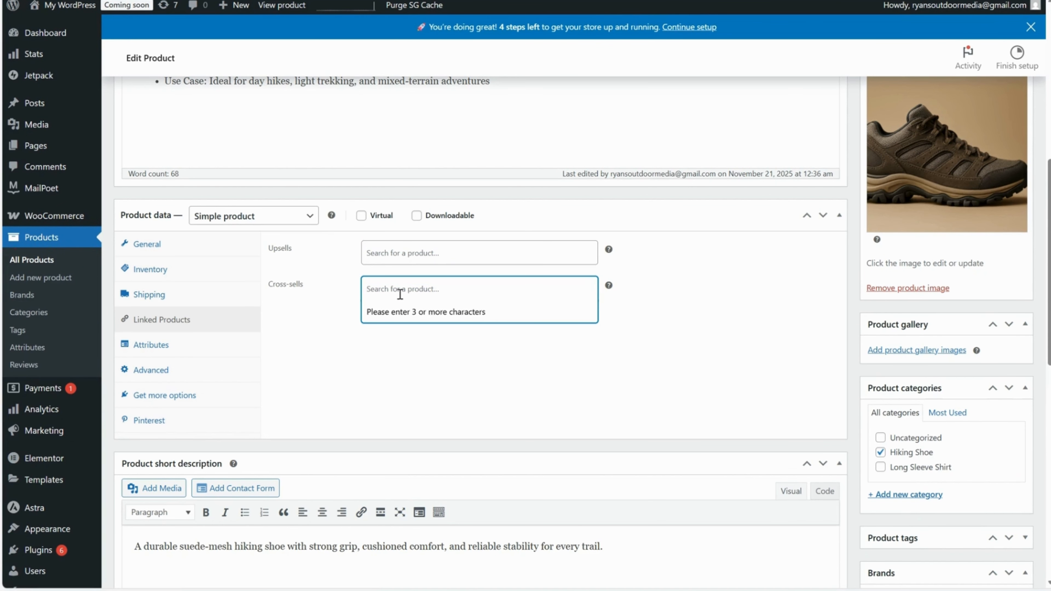
# Name the product's new attribute "Material".
pyautogui.click(182, 349)
pyautogui.scroll(-3, 391, 332)
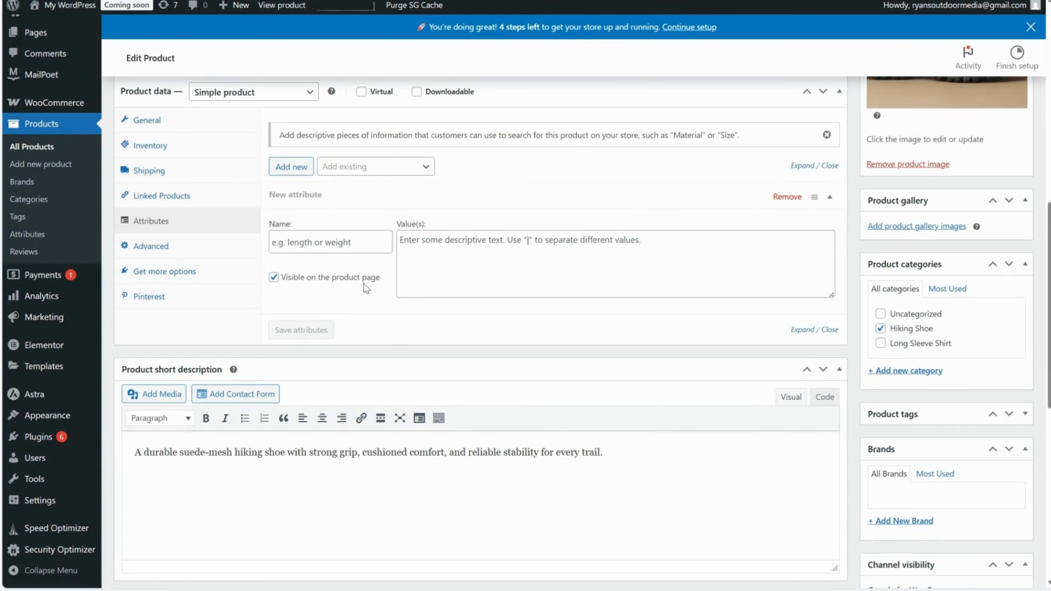
pyautogui.click(356, 248)
pyautogui.scroll(3, 449, 333)
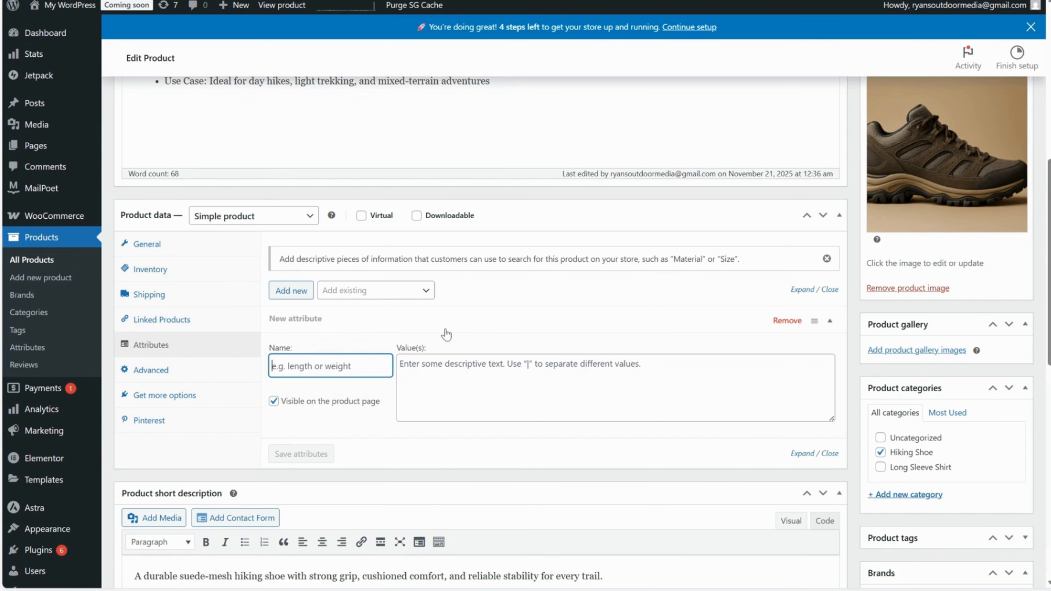
pyautogui.write('Material')
pyautogui.scroll(5, 451, 347)
pyautogui.scroll(-5, 356, 285)
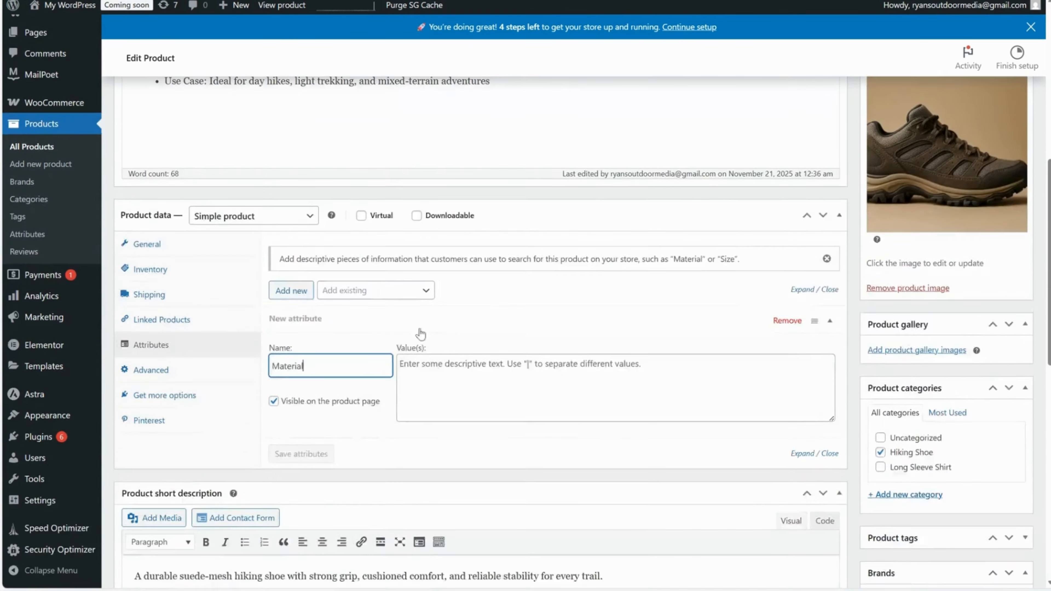
# Copy "Rugged suede and breathable mesh upper" from the product description into the Material attribute's value and save the attributes.
pyautogui.scroll(4, 360, 224)
pyautogui.moveTo(418, 159); pyautogui.dragTo(211, 160)
pyautogui.hotkey('ctrl', 'c')
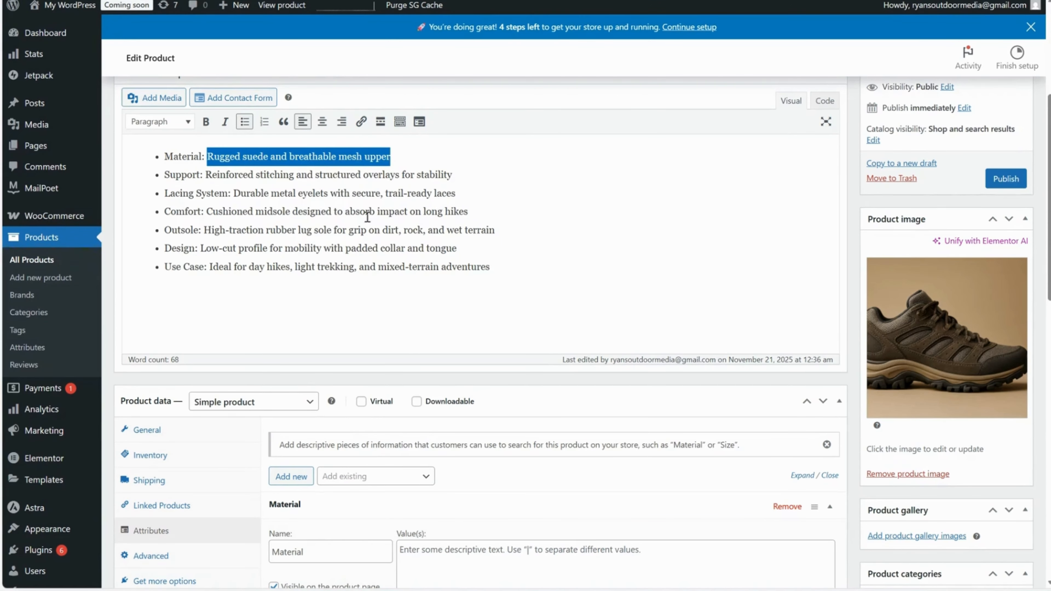
pyautogui.scroll(-8, 368, 217)
pyautogui.scroll(3, 445, 267)
pyautogui.click(451, 310)
pyautogui.hotkey('ctrl', 'v')
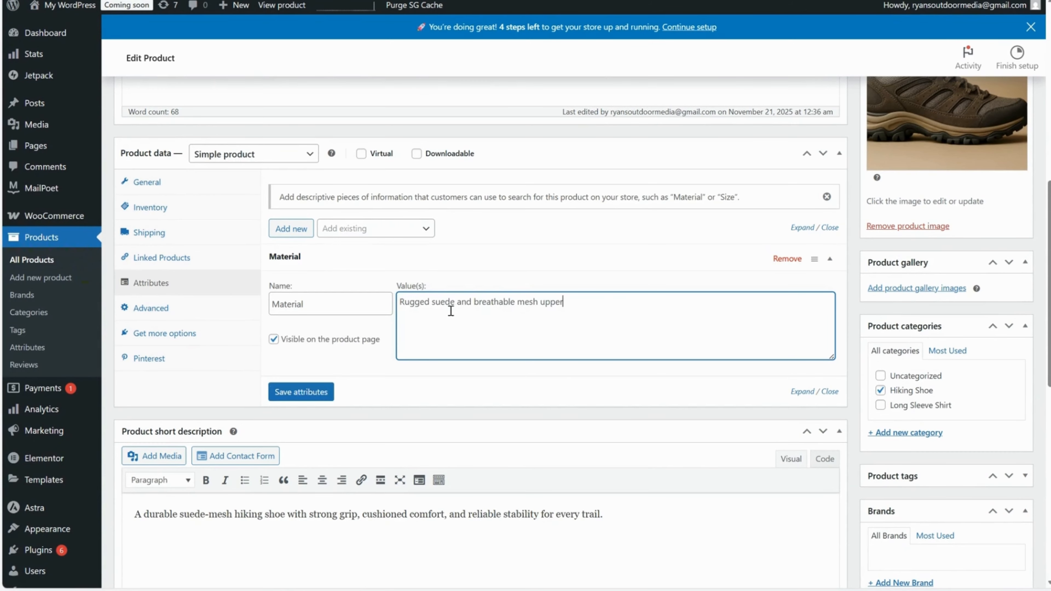
pyautogui.click(302, 392)
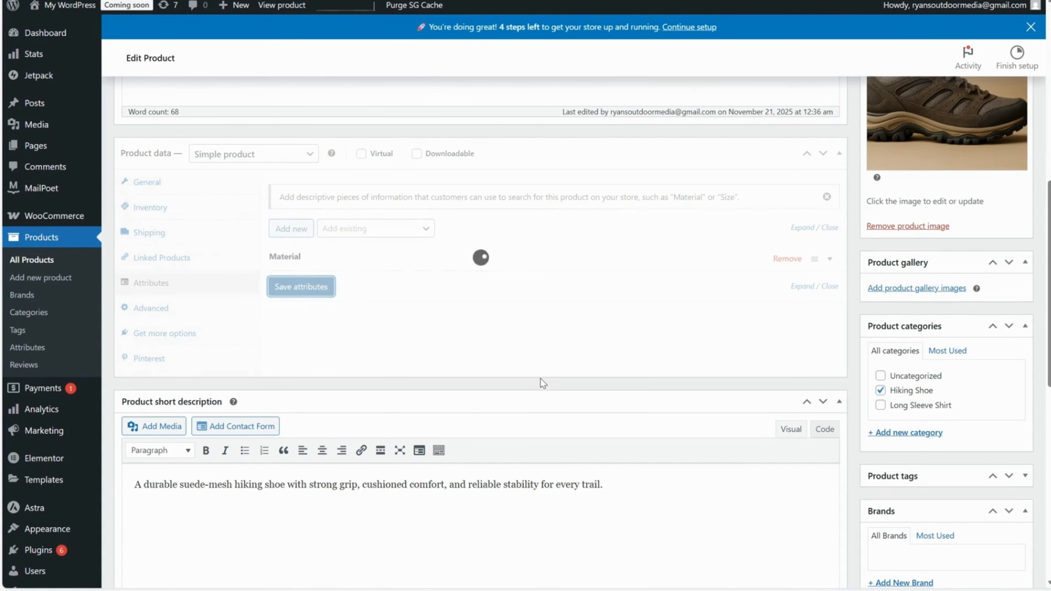
pyautogui.click(288, 285)
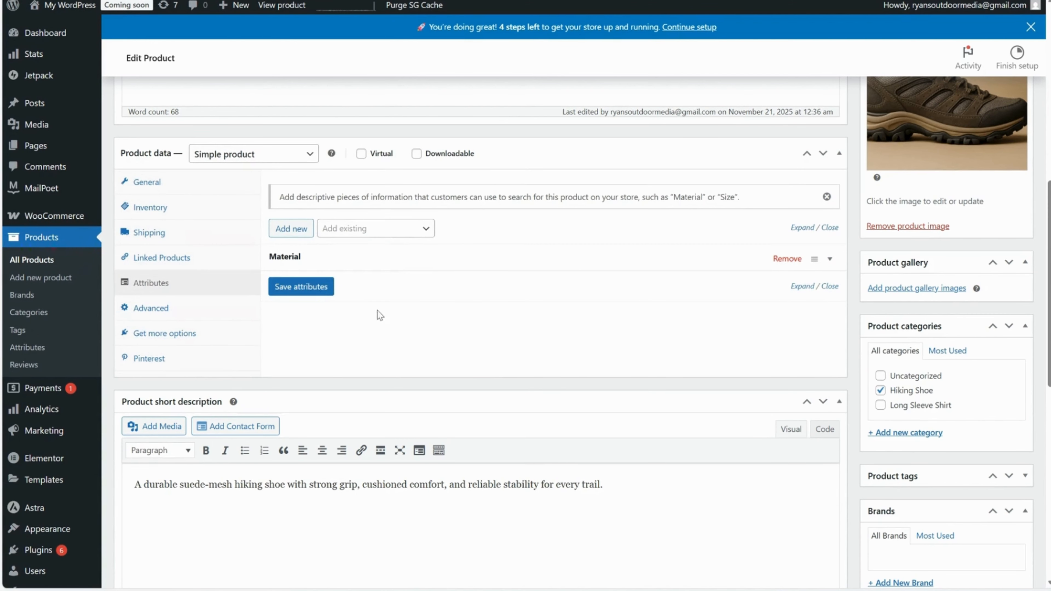
# Check the list for adding existing attributes to the product without choosing one.
pyautogui.scroll(2, 384, 331)
pyautogui.click(382, 358)
pyautogui.click(383, 359)
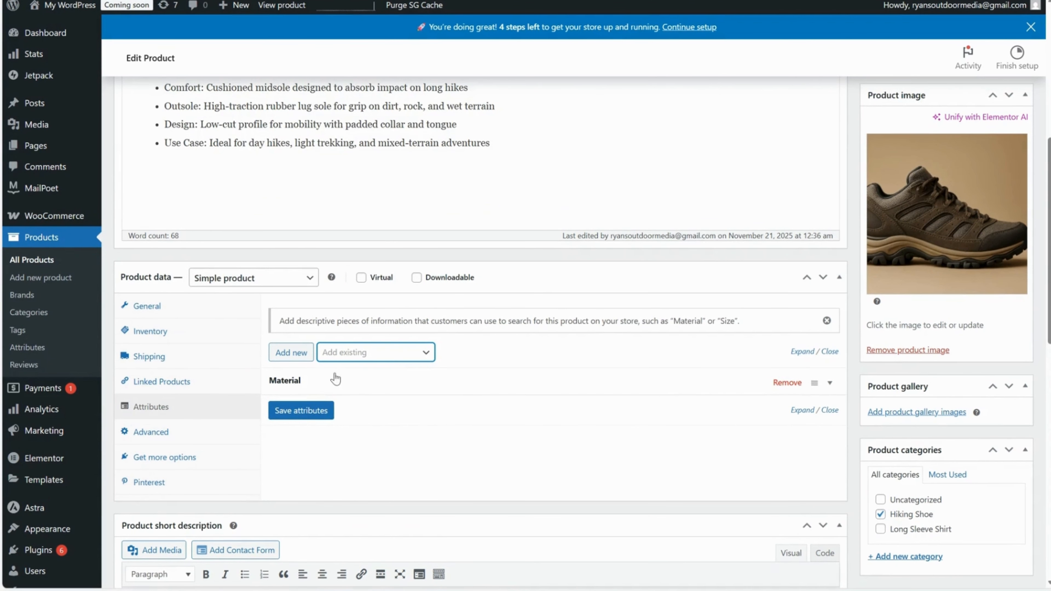
pyautogui.scroll(-1, 340, 377)
# Examine the product's advanced settings, including the purchase note, and the recommended WooCommerce extensions.
pyautogui.click(165, 370)
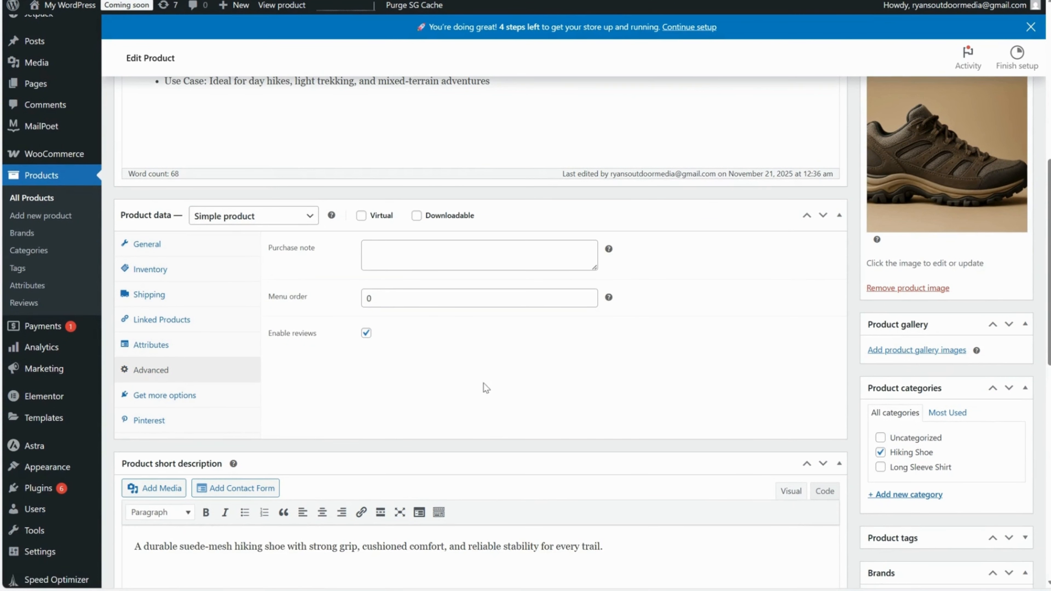
pyautogui.click(397, 253)
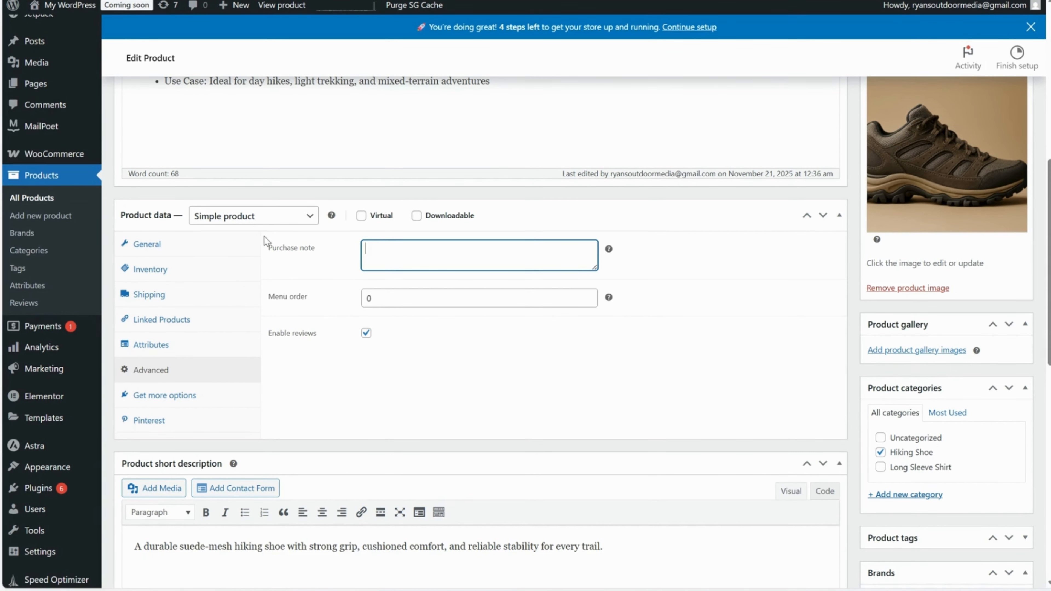
pyautogui.click(173, 403)
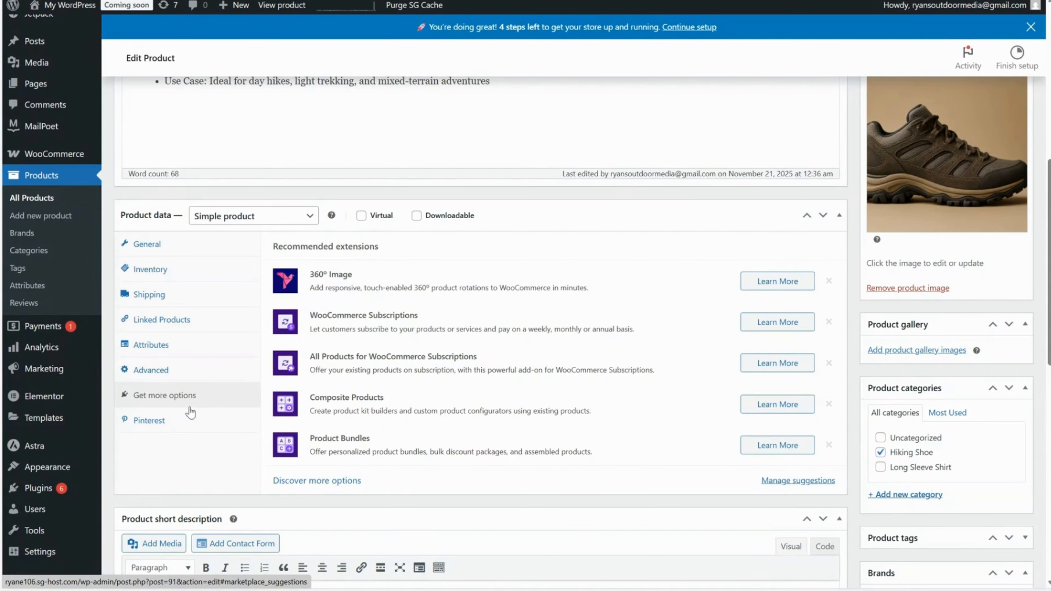
# Examine the recommended WooCommerce extensions and the option to discover more of them.
pyautogui.moveTo(272, 245); pyautogui.dragTo(422, 252)
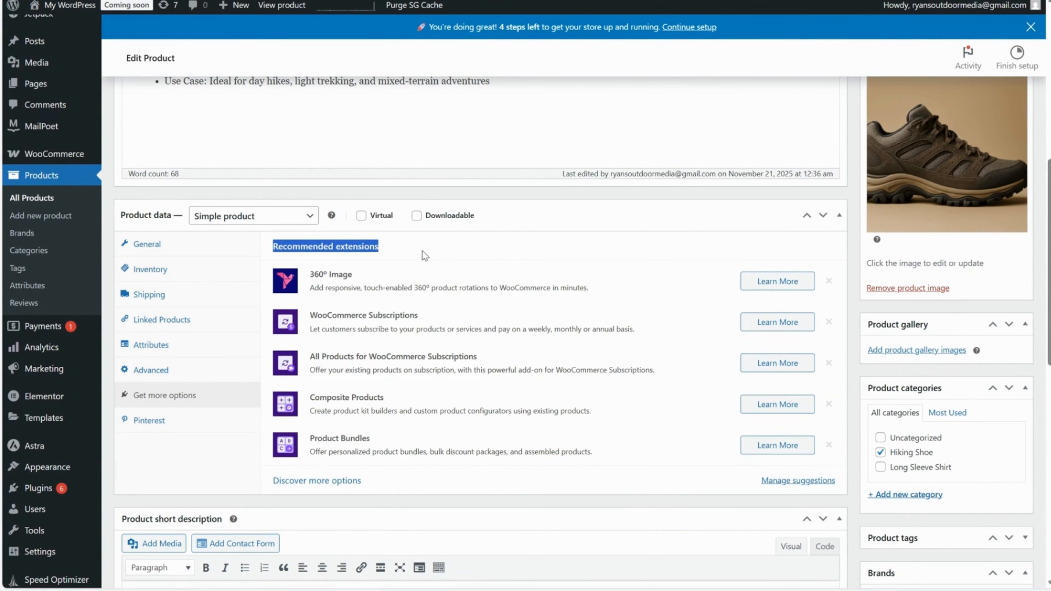
pyautogui.scroll(-1, 467, 323)
pyautogui.scroll(-2, 467, 323)
pyautogui.scroll(1, 467, 323)
pyautogui.click(334, 354)
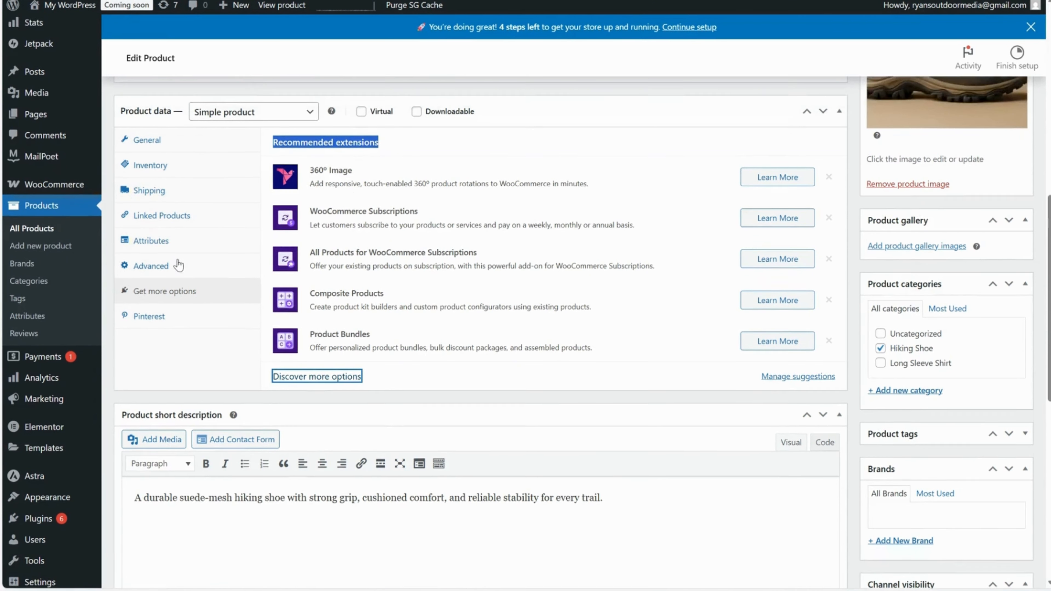
# Return to the start of the product form and preview the "Hiking Shoe 1" product page.
pyautogui.scroll(12, 248, 294)
pyautogui.scroll(-2, 662, 389)
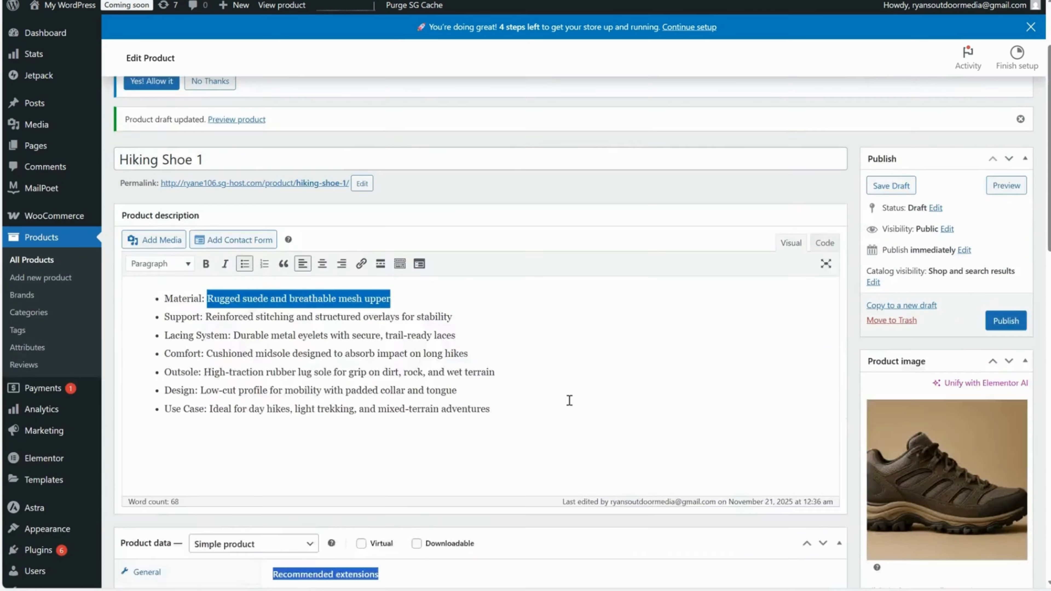
pyautogui.scroll(2, 568, 399)
pyautogui.click(289, 265)
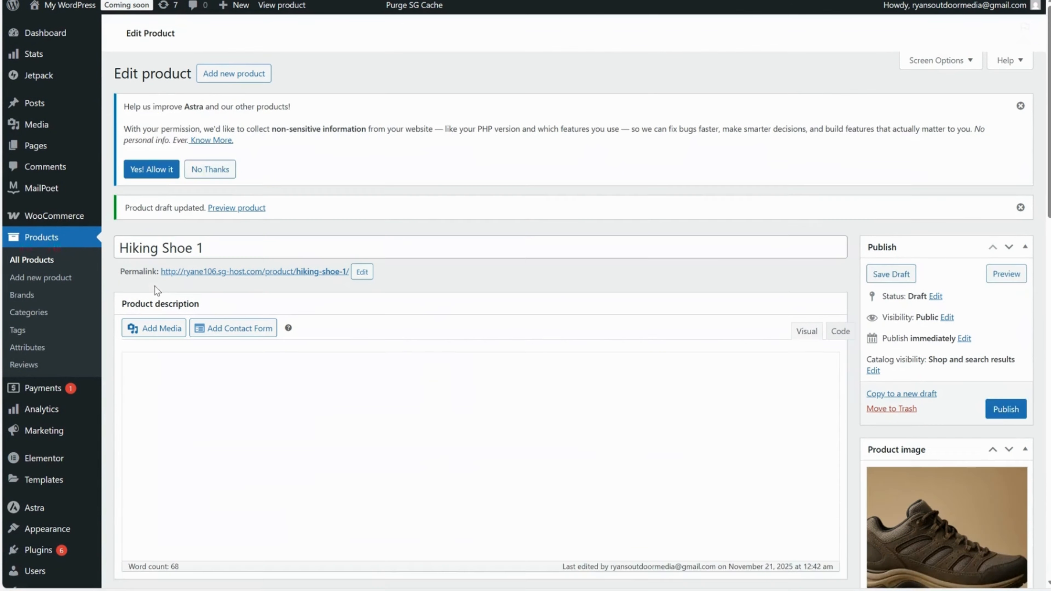
pyautogui.click(208, 273)
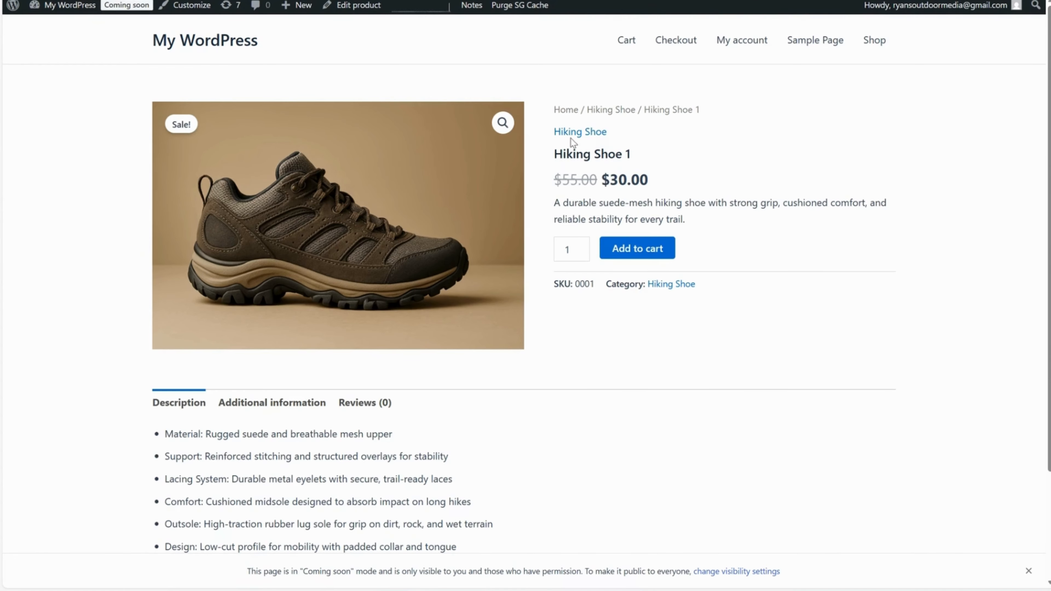
# Examine the previewed product's name, image, sale price, SKU, category and short description.
pyautogui.moveTo(630, 153); pyautogui.dragTo(555, 155)
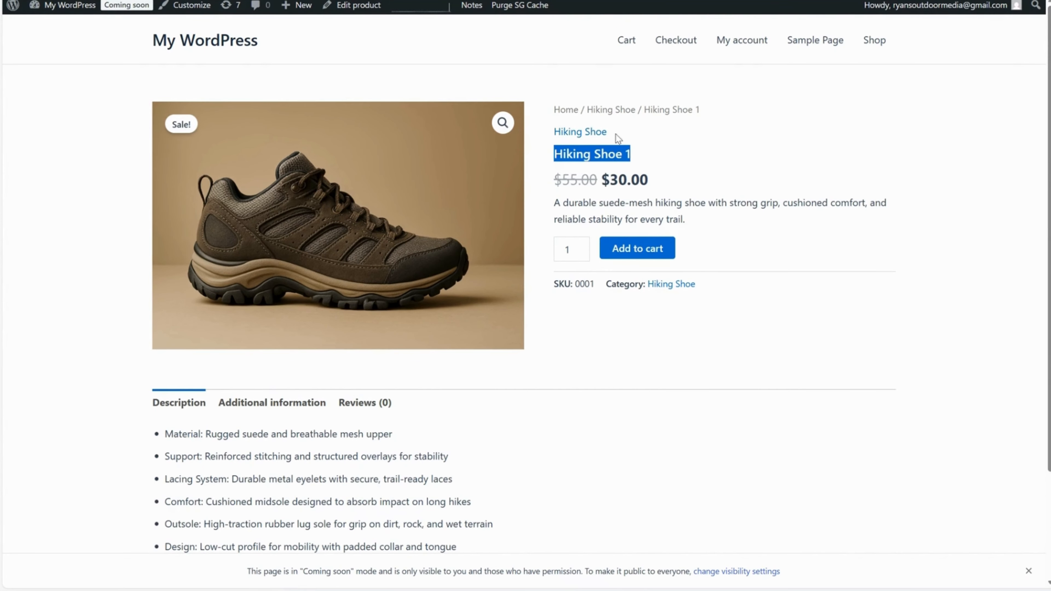
pyautogui.click(590, 153)
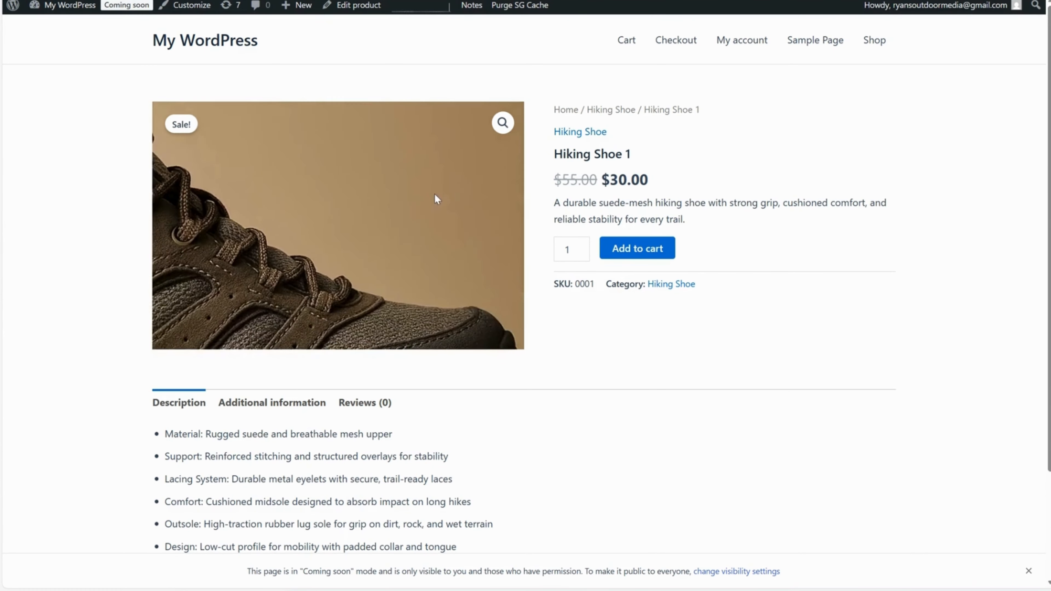
pyautogui.scroll(-3, 265, 192)
pyautogui.scroll(3, 276, 206)
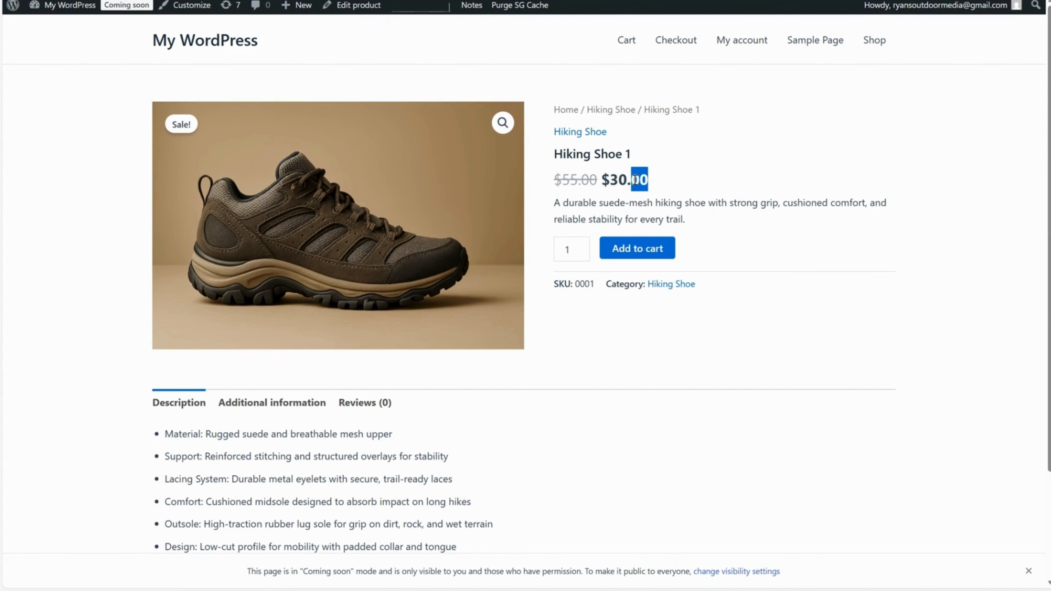
pyautogui.moveTo(634, 179); pyautogui.dragTo(602, 180)
pyautogui.click(671, 167)
pyautogui.scroll(-2, 655, 181)
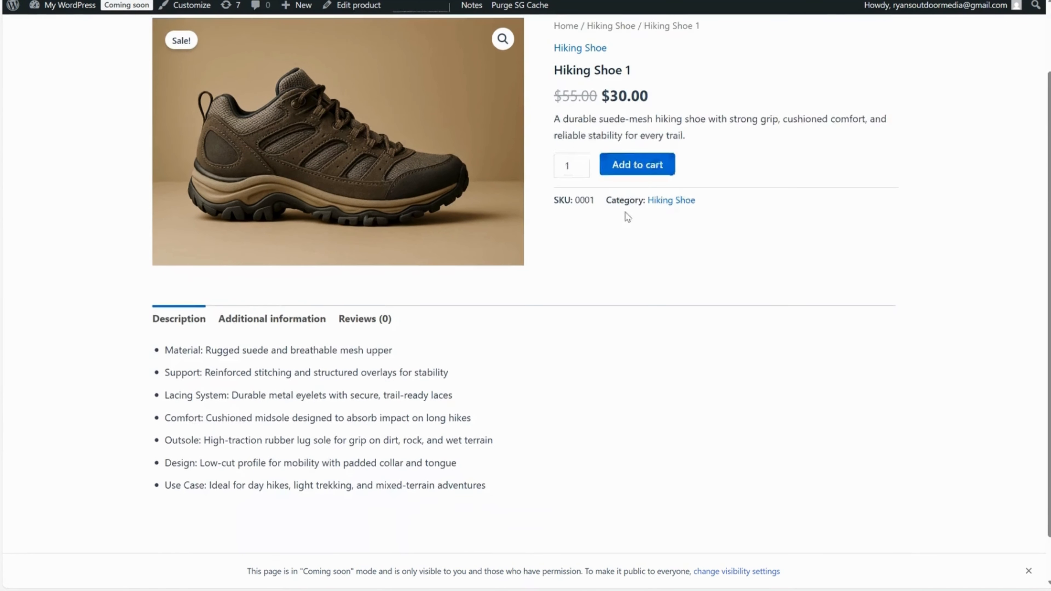
pyautogui.scroll(1, 592, 228)
pyautogui.scroll(1, 557, 243)
pyautogui.moveTo(552, 201)
pyautogui.mouseDown()
pyautogui.moveTo(720, 211)
pyautogui.moveTo(575, 209)
pyautogui.moveTo(561, 193)
pyautogui.mouseUp()
pyautogui.click(676, 212)
# Try changing the purchase quantity on the product page, and restore it to 1.
pyautogui.click(570, 235)
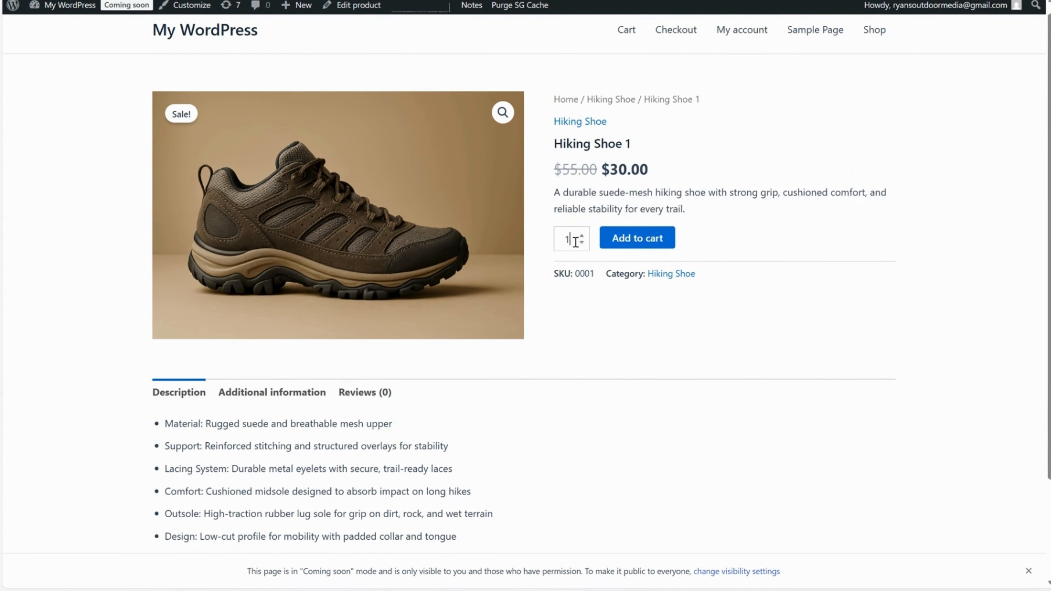
pyautogui.write('3')
pyautogui.click(624, 202)
pyautogui.click(575, 235)
pyautogui.press('BackSpace')
# Check the Material attribute in the additional information on the product page.
pyautogui.scroll(-3, 608, 343)
pyautogui.click(298, 265)
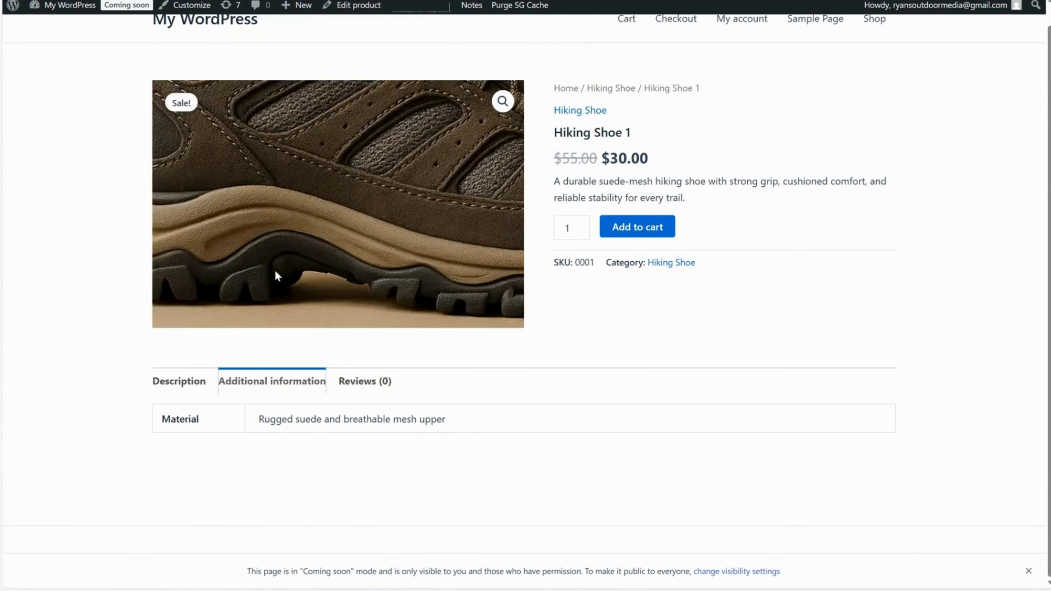
pyautogui.moveTo(446, 422); pyautogui.dragTo(262, 424)
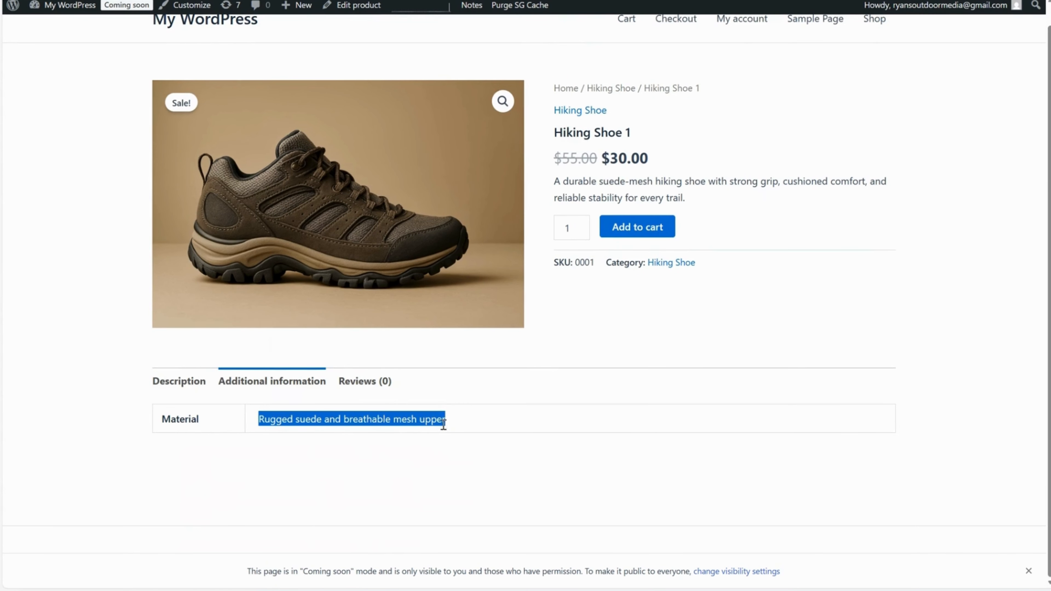
pyautogui.click(197, 421)
pyautogui.moveTo(196, 421); pyautogui.dragTo(462, 424)
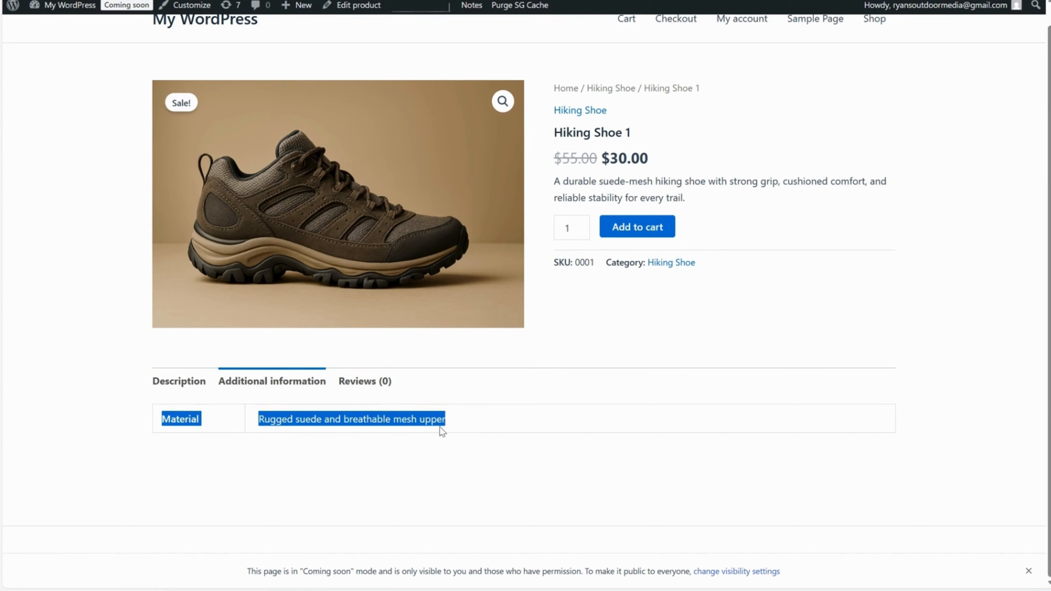
# Try the product's review form with a five-star rating and dummy text, and clear the text without submitting.
pyautogui.click(364, 385)
pyautogui.scroll(-3, 395, 402)
pyautogui.click(307, 369)
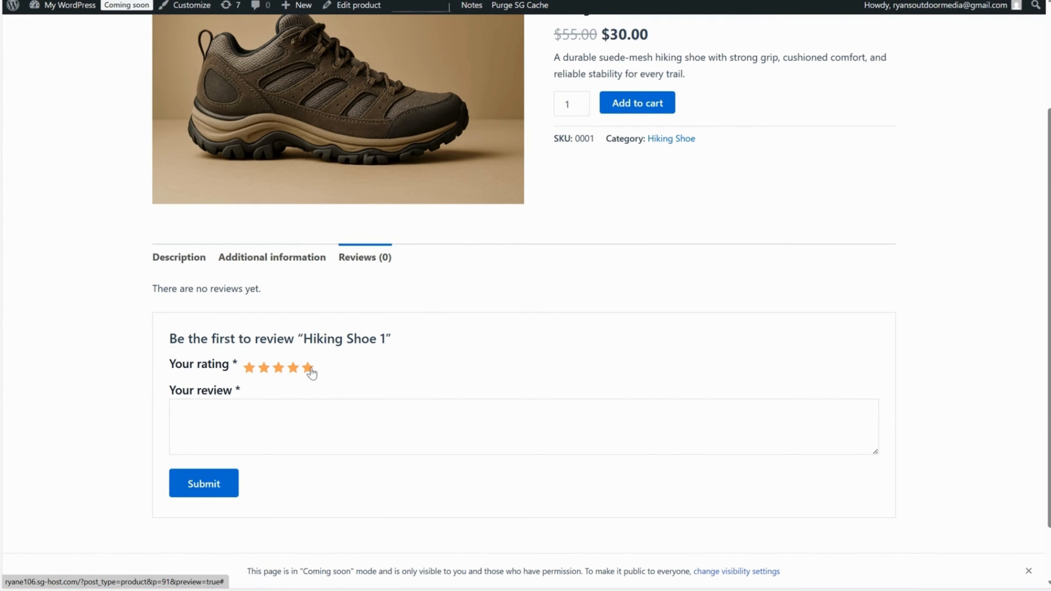
pyautogui.click(435, 418)
pyautogui.write('hhkjhdfj')
pyautogui.hotkey('ctrl', 'BackSpace')
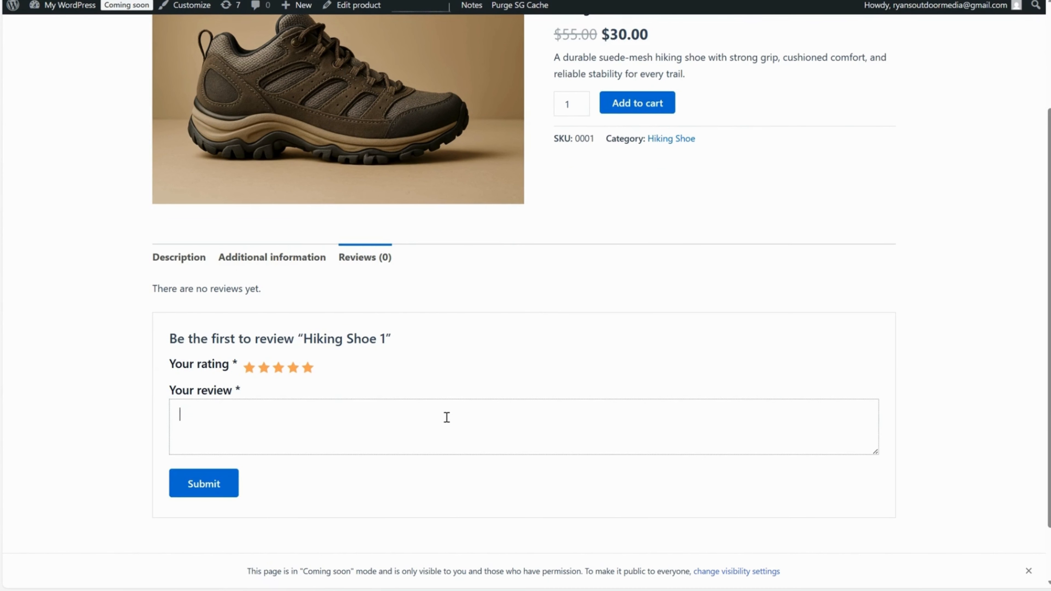
# Examine the full product description on the previewed page.
pyautogui.click(185, 257)
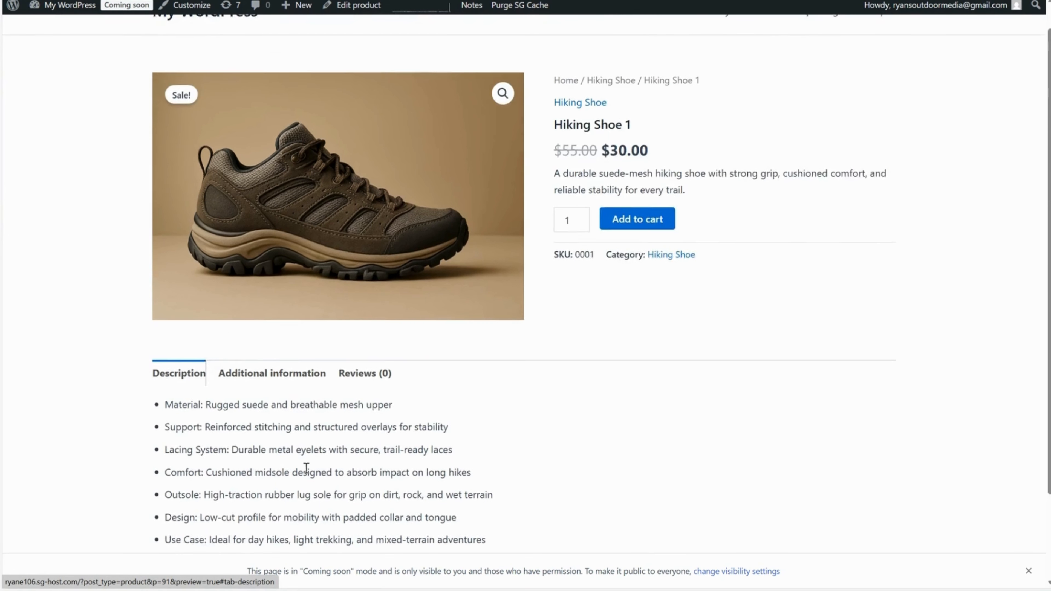
pyautogui.moveTo(442, 442); pyautogui.dragTo(96, 305)
pyautogui.scroll(3, 269, 352)
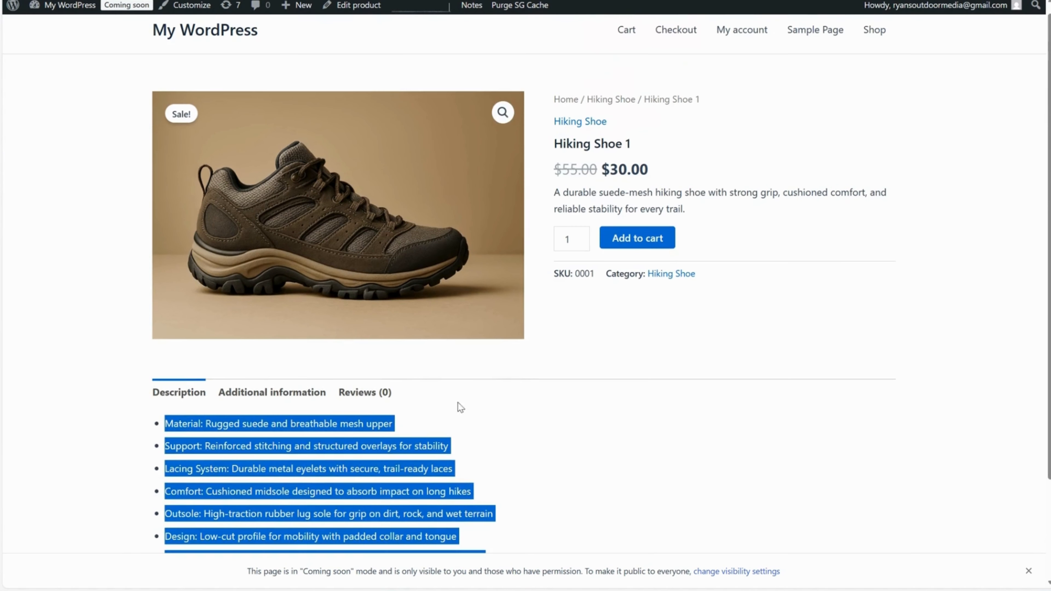
pyautogui.click(464, 409)
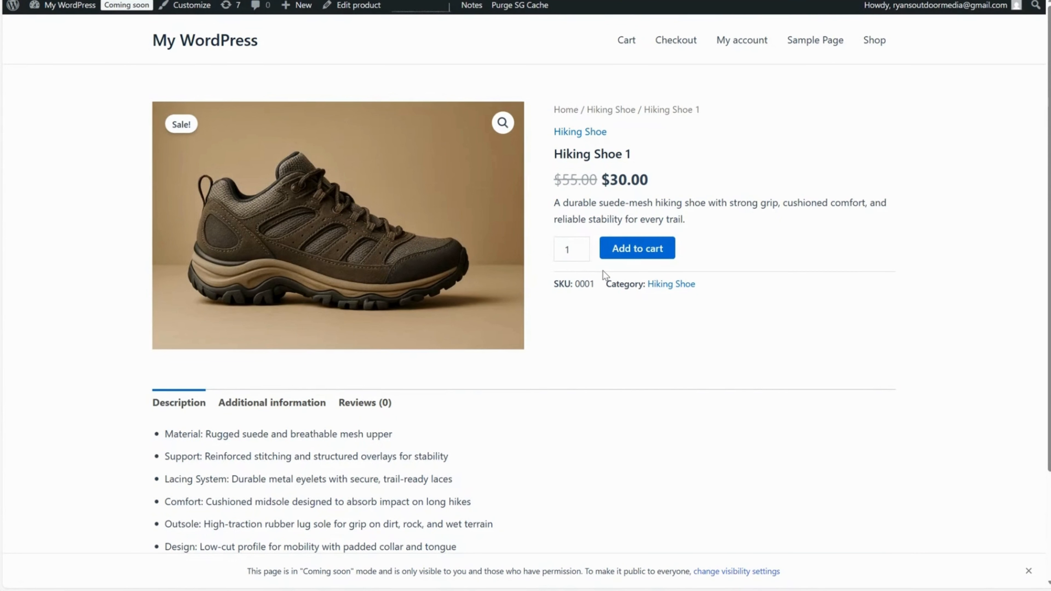
# Try to add a new product category named "Long Sleeve Shirt".
pyautogui.click(302, 1)
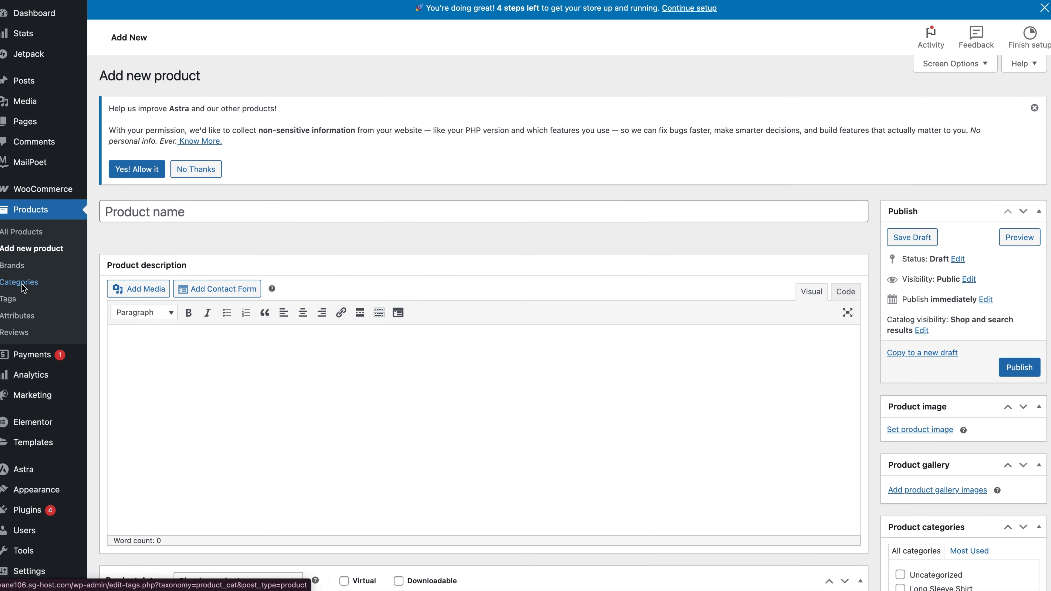
pyautogui.click(21, 283)
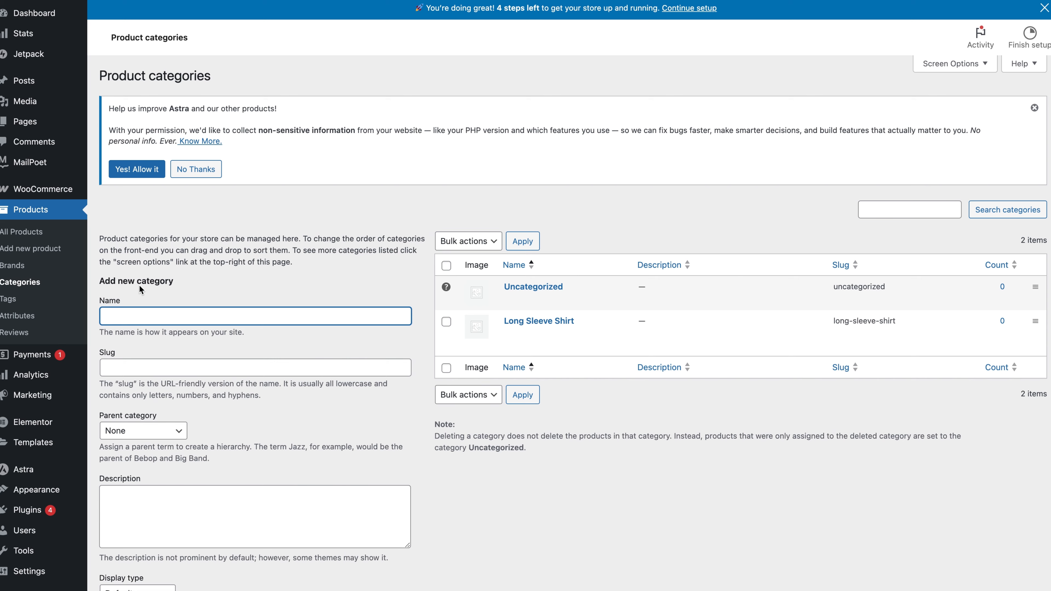
pyautogui.write('Long Sleeve Shirt')
pyautogui.scroll(-4, 421, 467)
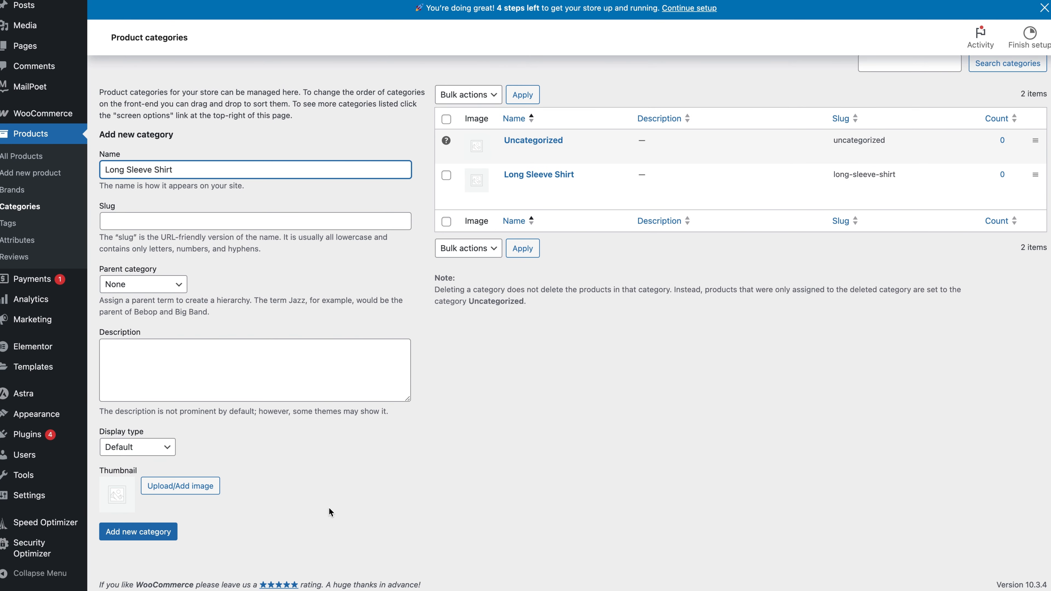
pyautogui.click(166, 539)
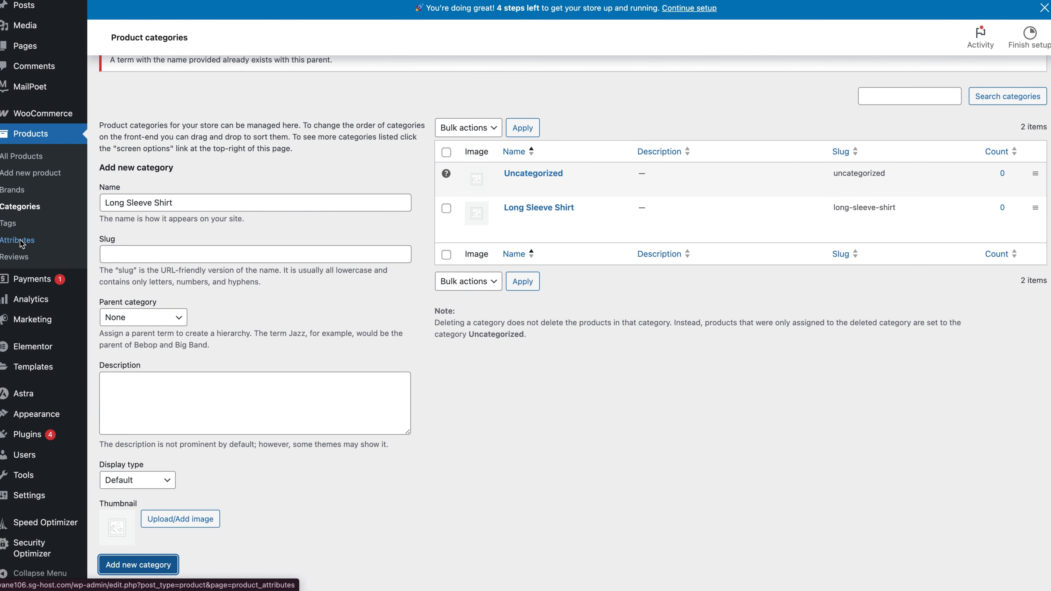
# Create a global product attribute named "Color".
pyautogui.click(70, 248)
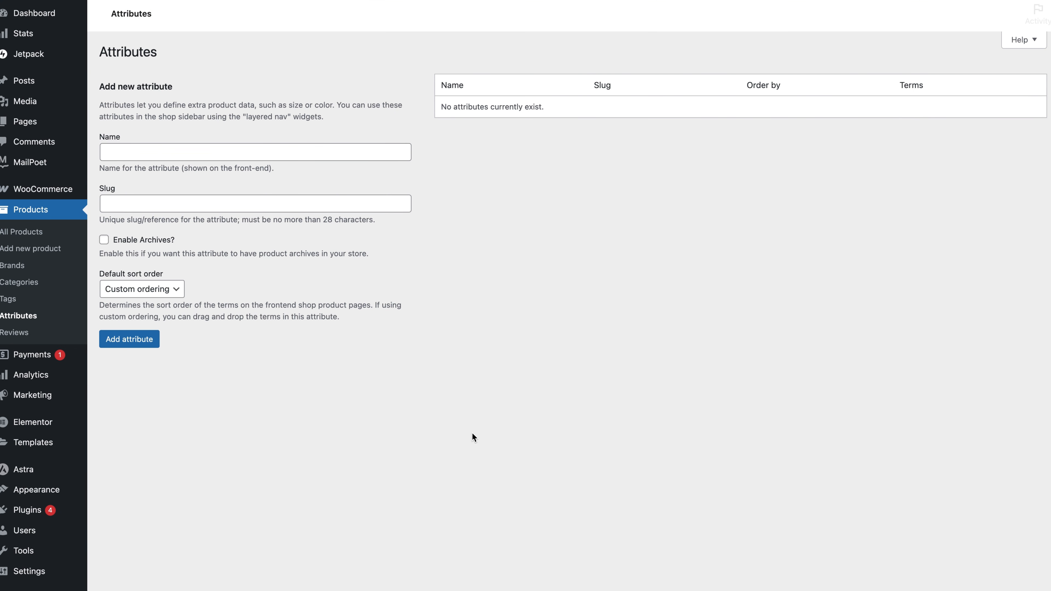
pyautogui.click(169, 260)
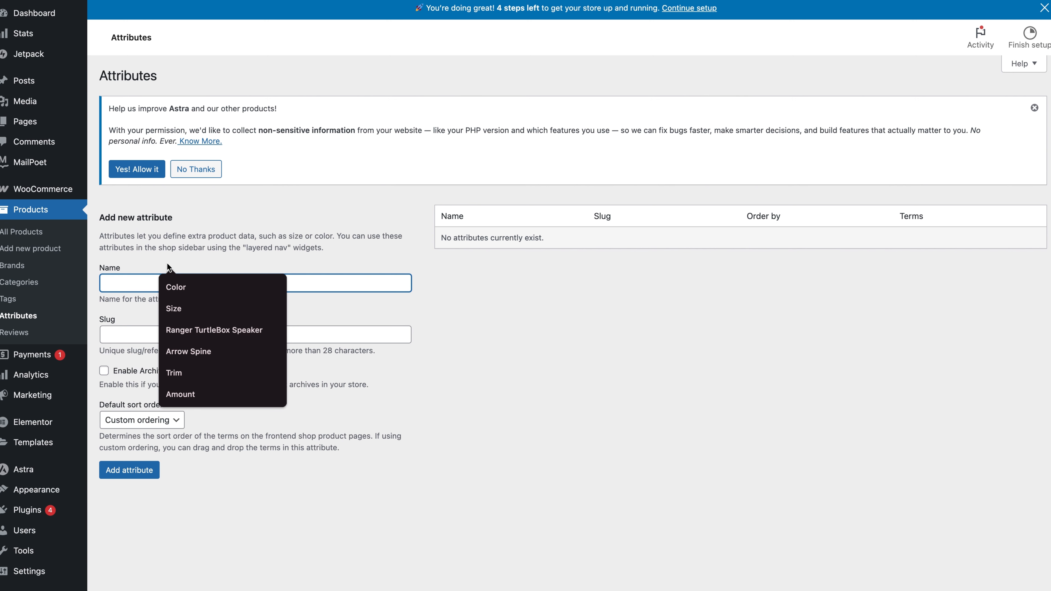
pyautogui.write('Color')
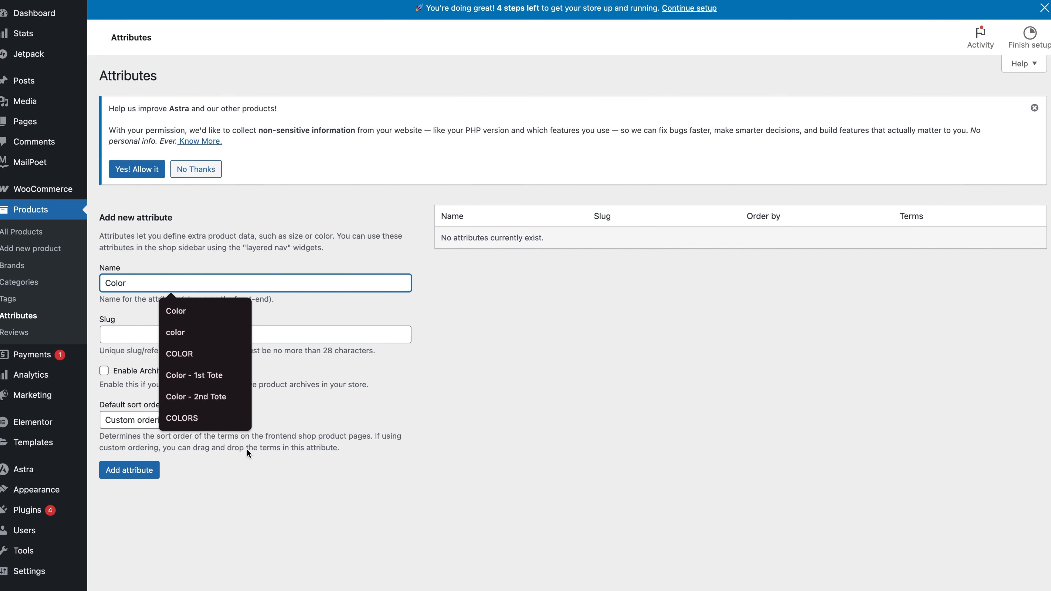
pyautogui.click(136, 474)
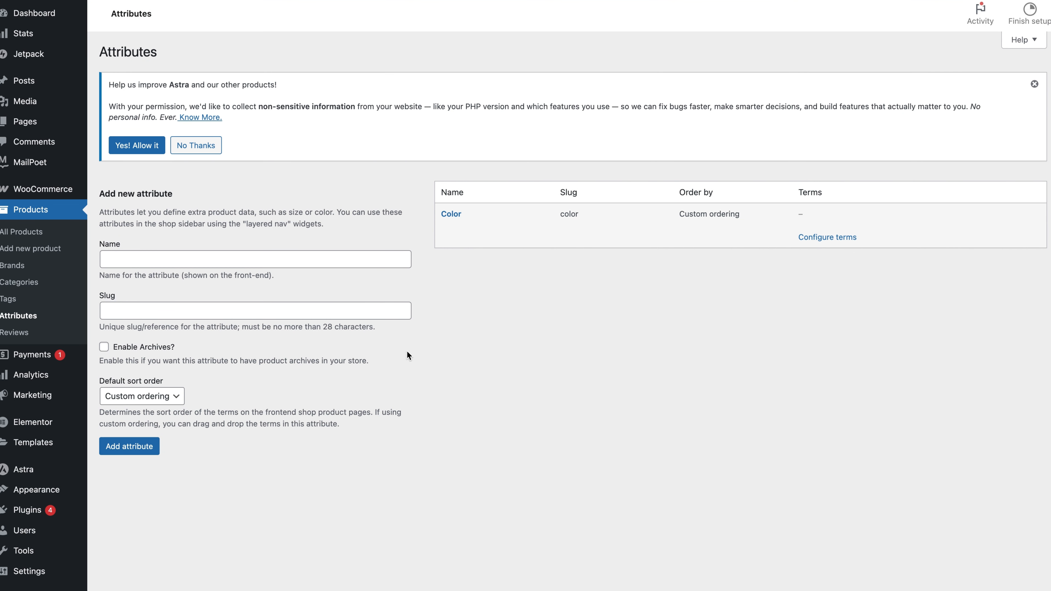
# Create a second global product attribute named "Size".
pyautogui.click(113, 284)
pyautogui.write('S')
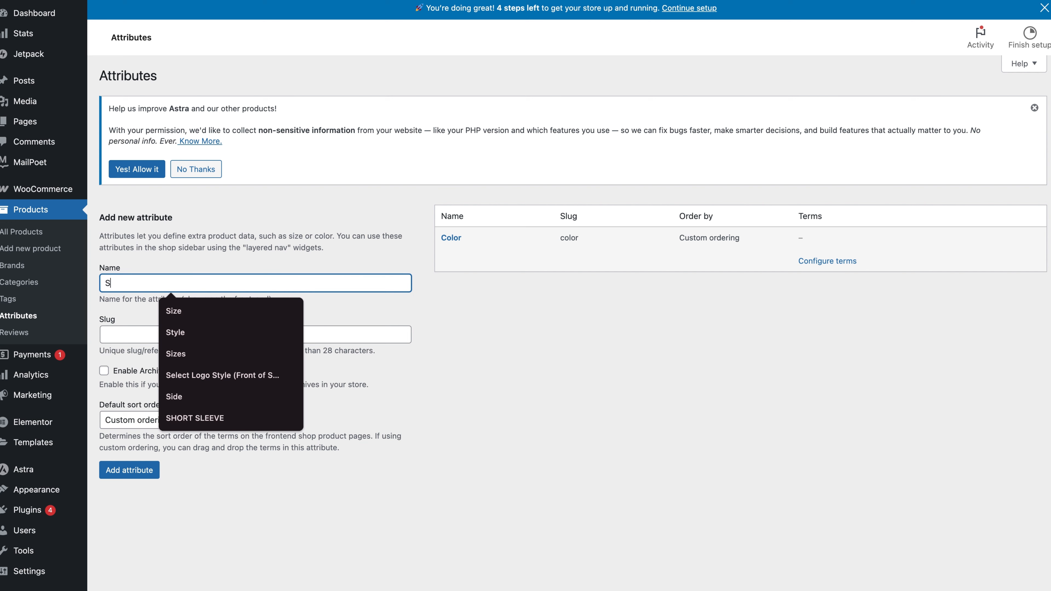
pyautogui.write('ize')
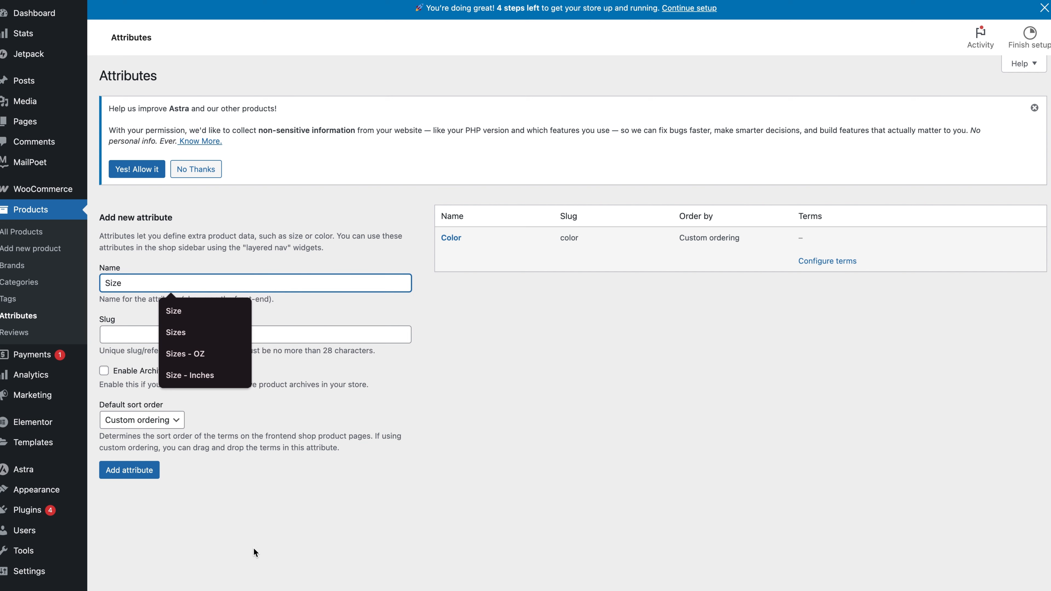
pyautogui.click(130, 471)
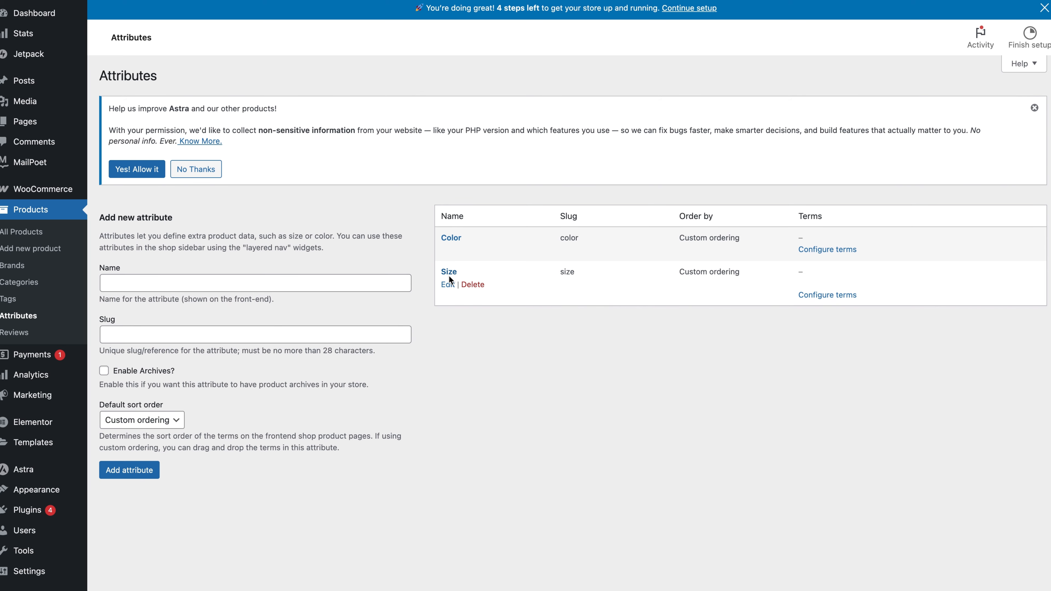
# Add the terms Black, Red and Brown to the Color attribute.
pyautogui.click(813, 250)
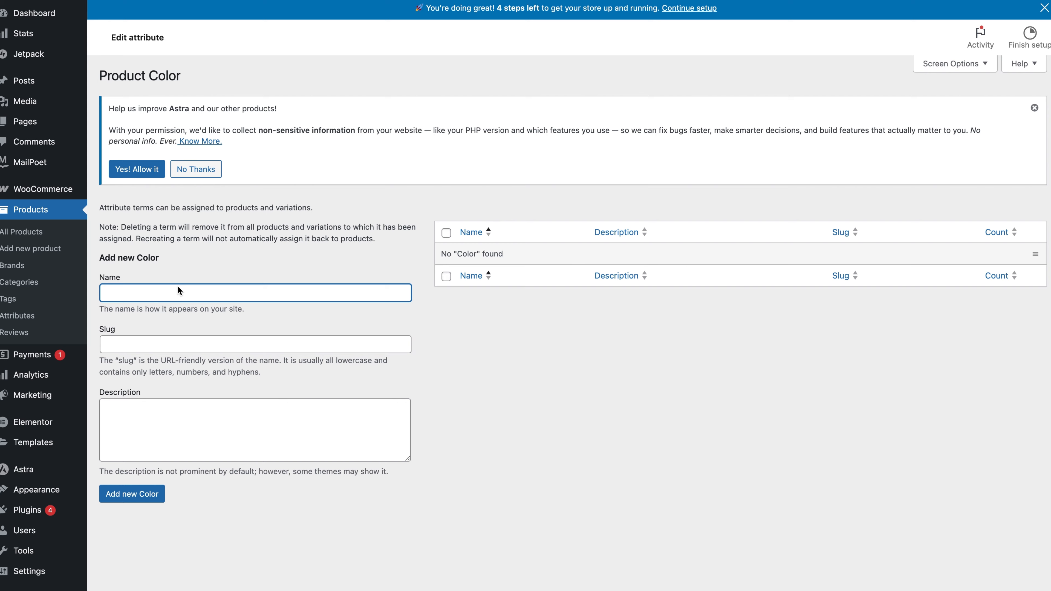
pyautogui.write('Black')
pyautogui.press('Return')
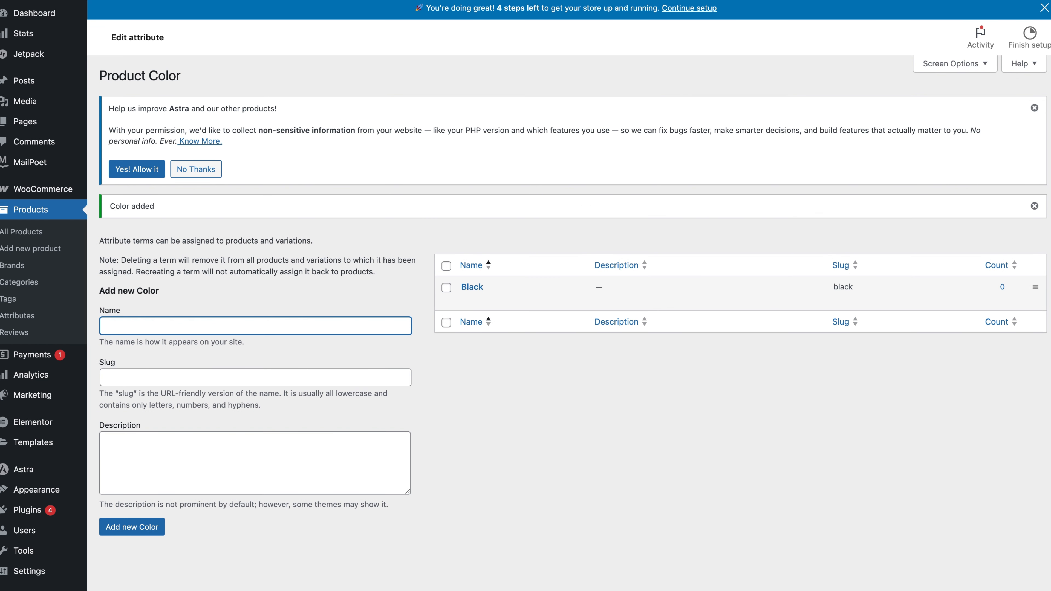
pyautogui.write('Red')
pyautogui.press('Return')
pyautogui.write('Br')
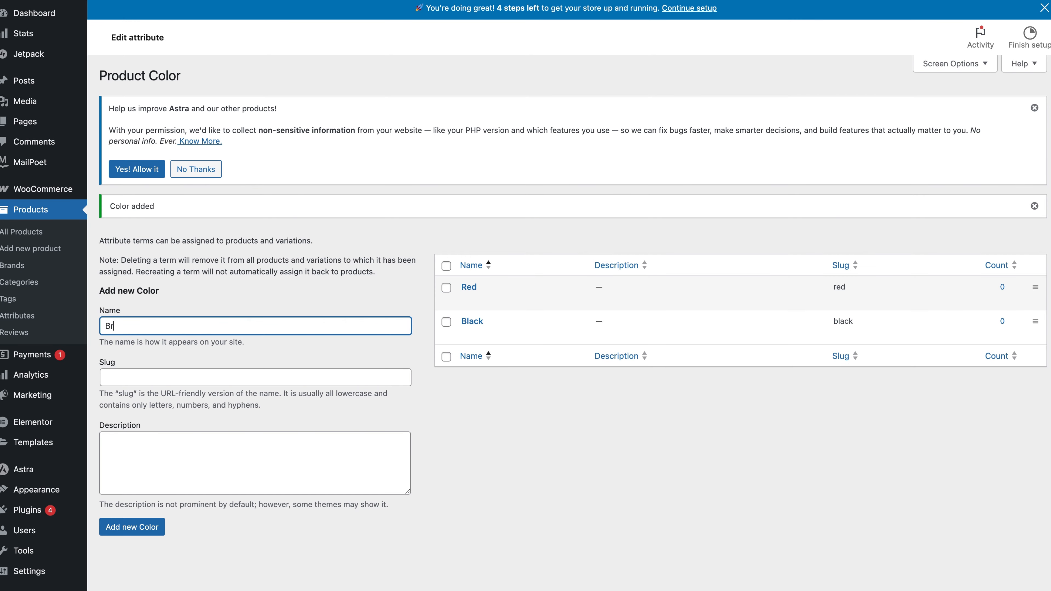
pyautogui.write('own')
pyautogui.press('Return')
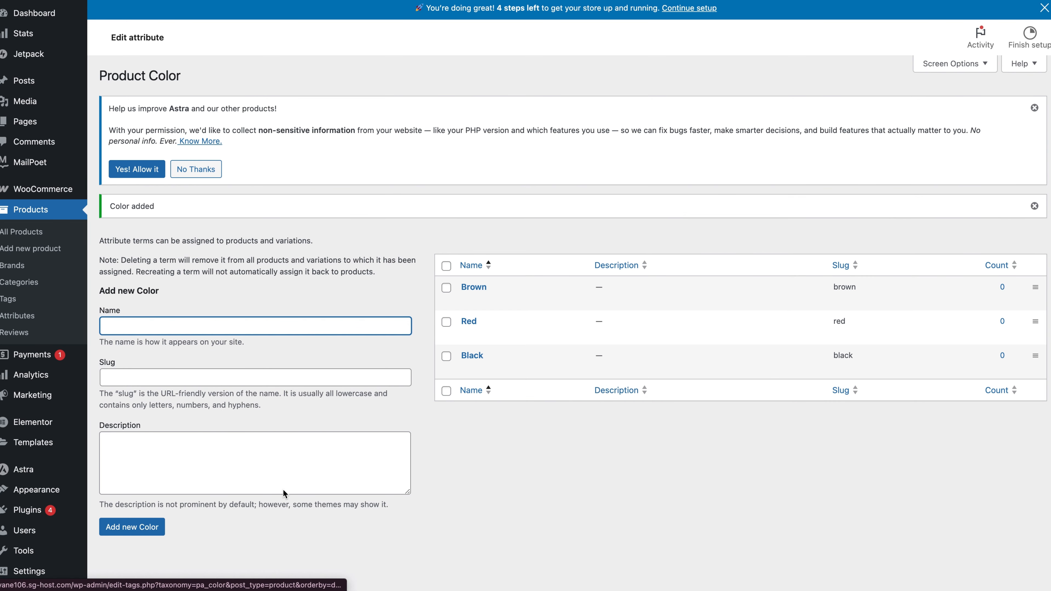
# Add the terms Small, Medium and Large to the Size attribute.
pyautogui.click(11, 317)
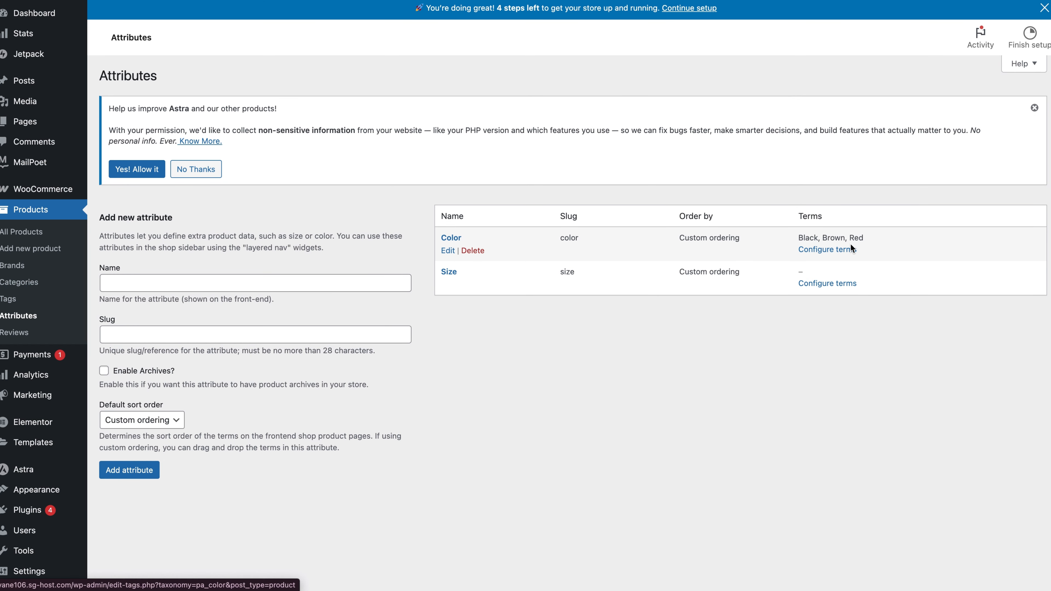
pyautogui.click(818, 285)
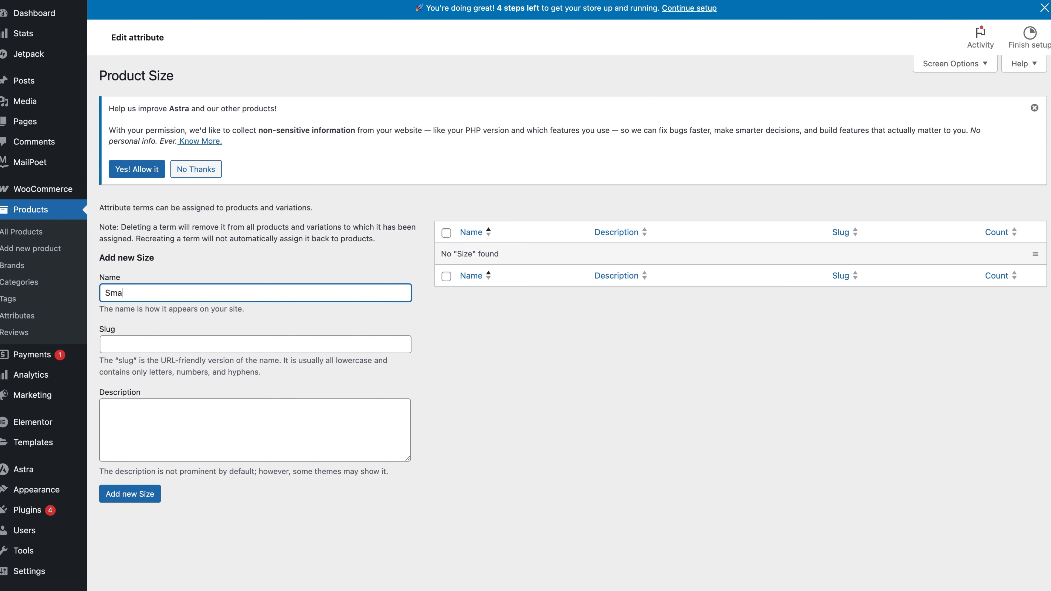
pyautogui.press('Return')
pyautogui.write('Medium')
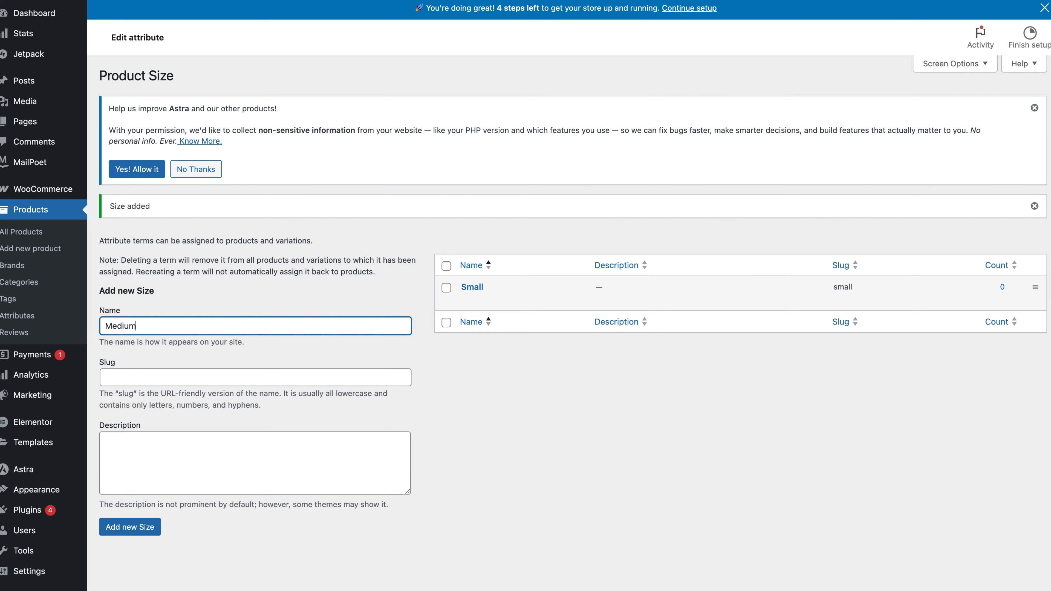
pyautogui.press('Return')
pyautogui.write('L')
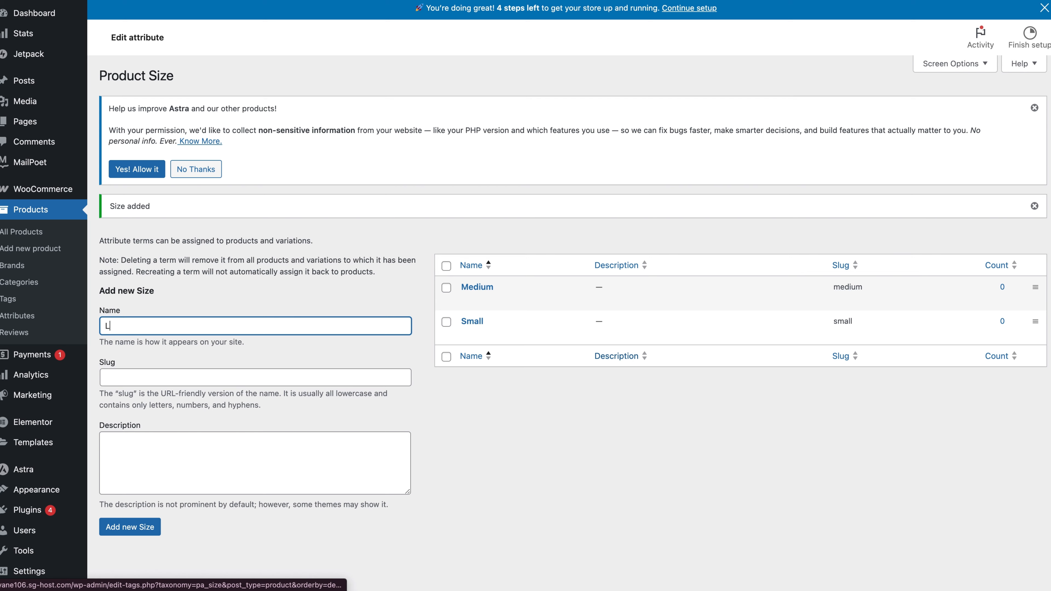
pyautogui.write('arge')
pyautogui.press('Return')
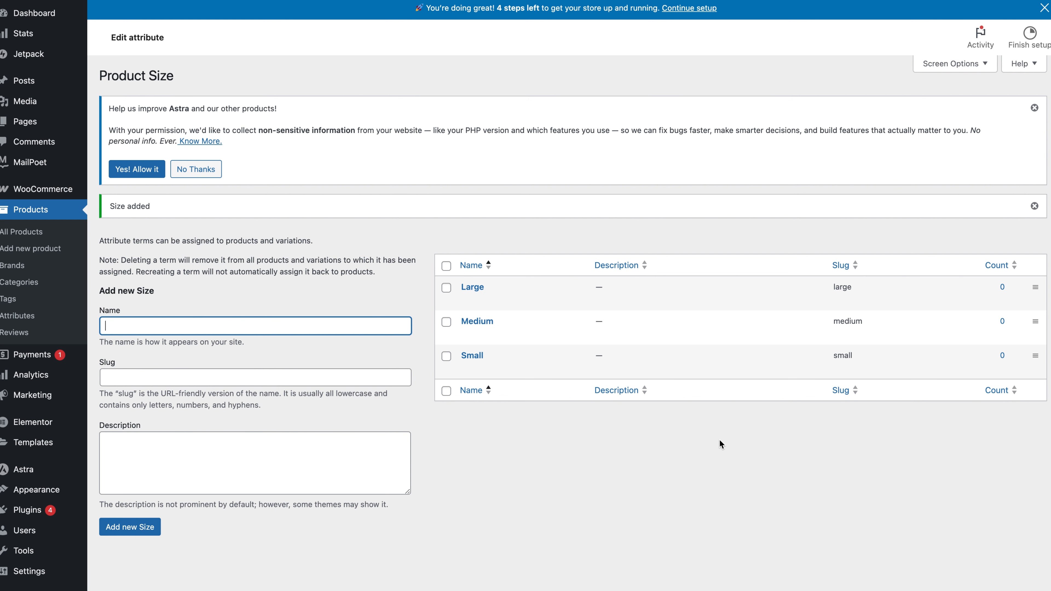
# Reorder the Size terms so they run Small, Medium, Large.
pyautogui.click(1033, 356)
pyautogui.moveTo(1032, 358); pyautogui.dragTo(1022, 283)
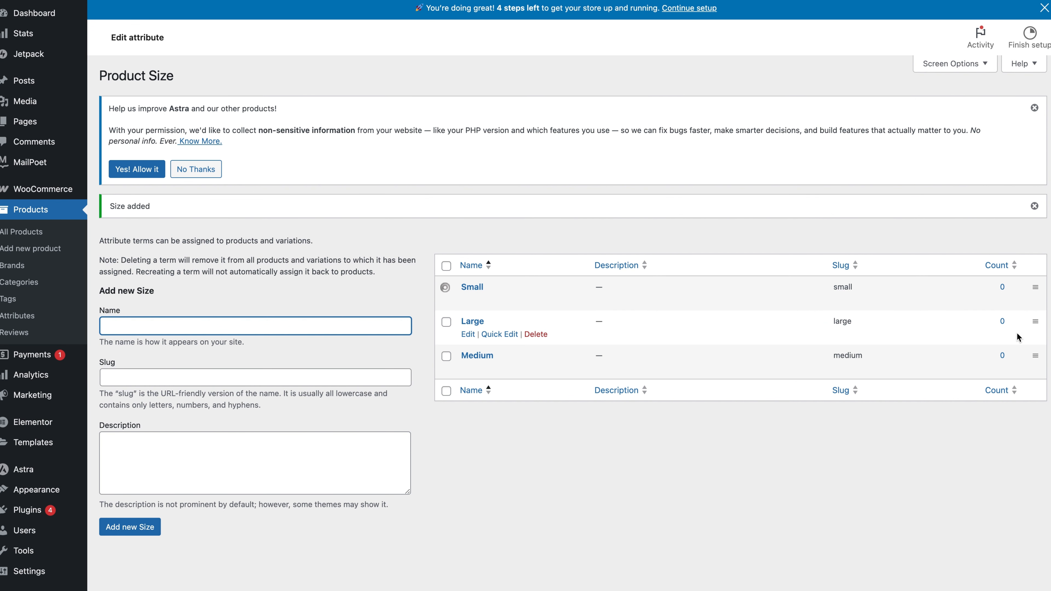
pyautogui.moveTo(1033, 358); pyautogui.dragTo(1033, 321)
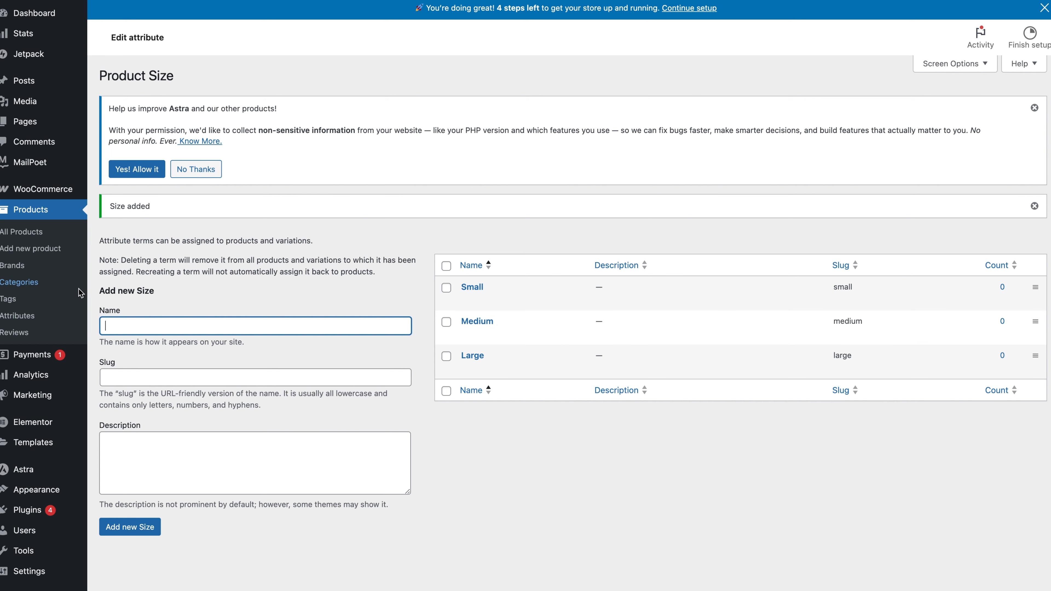
# Start a new product and name it with the Legendary Whitetails long sleeve T-shirt title copied from the Amazon listing, including the store line.
pyautogui.click(31, 284)
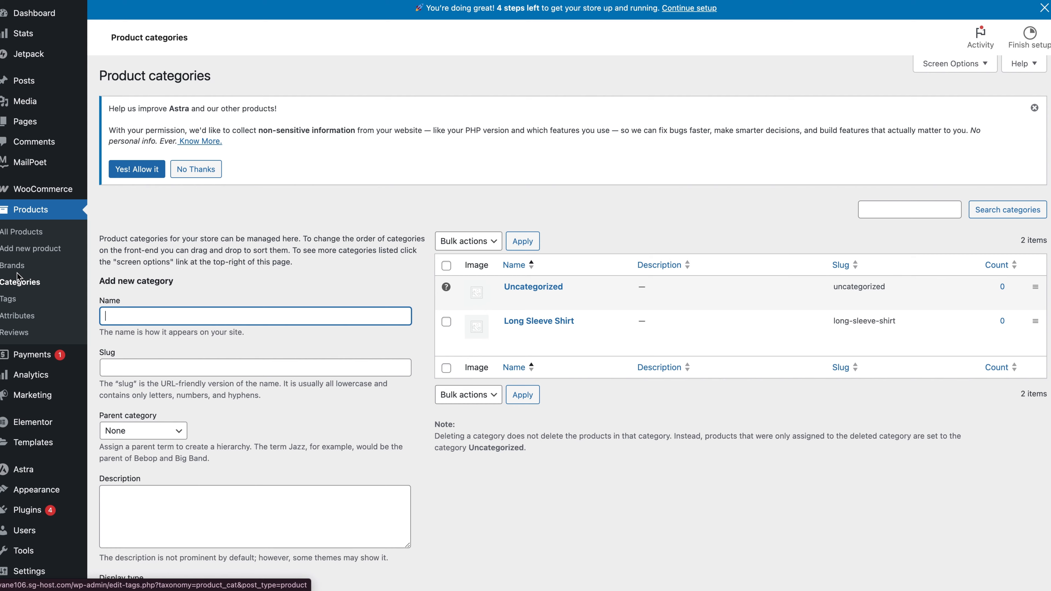
pyautogui.click(18, 250)
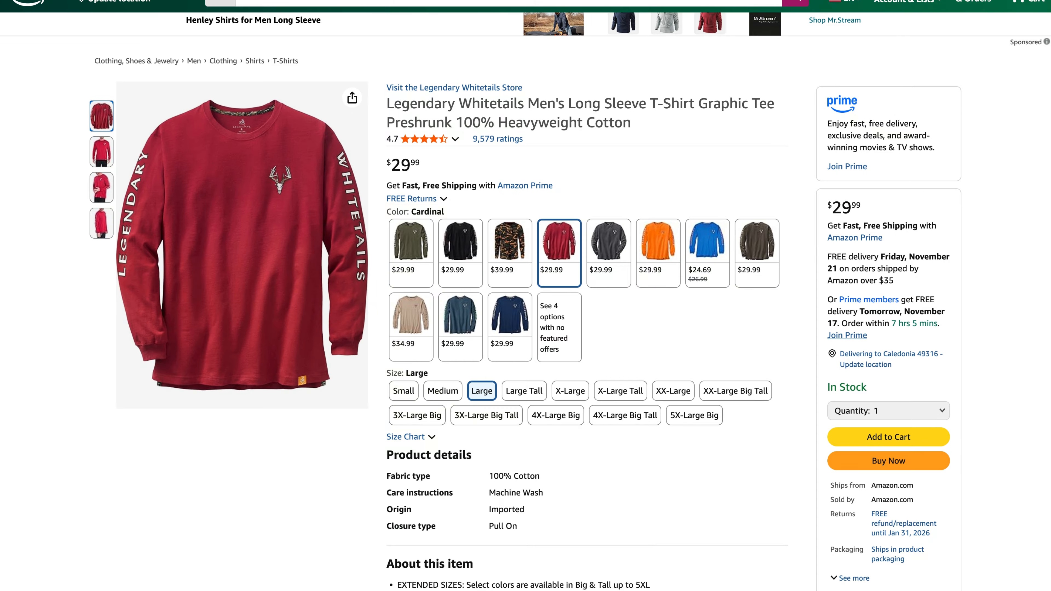
pyautogui.click(376, 101)
pyautogui.moveTo(376, 101); pyautogui.dragTo(661, 130)
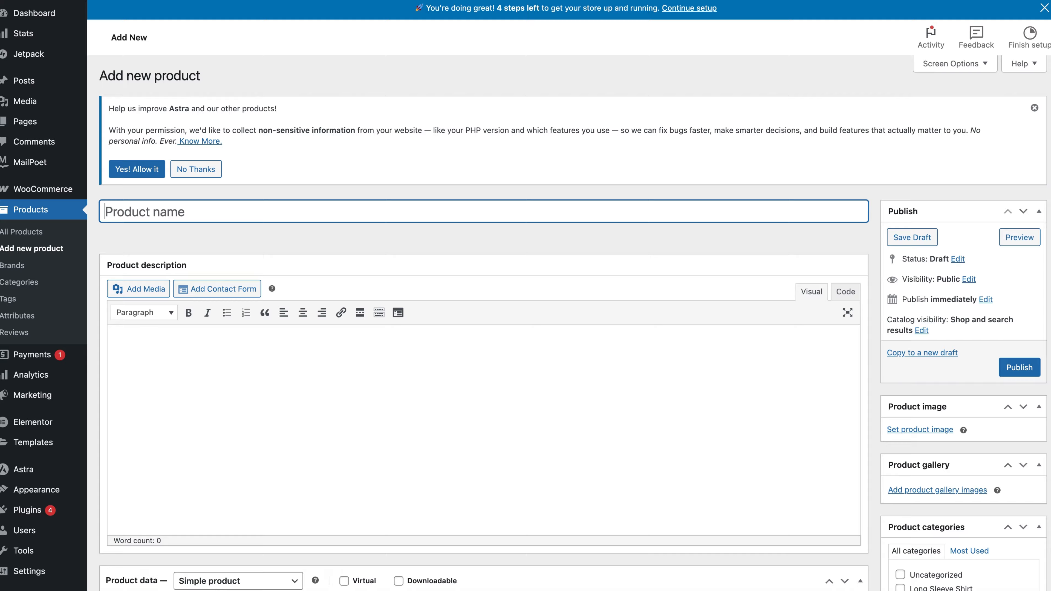
pyautogui.write("Visit the Legendary Whitetails Store Legendary Whitetails Men's Long Sleeve T-Shirt Graphic Tee Preshrunk 100% Heavyweight Cotton")
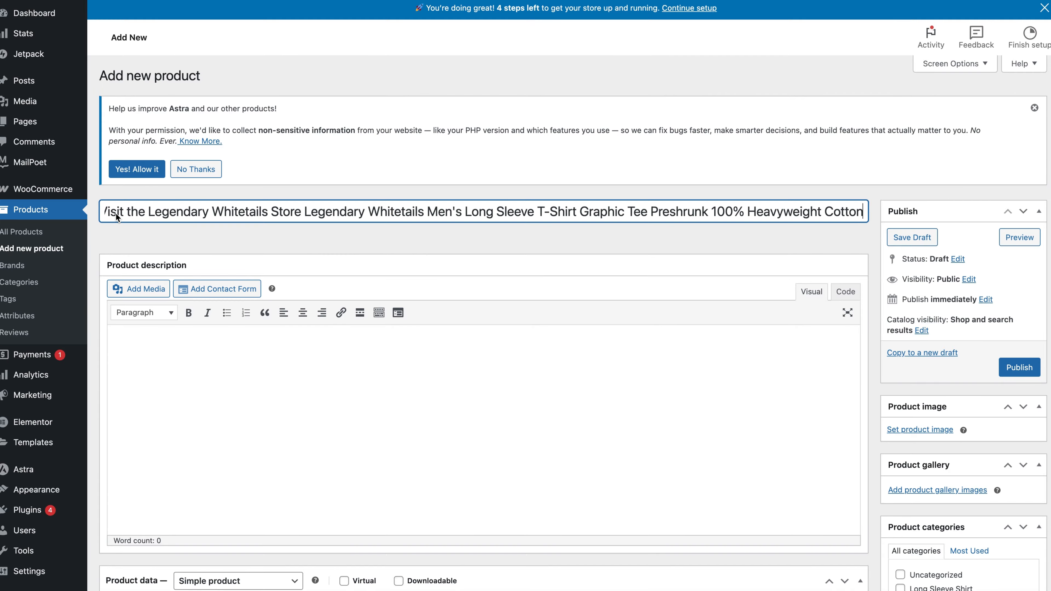
# Copy the full "About this item" section from the Amazon listing into the product description.
pyautogui.click(194, 373)
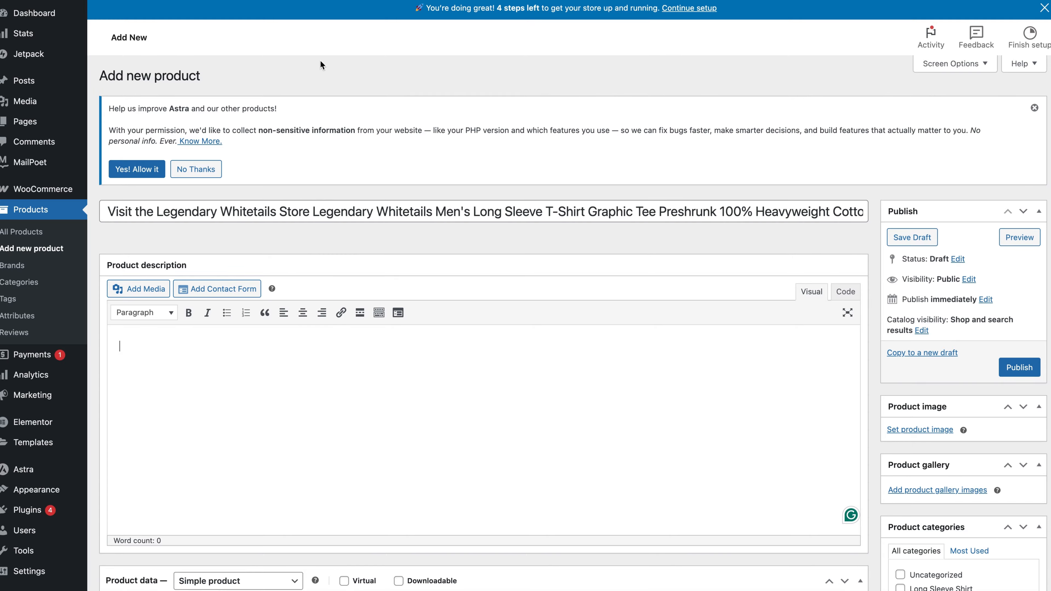
pyautogui.press('super+Tab')
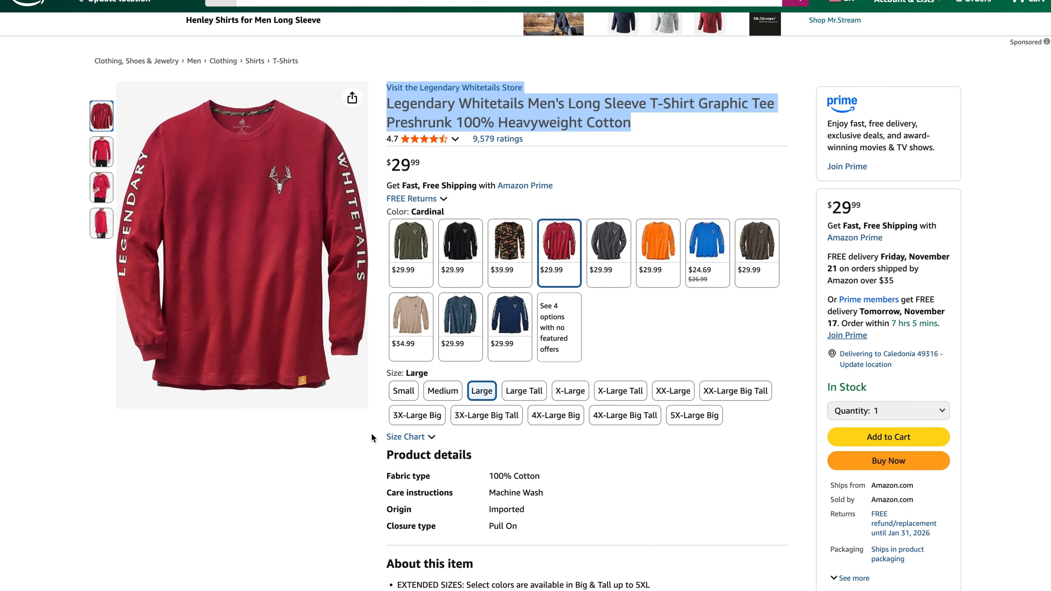
pyautogui.scroll(-5, 372, 437)
pyautogui.scroll(-1, 372, 437)
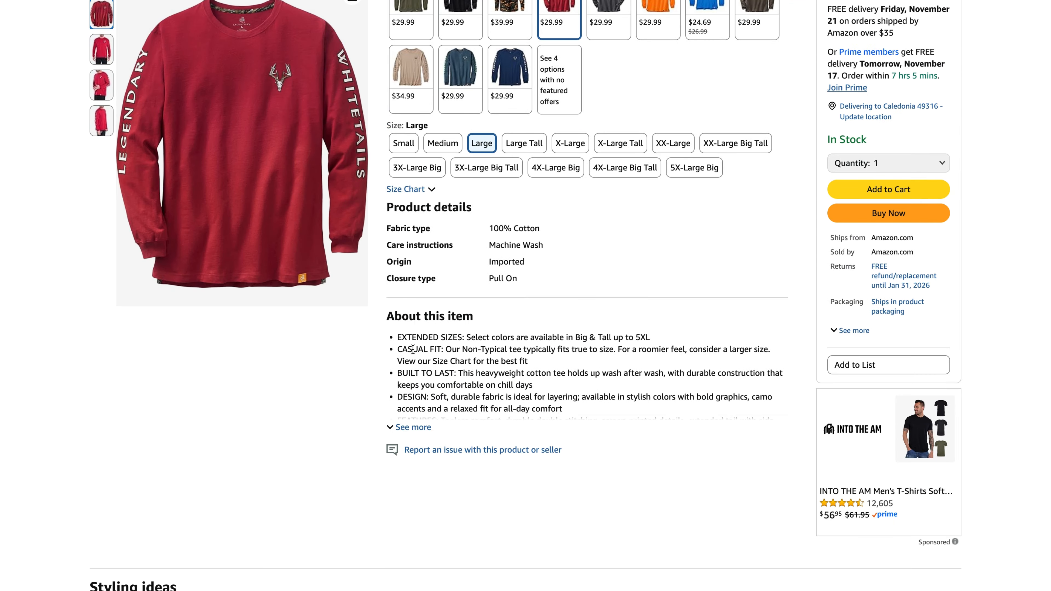
pyautogui.click(403, 427)
pyautogui.moveTo(384, 316); pyautogui.dragTo(597, 436)
pyautogui.press('super+c')
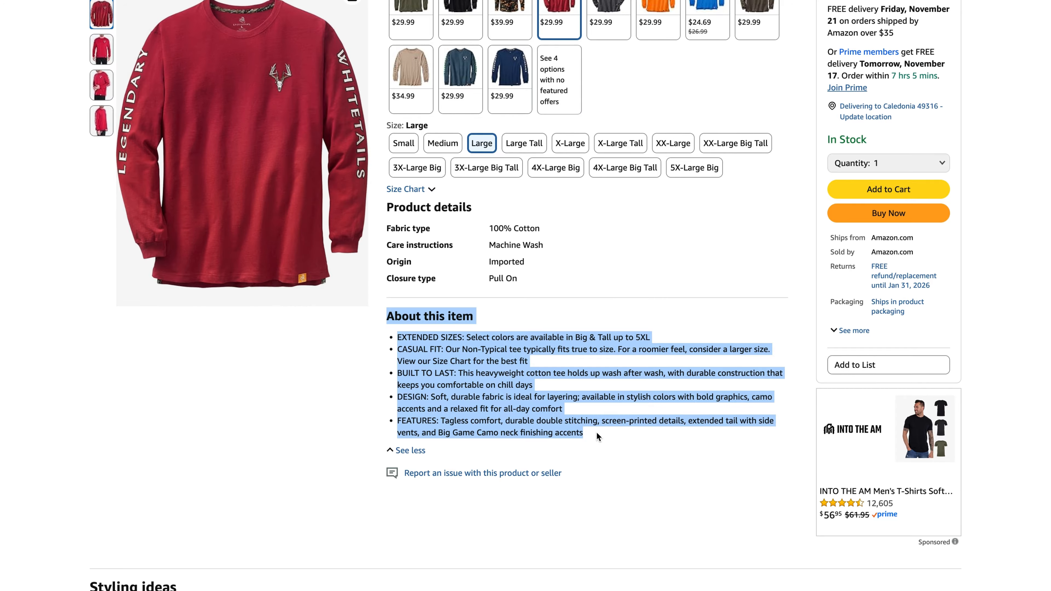
pyautogui.click(248, 2)
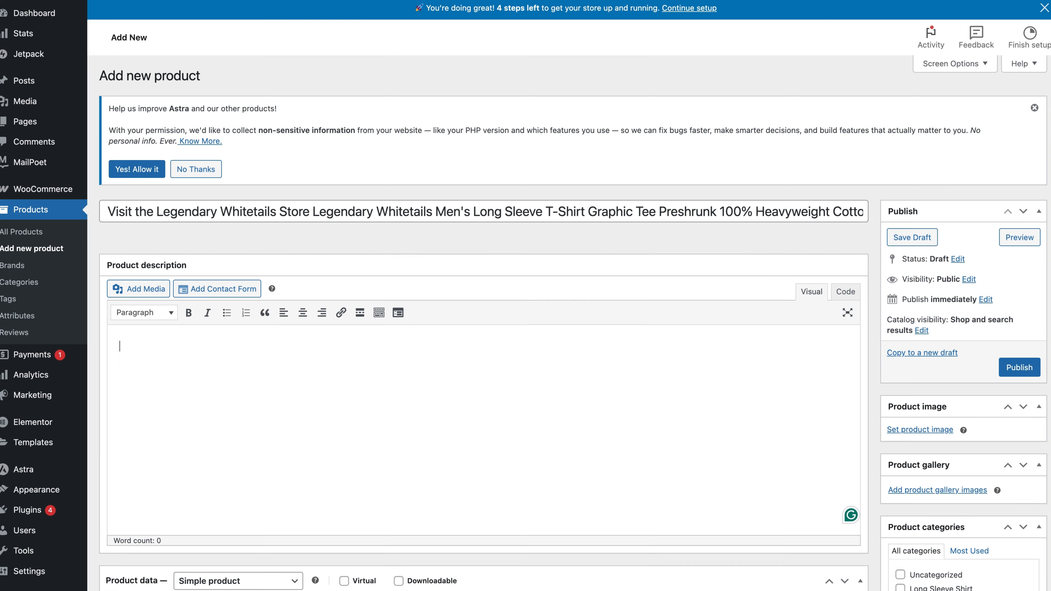
pyautogui.click(142, 363)
pyautogui.press('super+v')
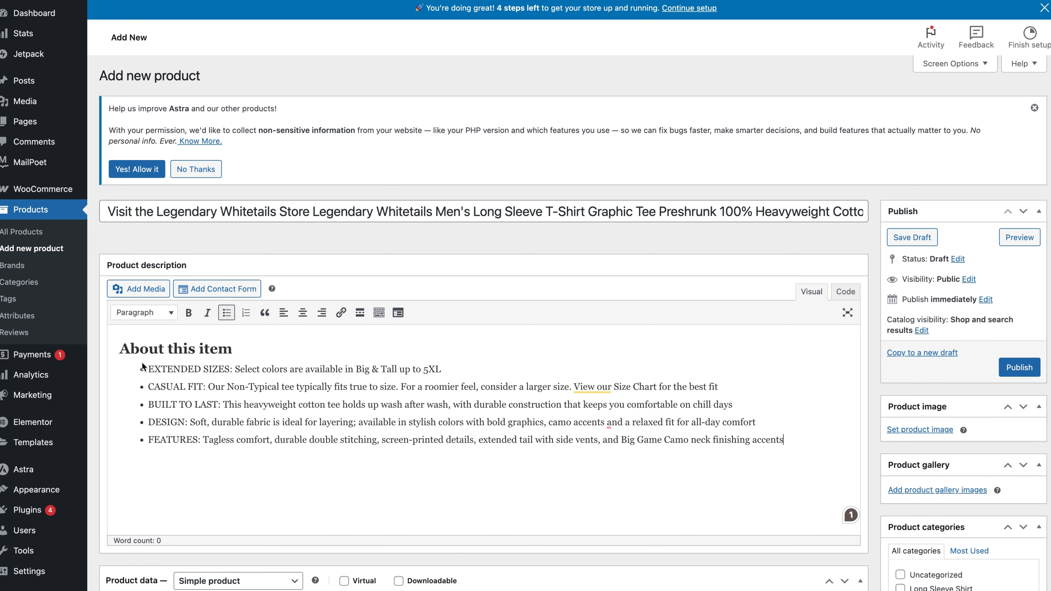
# Copy the "Product details" section from the Amazon listing into the product short description.
pyautogui.scroll(-5, 297, 483)
pyautogui.scroll(-10, 296, 484)
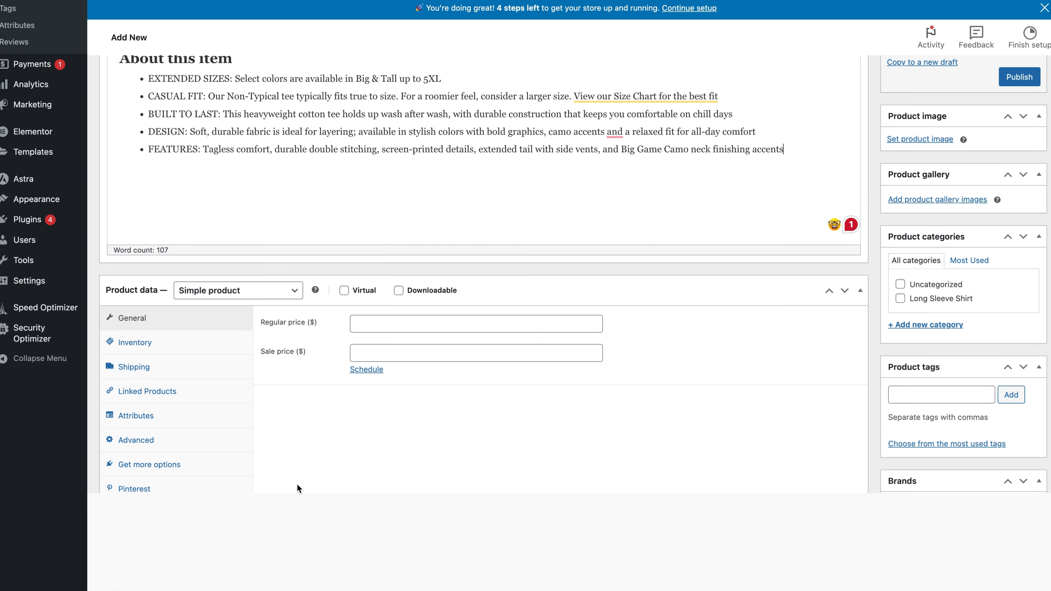
pyautogui.scroll(-1, 296, 483)
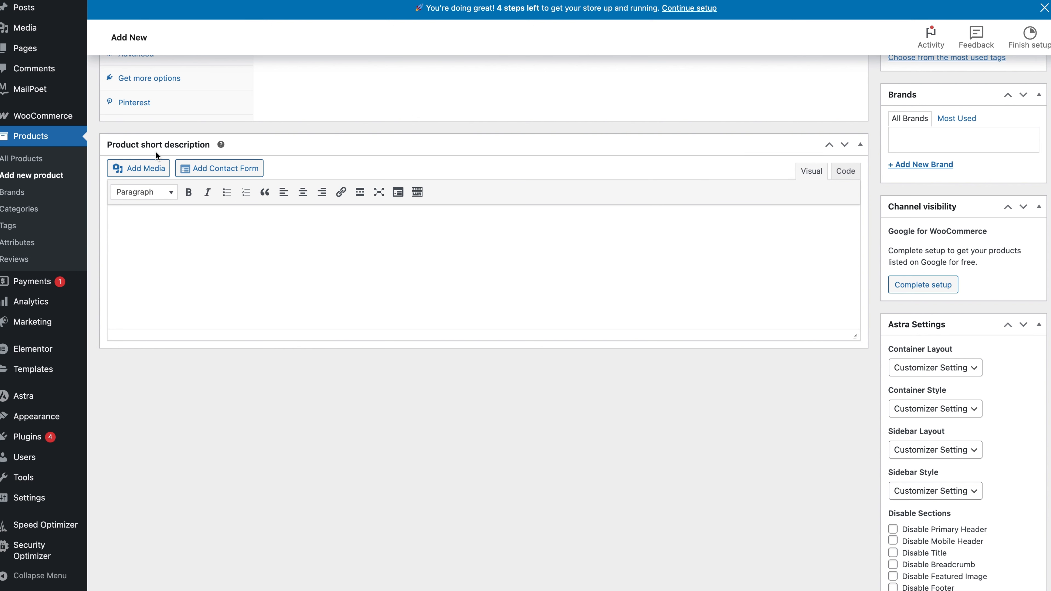
pyautogui.hotkey('ctrl', 'shift', 'Tab')
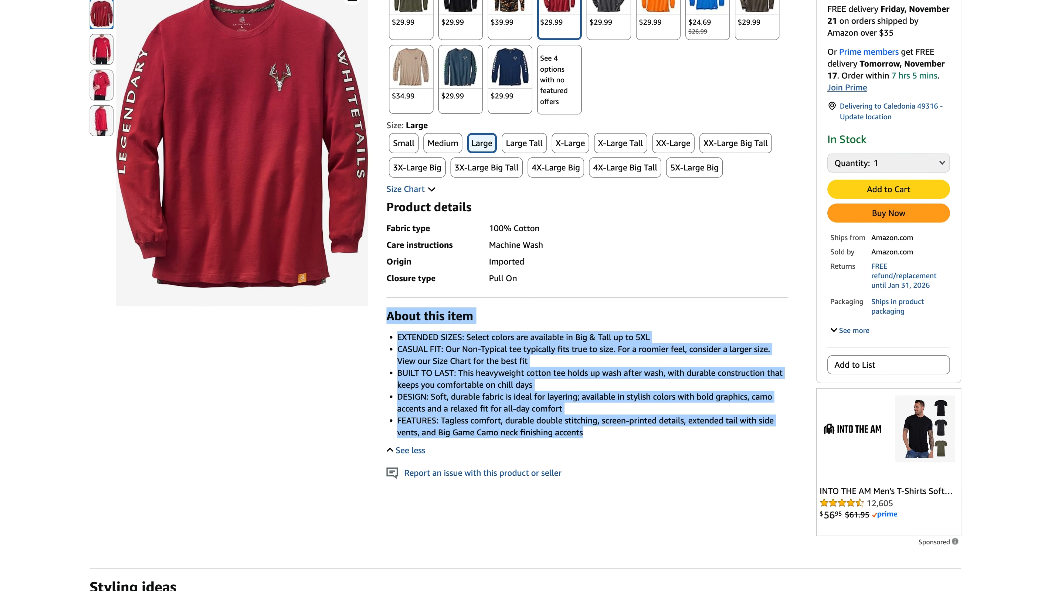
pyautogui.click(621, 270)
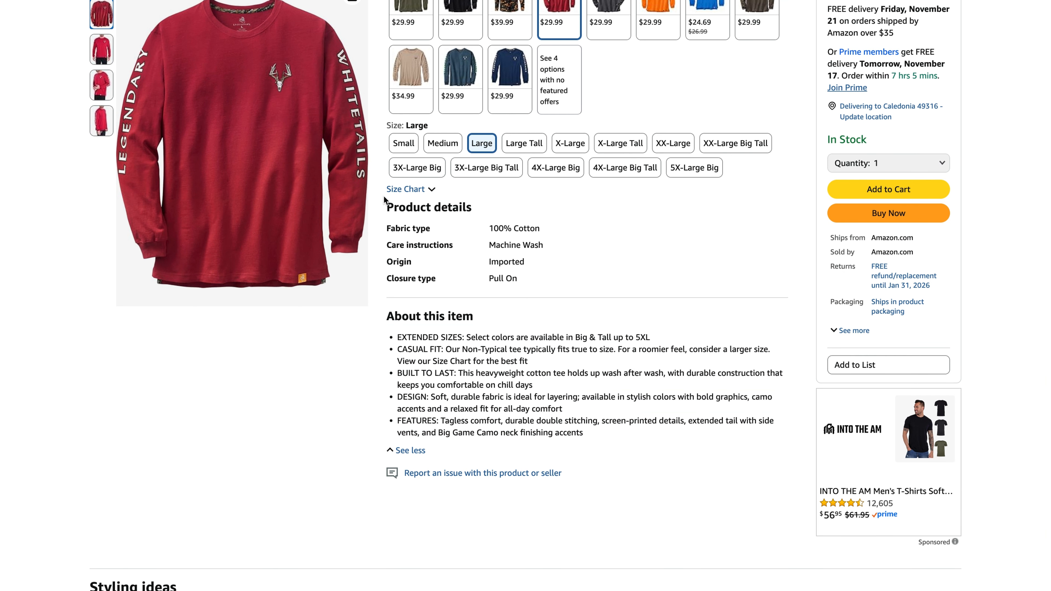
pyautogui.moveTo(383, 209); pyautogui.dragTo(529, 281)
pyautogui.hotkey('ctrl', 'c')
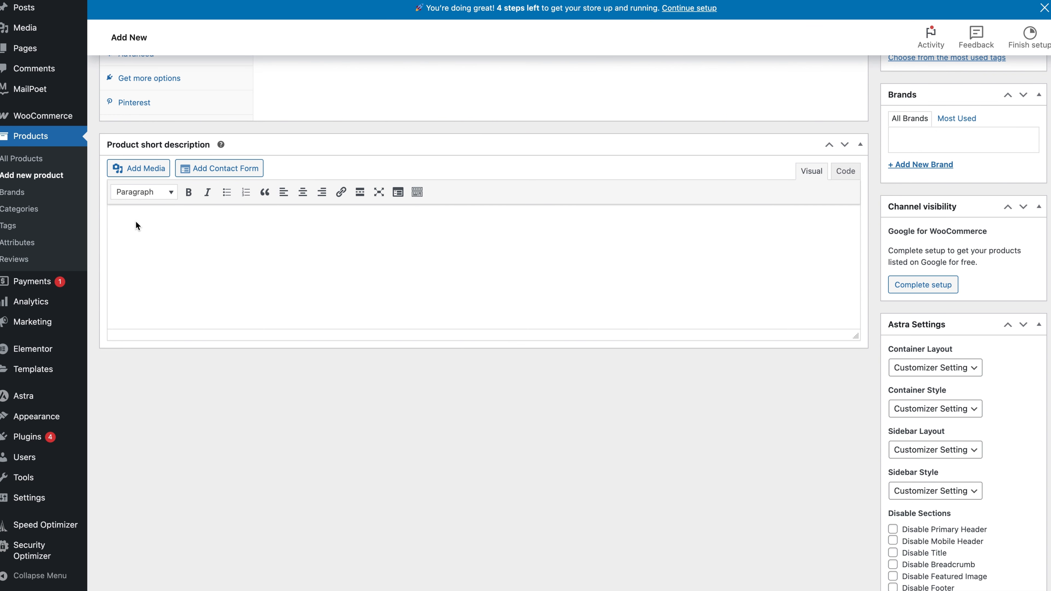
pyautogui.click(136, 226)
pyautogui.hotkey('ctrl', 'v')
# Change the product type to Variable product and dismiss the tip about adding attributes.
pyautogui.scroll(10, 274, 260)
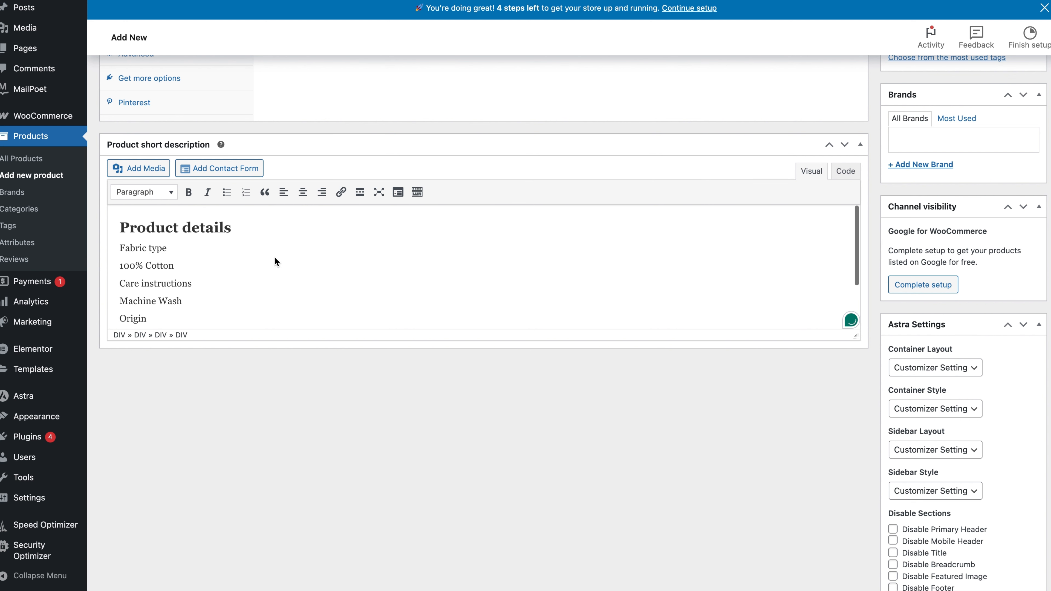
pyautogui.scroll(3, 275, 261)
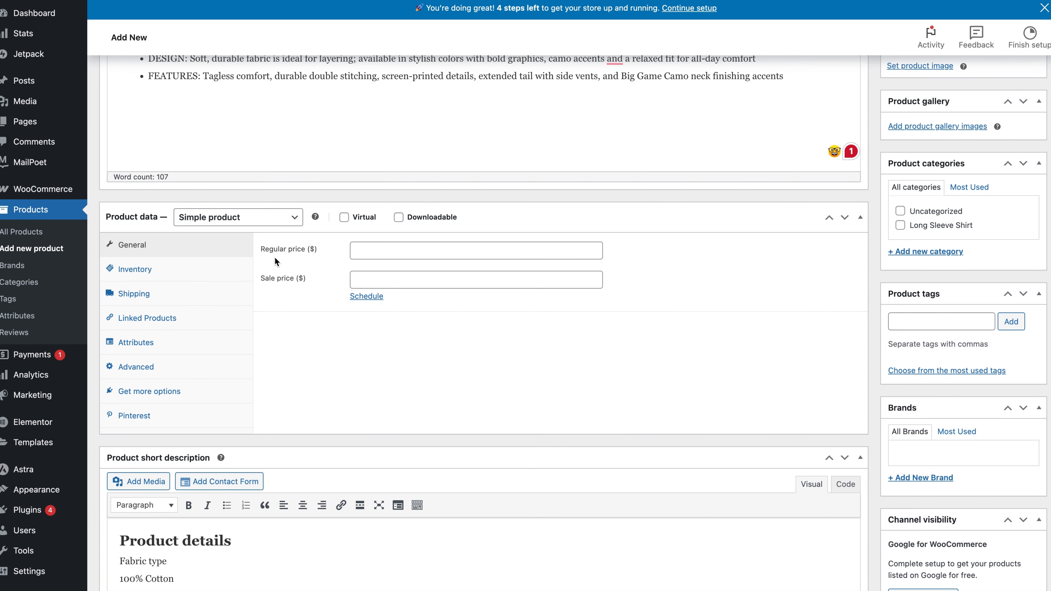
pyautogui.click(269, 219)
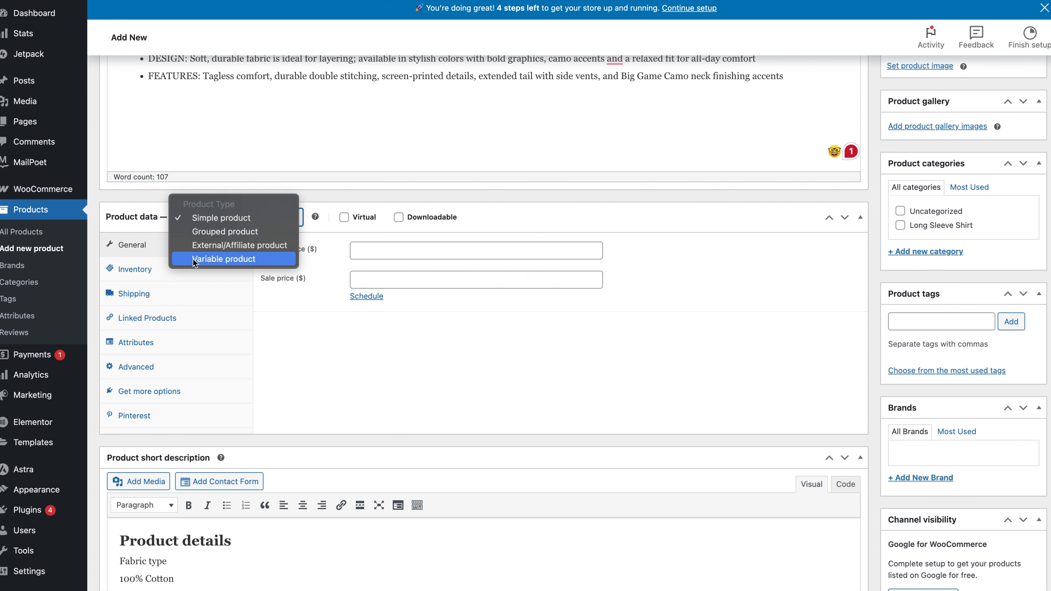
pyautogui.click(224, 259)
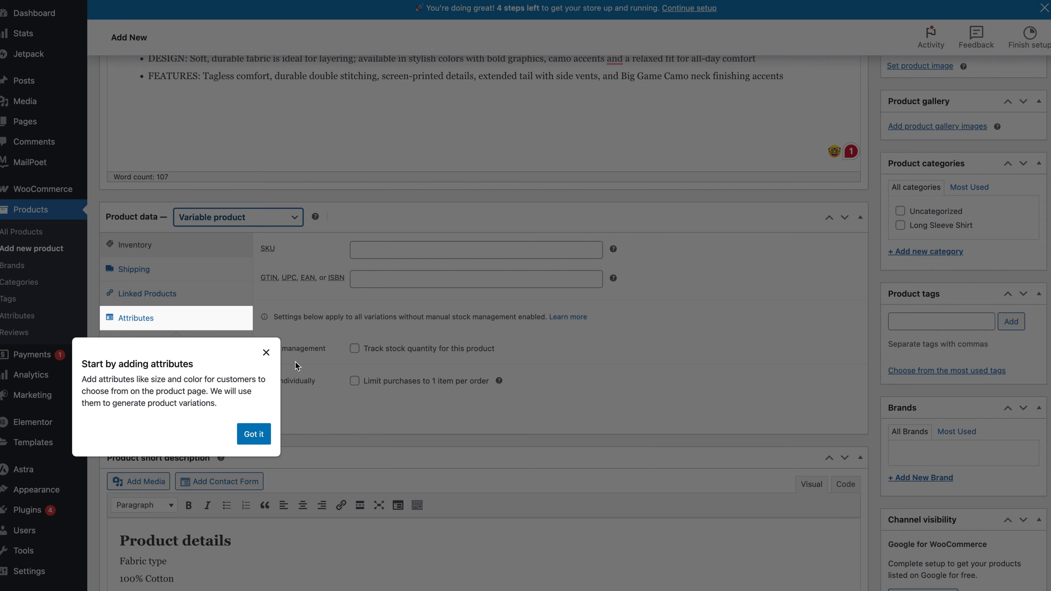
pyautogui.click(266, 352)
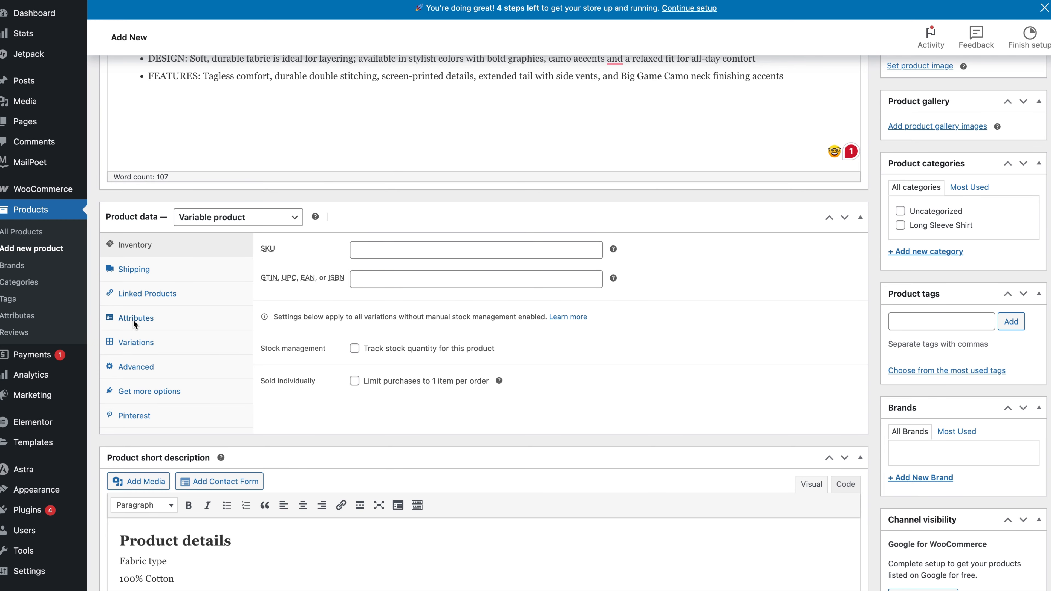
# Add the existing Color and Size attributes to the variable product.
pyautogui.click(154, 318)
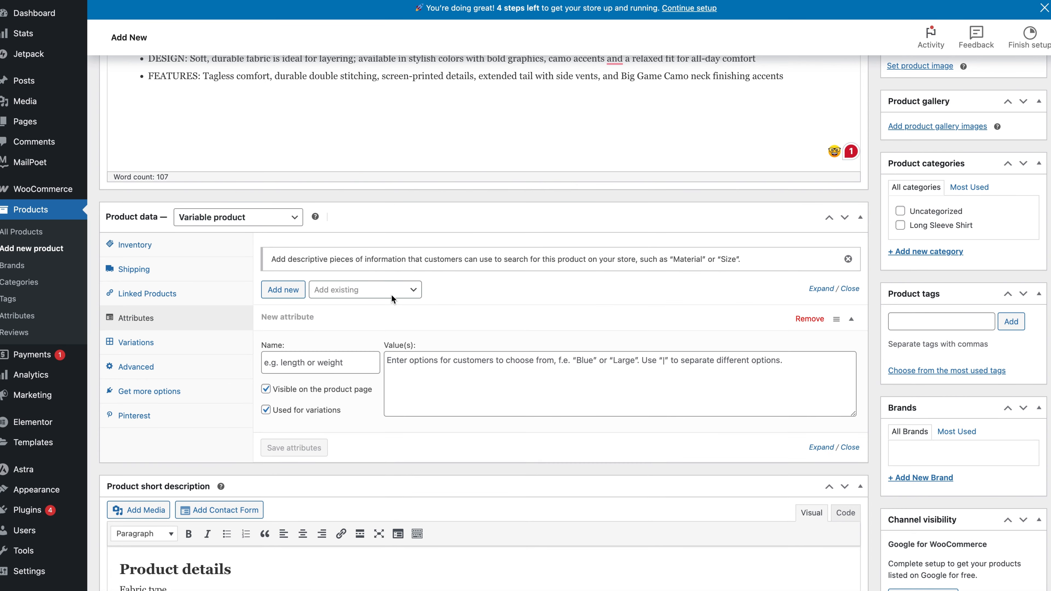
pyautogui.click(391, 290)
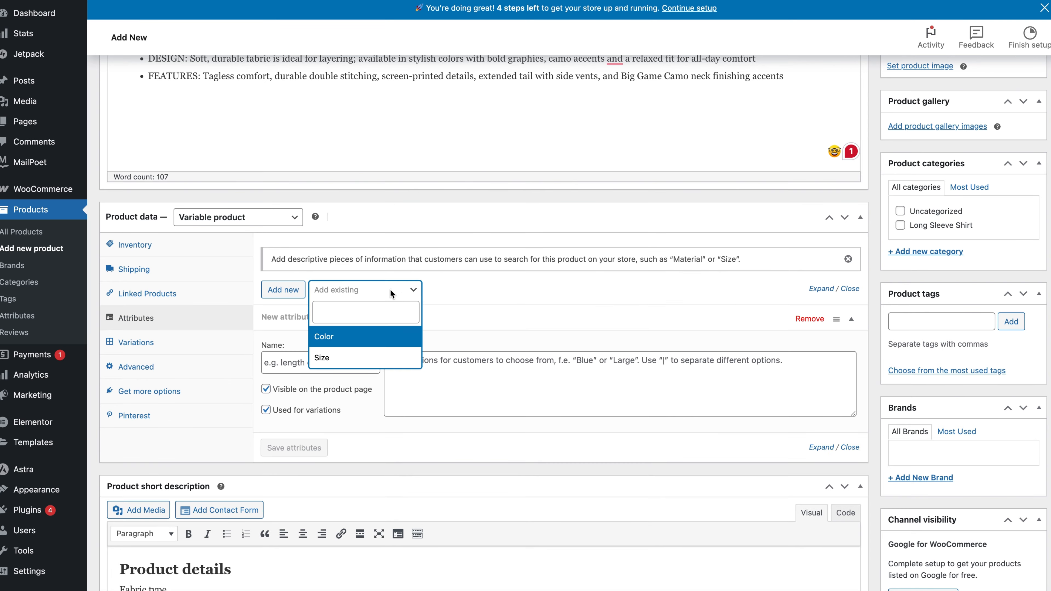
pyautogui.click(340, 336)
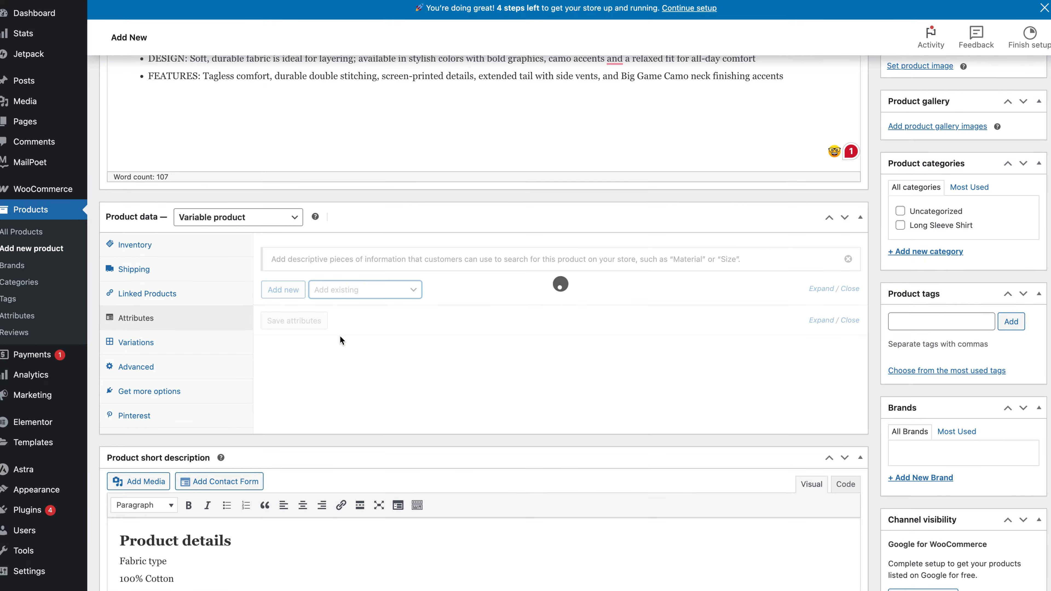
pyautogui.click(376, 292)
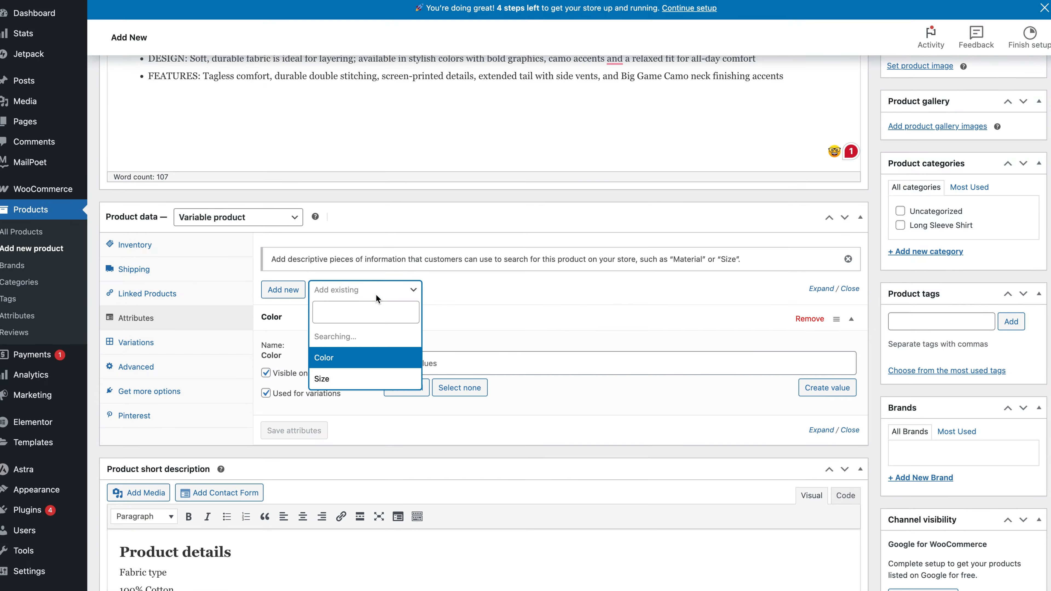
pyautogui.click(334, 359)
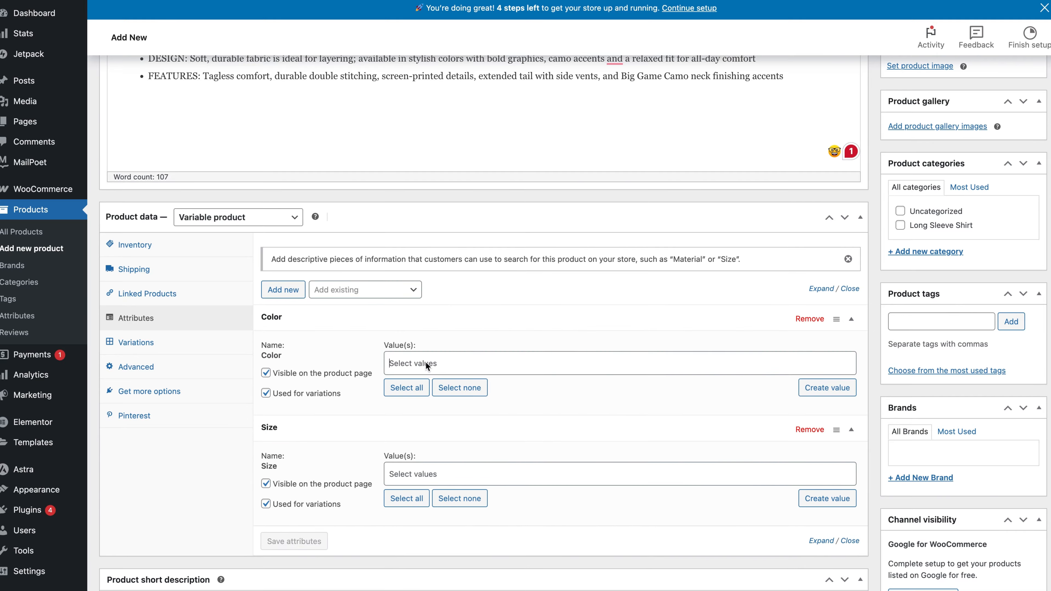
# Select the values Black, Brown and Red for the product's Color attribute.
pyautogui.click(426, 362)
pyautogui.click(419, 385)
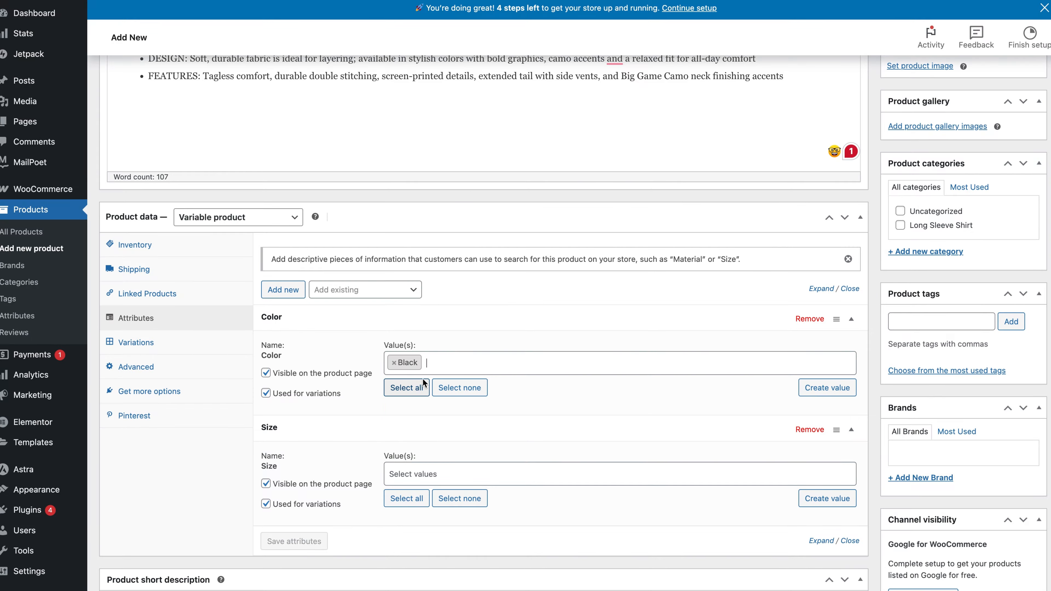
pyautogui.click(442, 364)
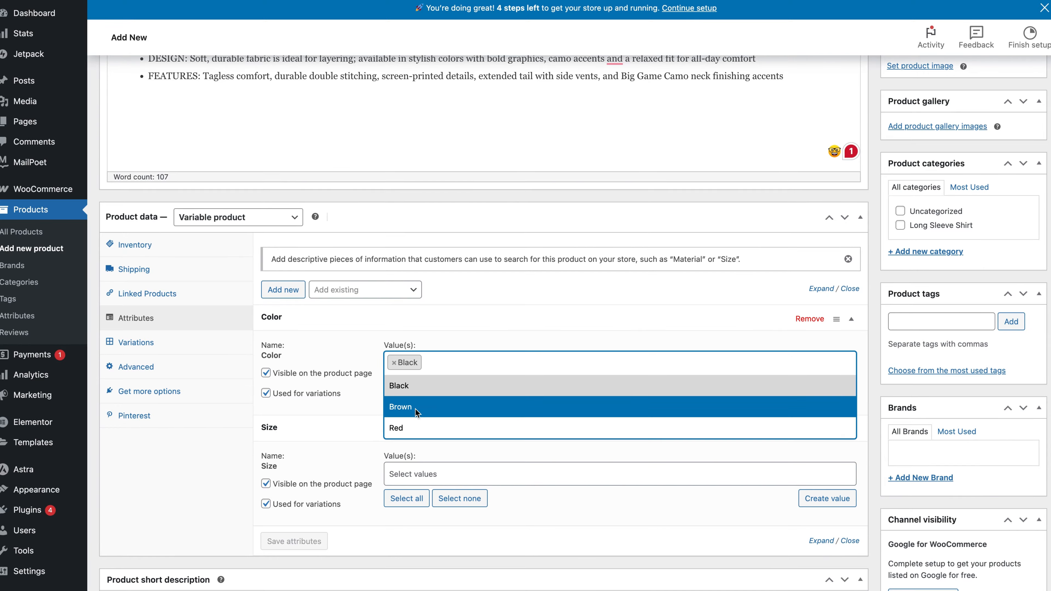
pyautogui.click(417, 406)
pyautogui.click(495, 365)
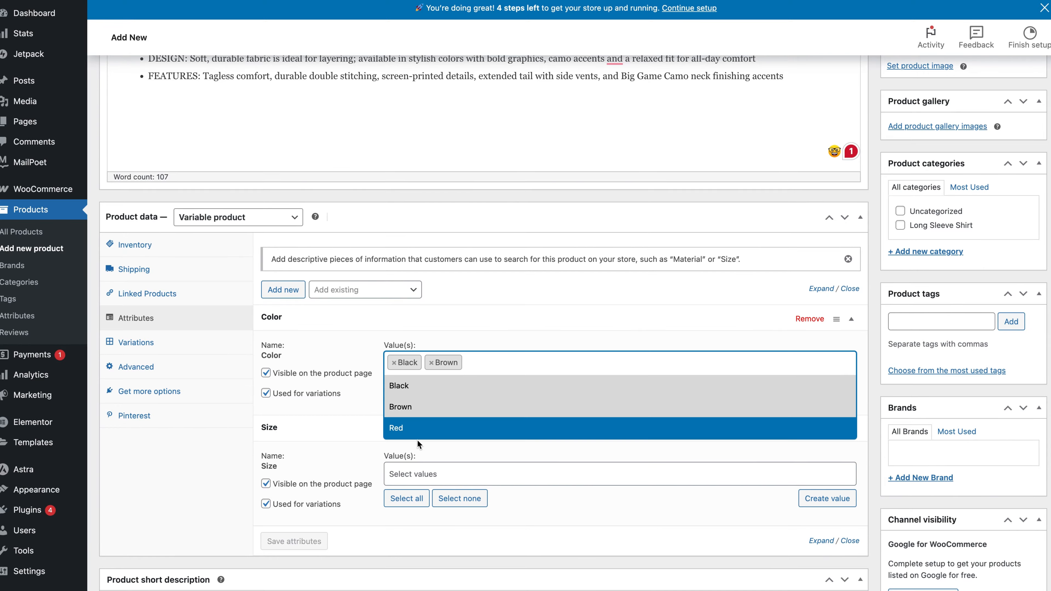
pyautogui.click(408, 430)
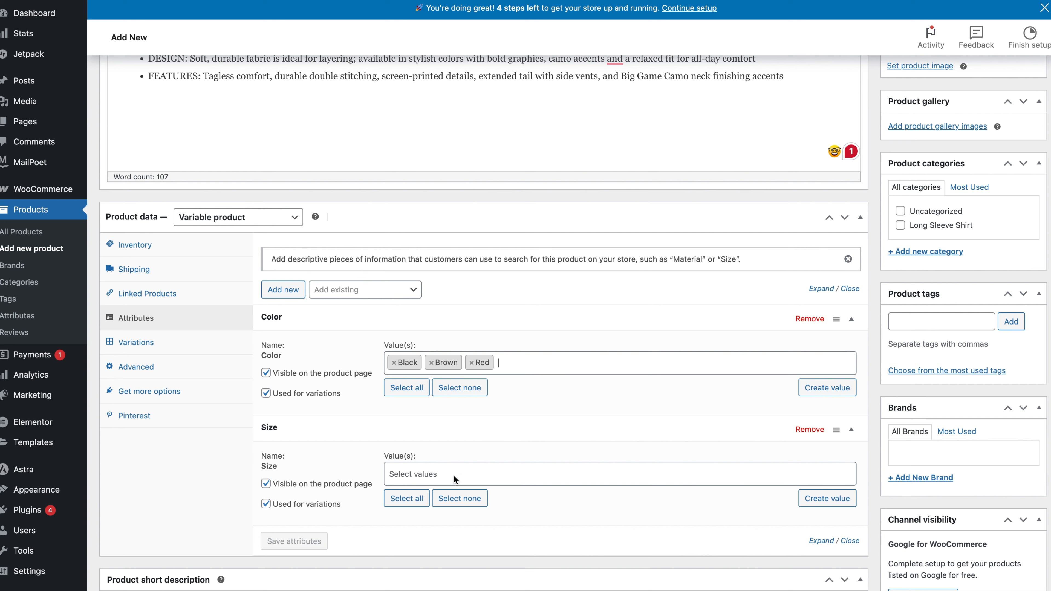
# Select the values Small, Medium and Large for the product's Size attribute.
pyautogui.click(434, 473)
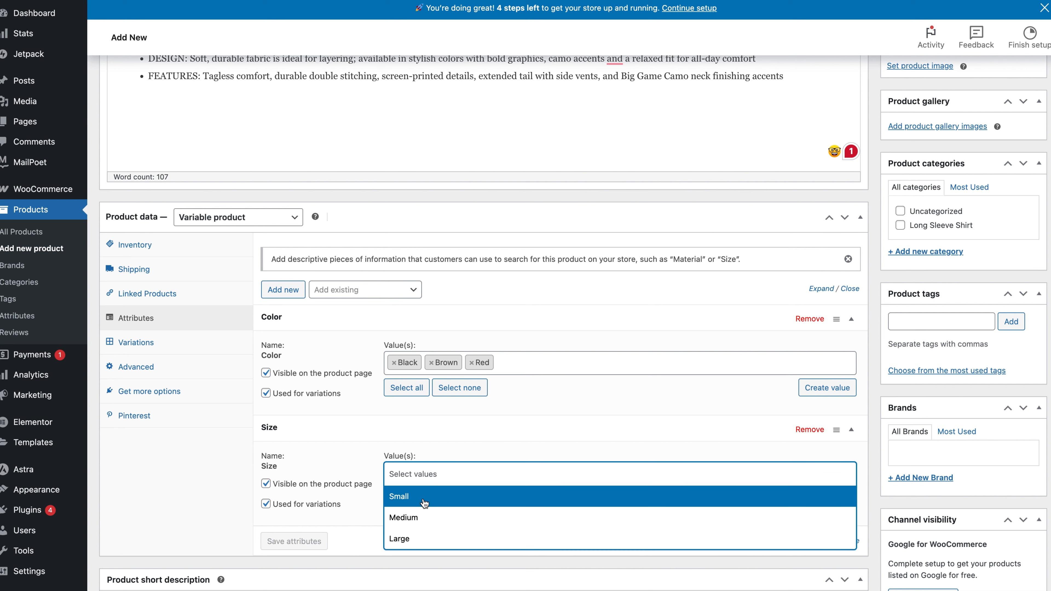
pyautogui.click(424, 497)
pyautogui.click(441, 476)
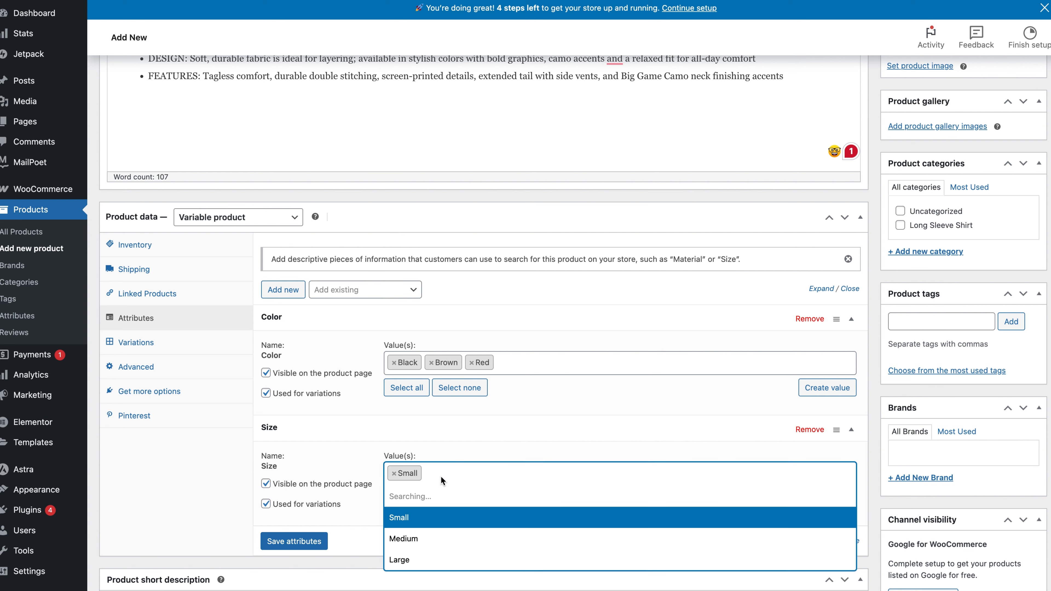
pyautogui.click(422, 518)
pyautogui.click(490, 475)
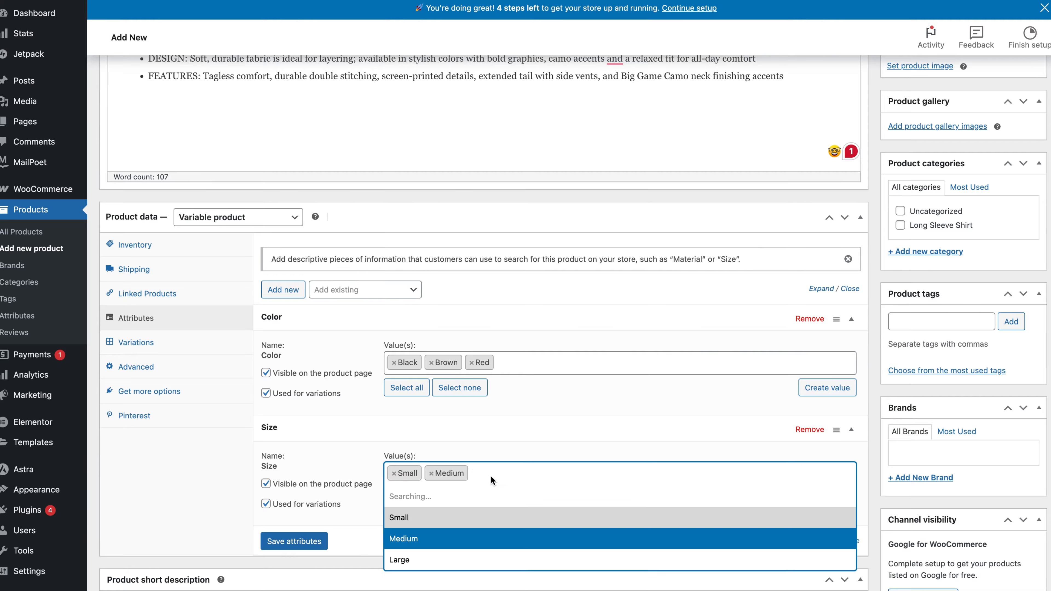
pyautogui.click(413, 539)
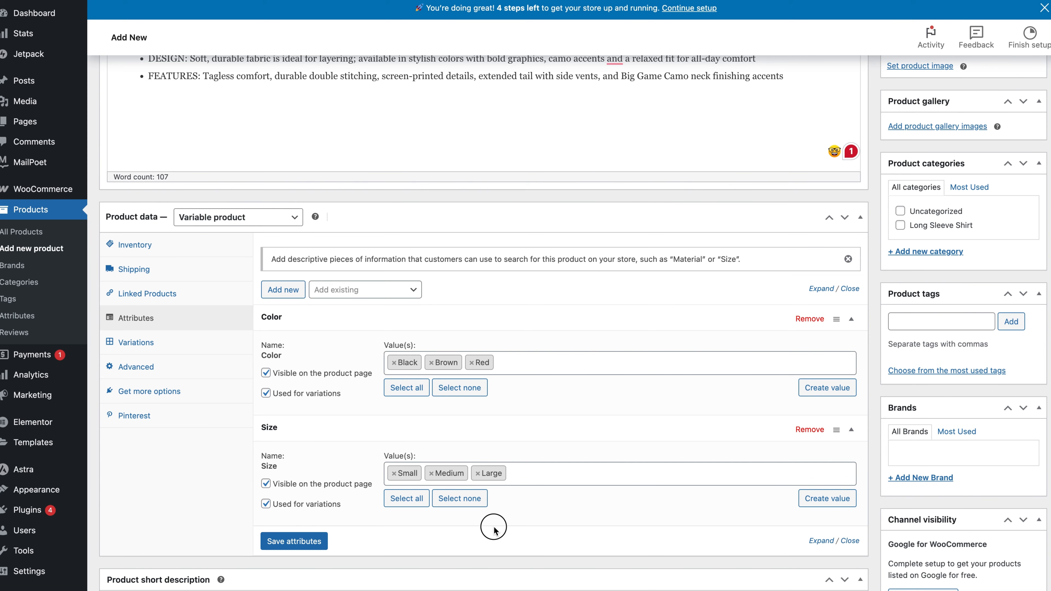
pyautogui.scroll(-3, 494, 527)
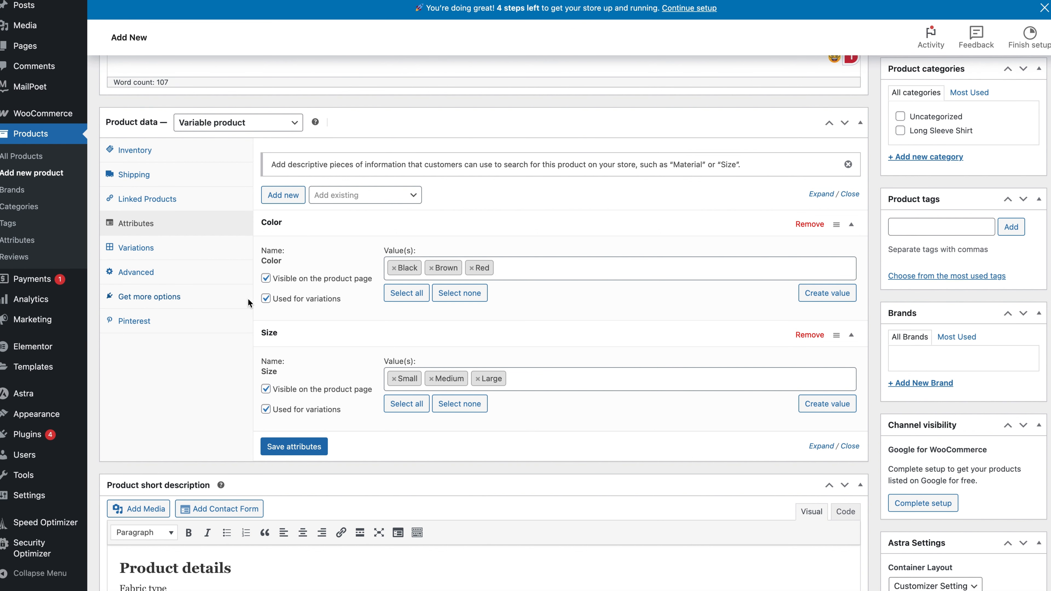
# Save the Color and Size attributes and generate variations for all of their combinations.
pyautogui.click(284, 449)
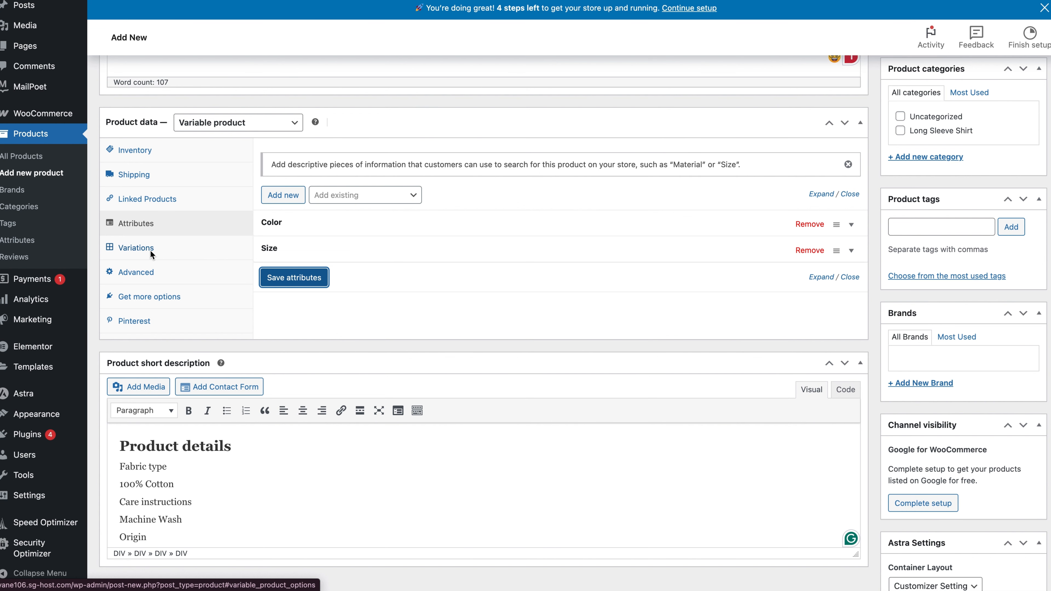
pyautogui.click(177, 248)
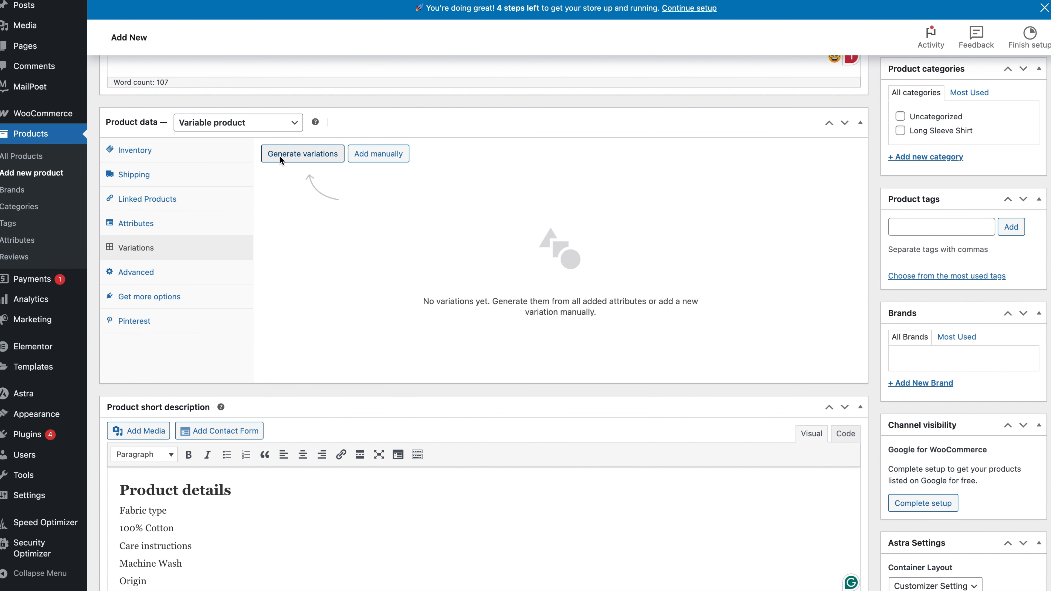
pyautogui.click(318, 156)
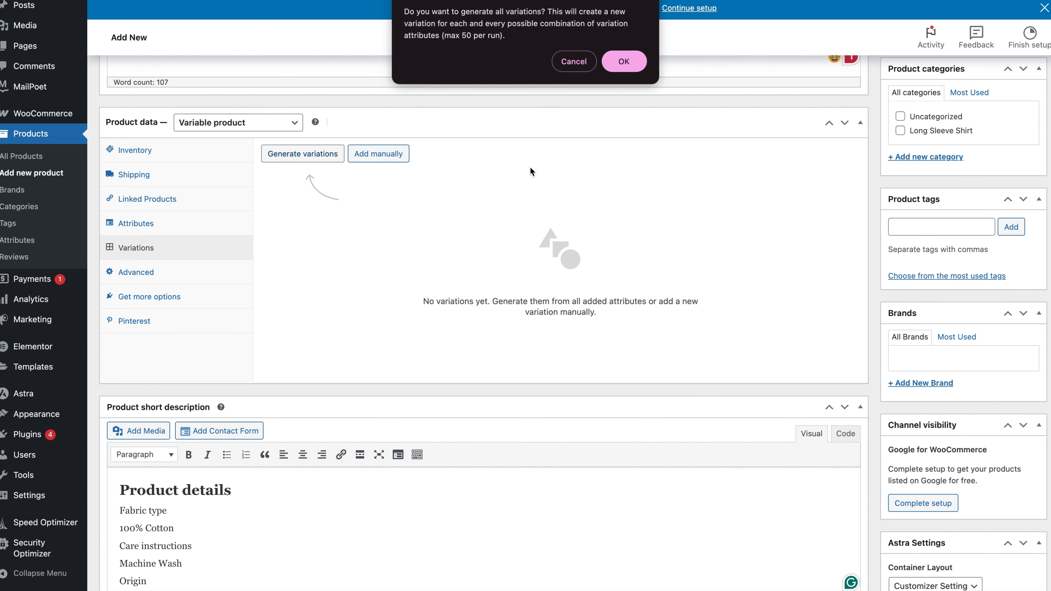
pyautogui.click(615, 62)
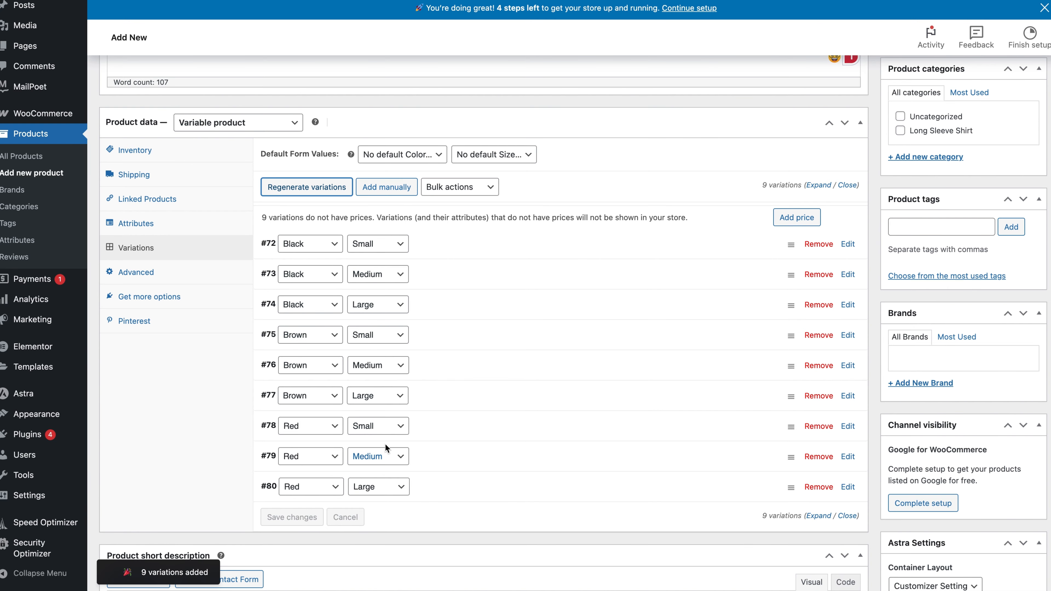
# From the Black Small variation's image picker, upload Red Shirt.jpg, Black Shirt.jpg and Brown Shirt.jpg to the media library.
pyautogui.click(489, 244)
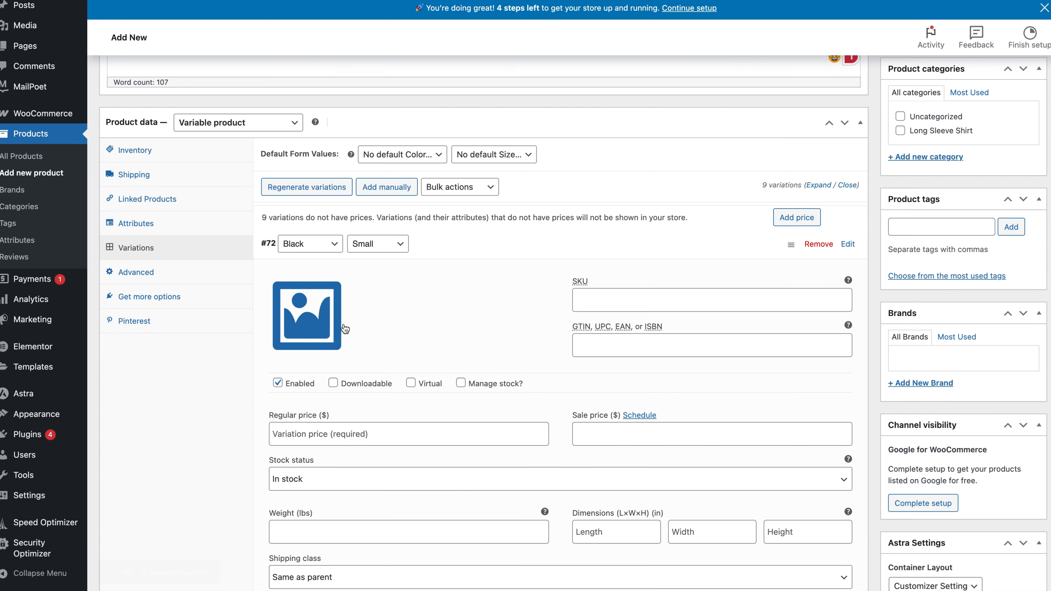
pyautogui.click(319, 326)
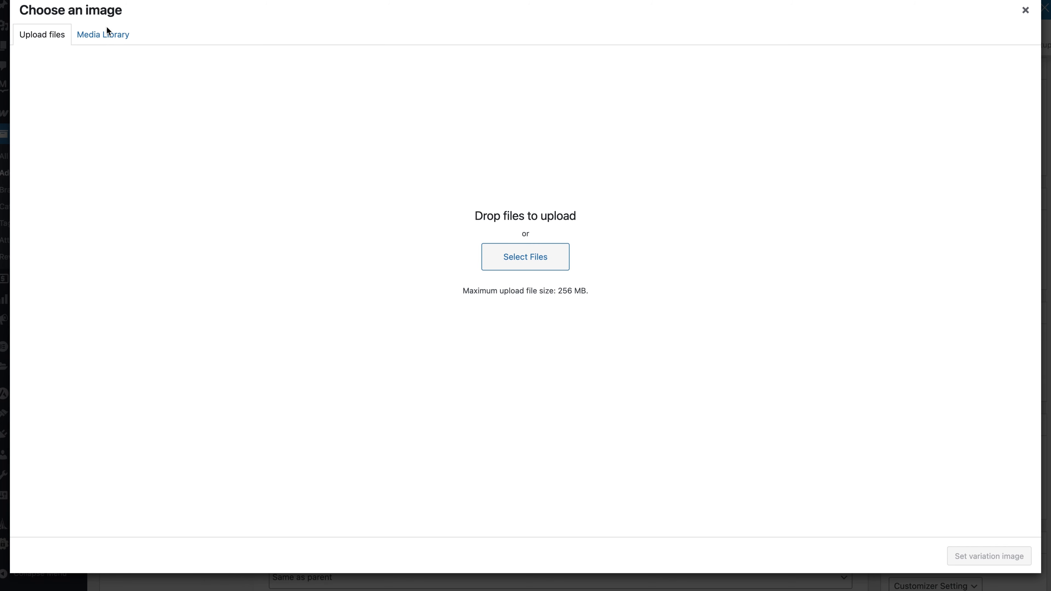
pyautogui.click(106, 40)
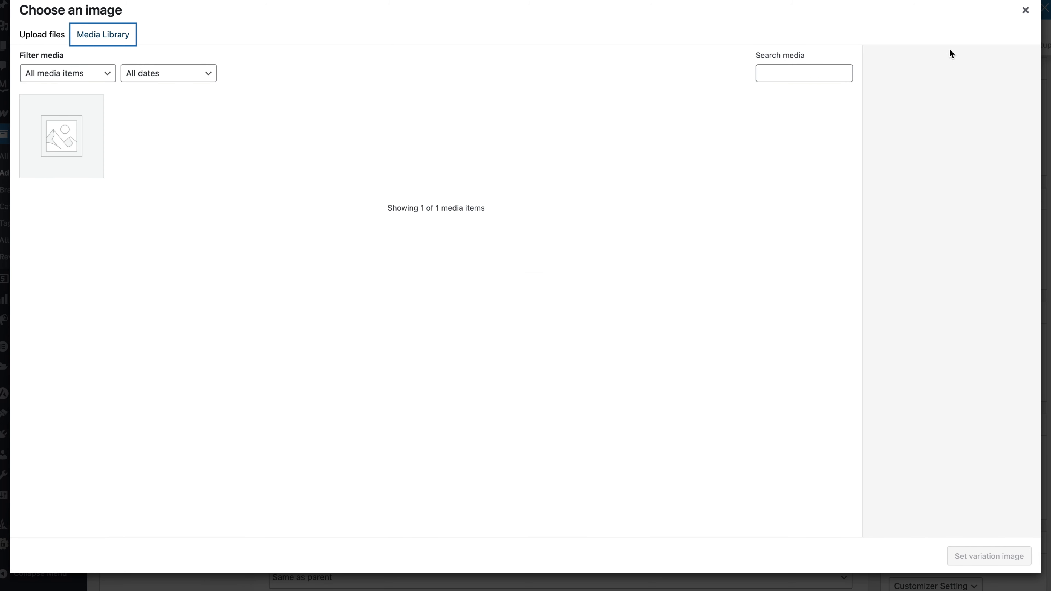
pyautogui.click(1003, 1)
pyautogui.moveTo(906, 25); pyautogui.dragTo(584, 169)
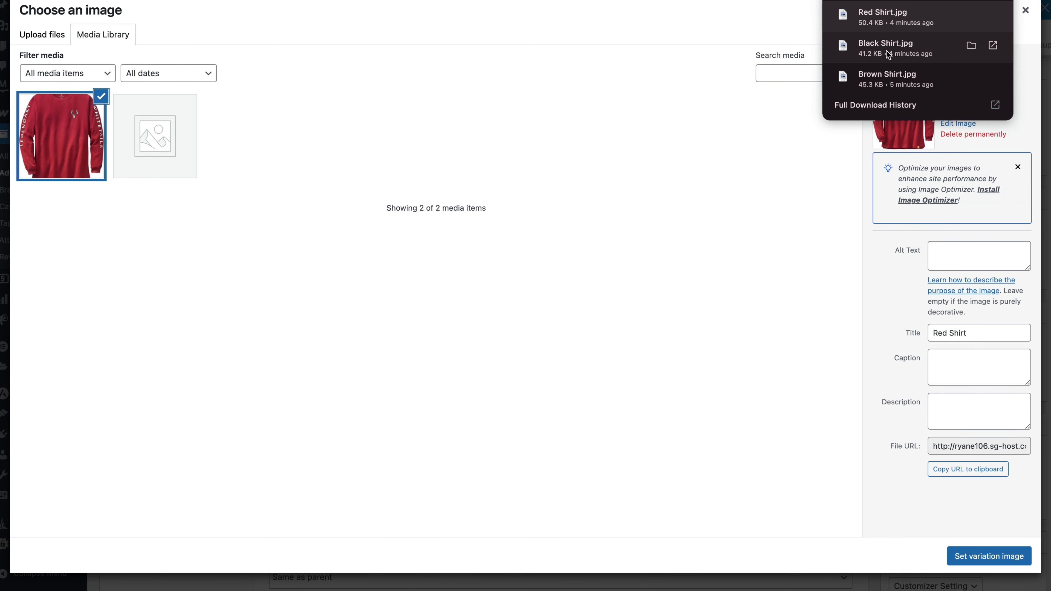
pyautogui.moveTo(885, 46); pyautogui.dragTo(636, 204)
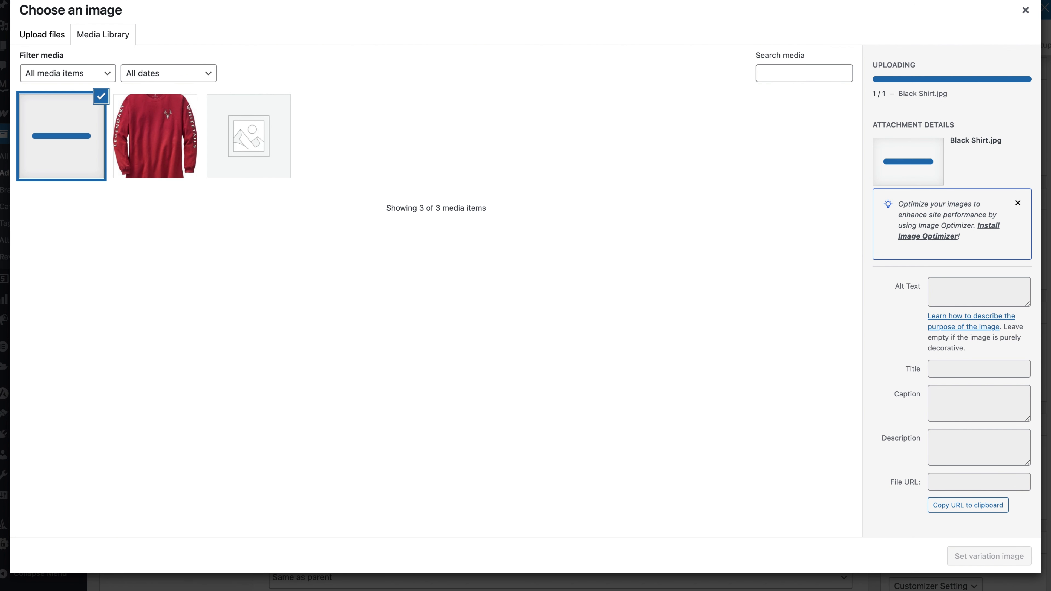
pyautogui.click(1003, 0)
pyautogui.moveTo(929, 83); pyautogui.dragTo(653, 200)
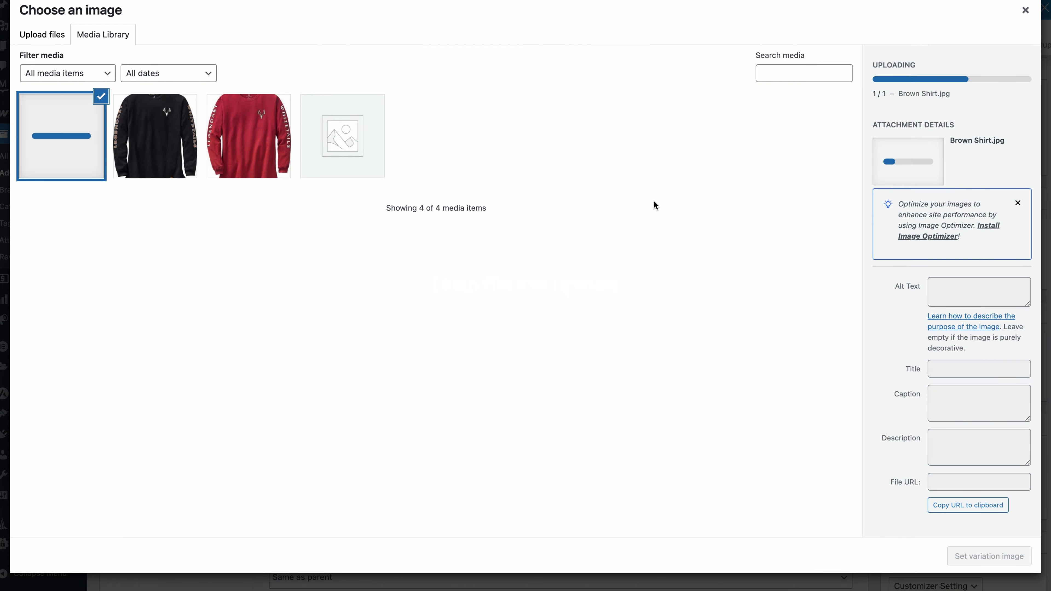
# Assign the Black Shirt image to the Black Small variation and set its regular price to 29.99.
pyautogui.click(167, 152)
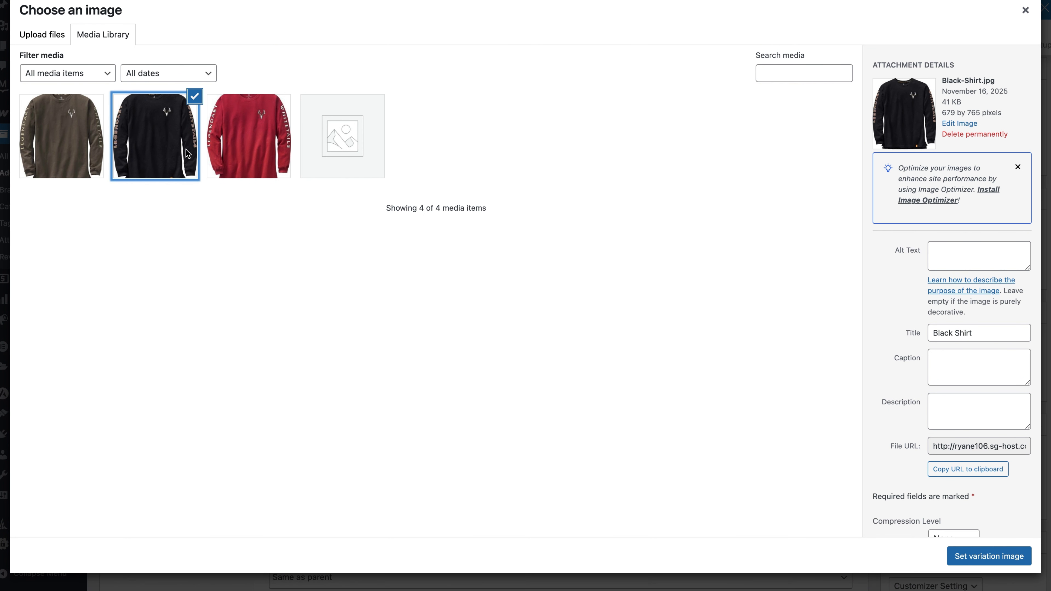
pyautogui.click(1002, 555)
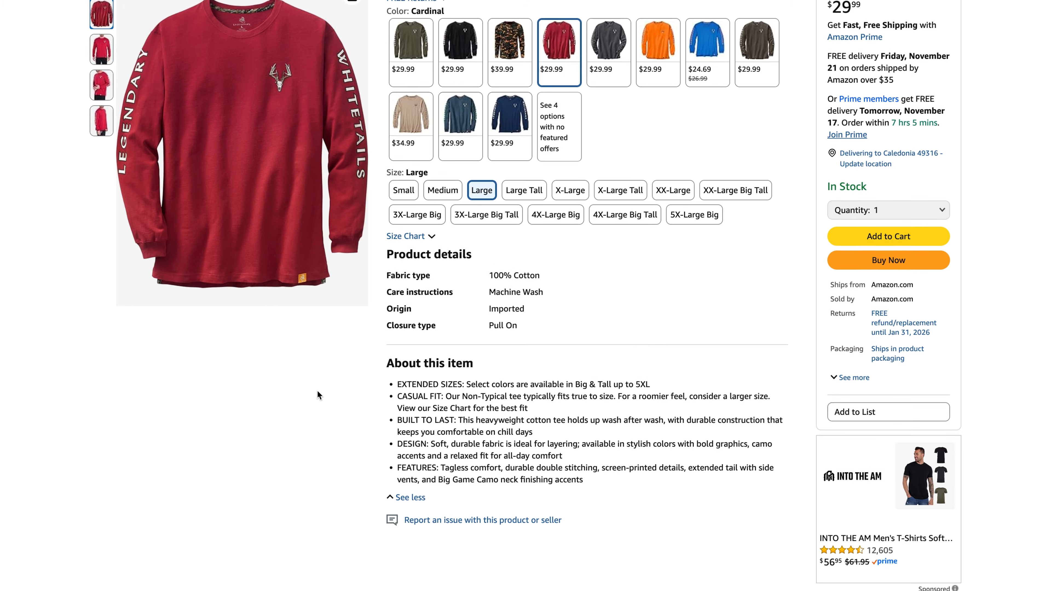
pyautogui.scroll(5, 318, 395)
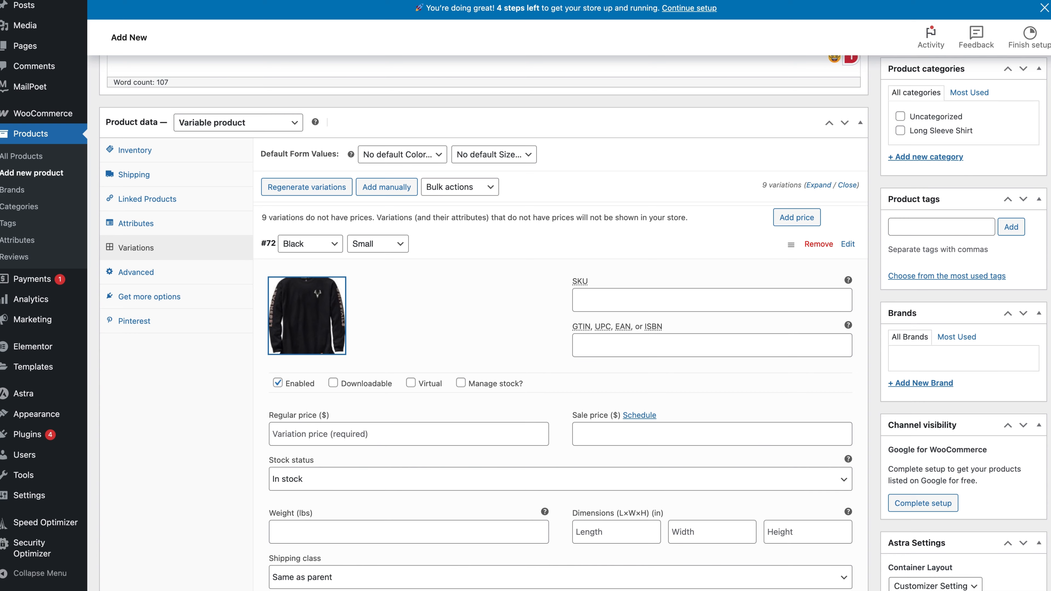
pyautogui.scroll(-3, 474, 370)
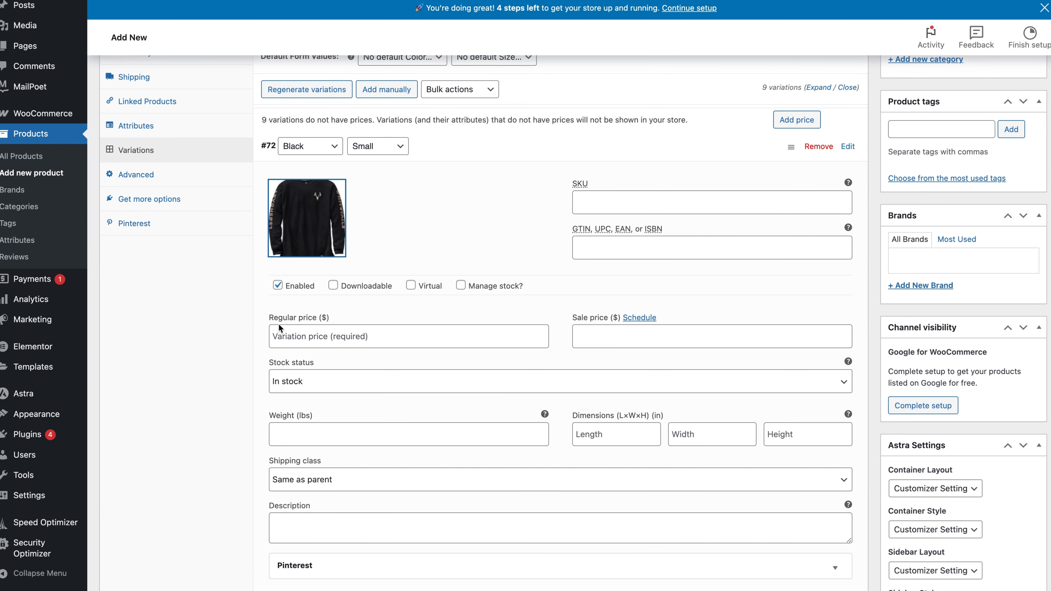
pyautogui.click(307, 336)
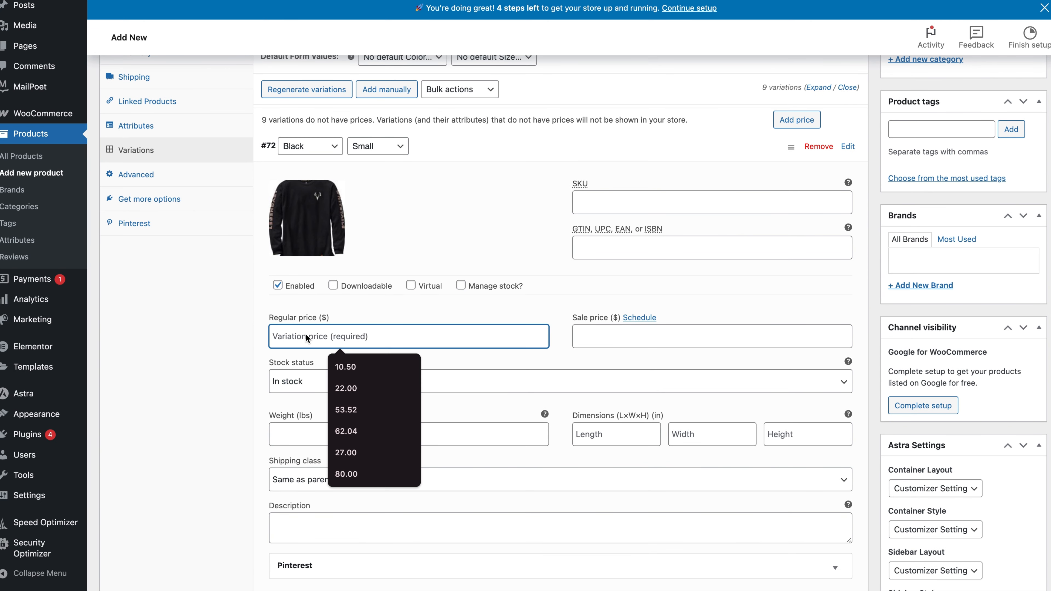
pyautogui.write('29.99')
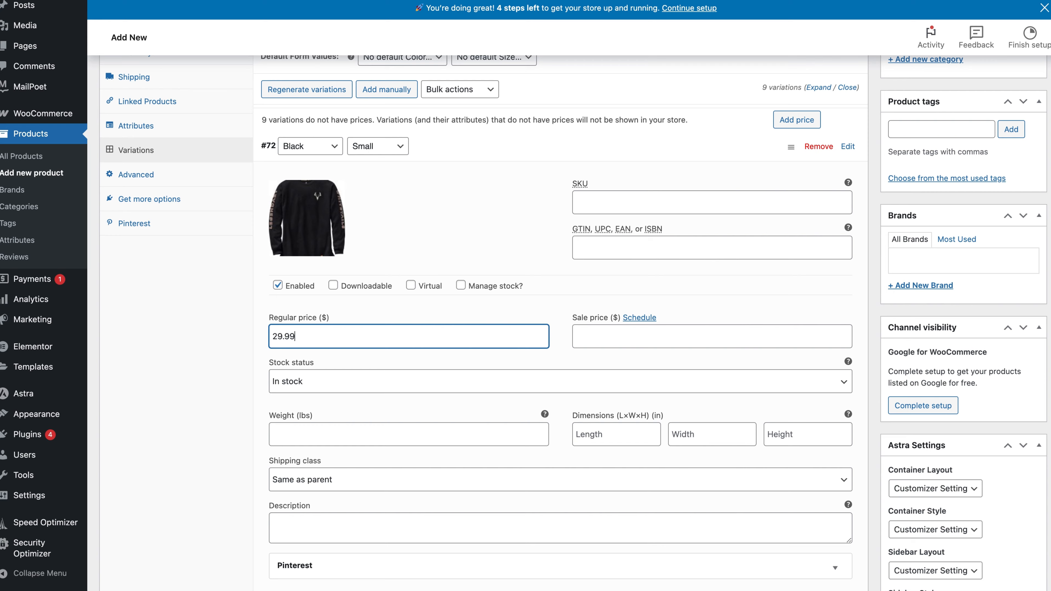
pyautogui.click(487, 136)
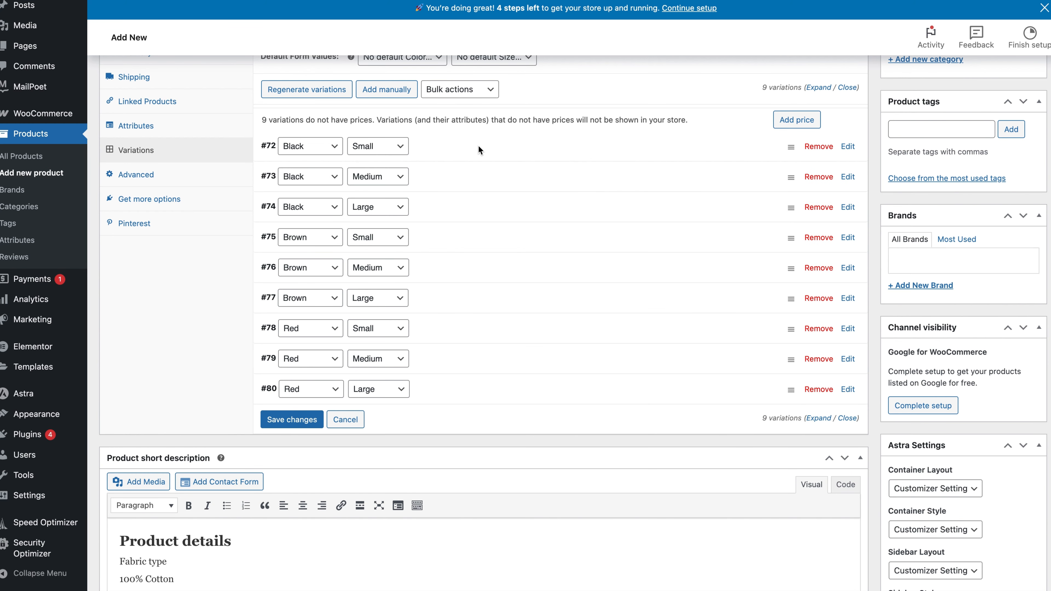
# Assign the Black Shirt image to the Black Medium variation and set its regular price to 29.99.
pyautogui.click(470, 178)
pyautogui.click(306, 242)
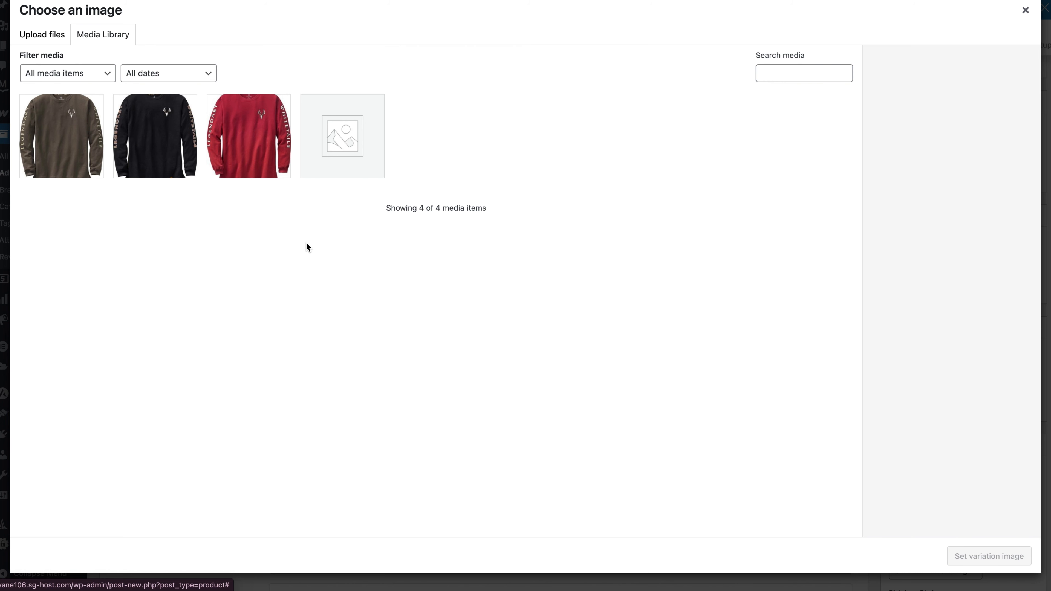
pyautogui.click(159, 163)
pyautogui.click(970, 562)
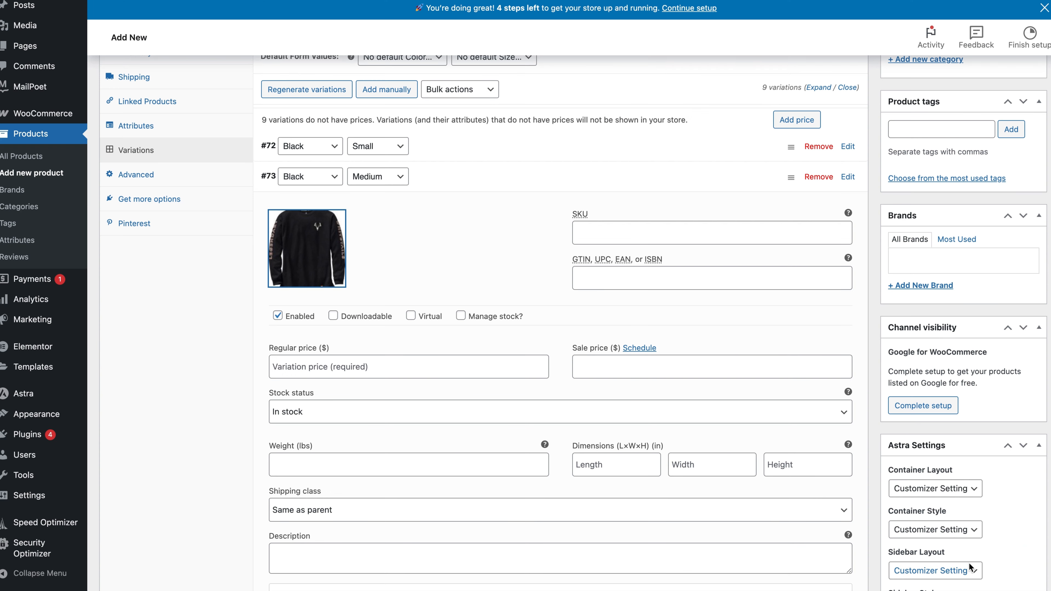
pyautogui.click(303, 367)
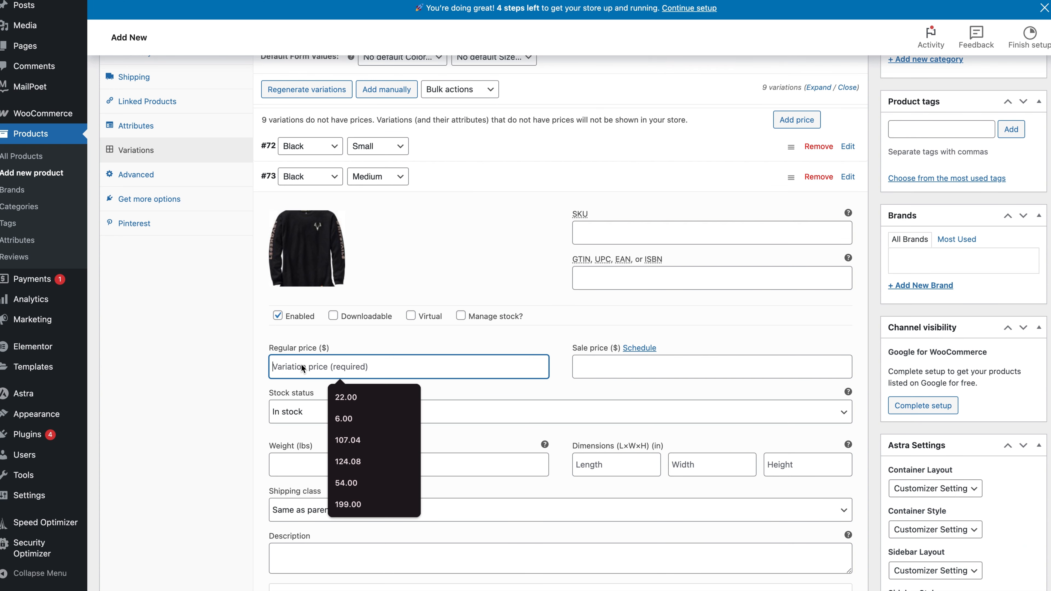
pyautogui.write('29.99')
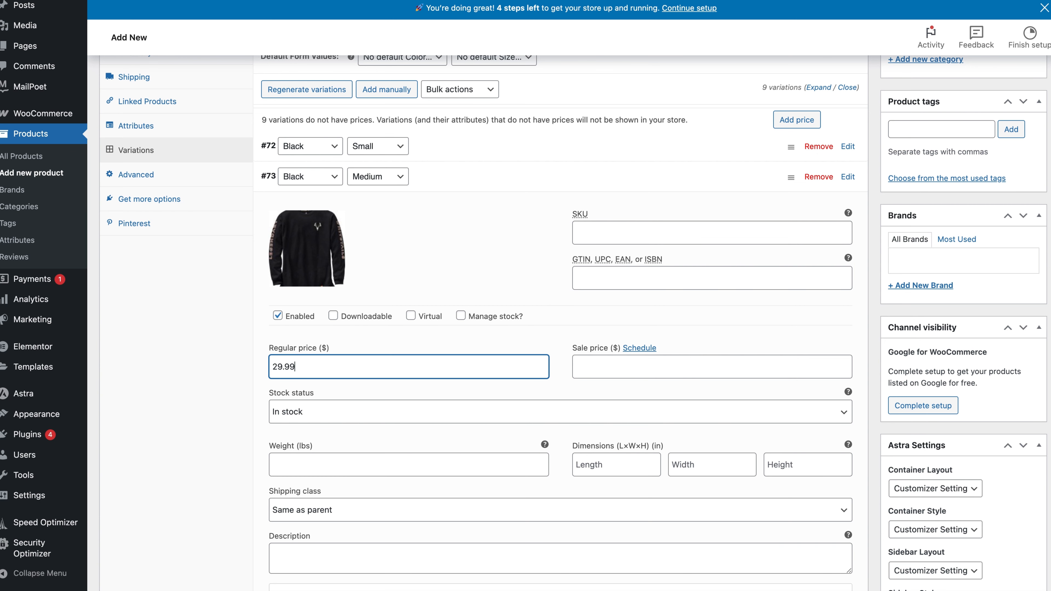
pyautogui.click(446, 174)
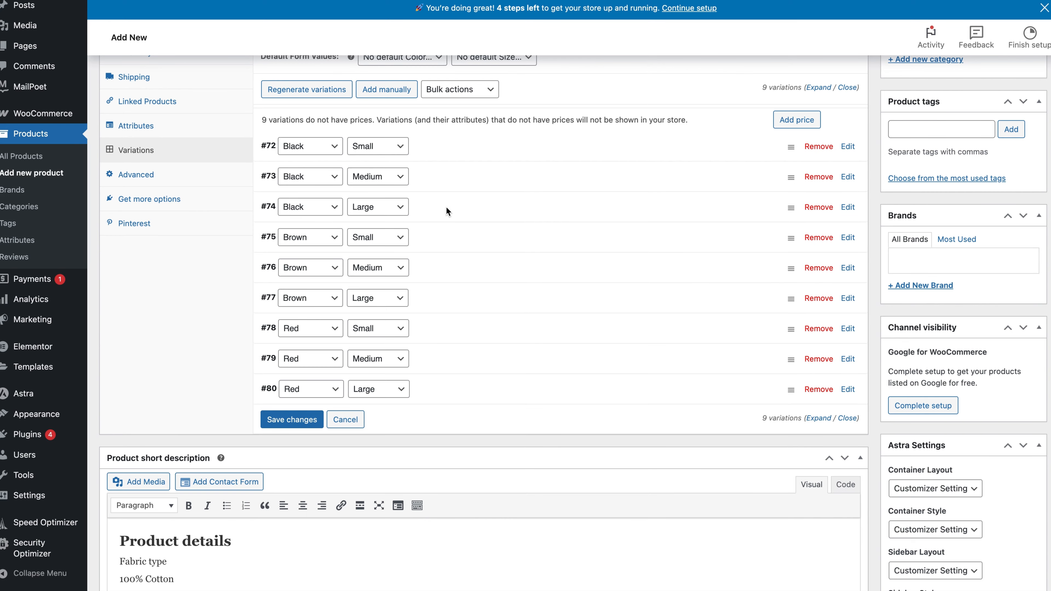
# Assign the Black Shirt image to the Black Large variation and set its regular price to 29.99.
pyautogui.click(447, 207)
pyautogui.click(318, 269)
pyautogui.click(153, 137)
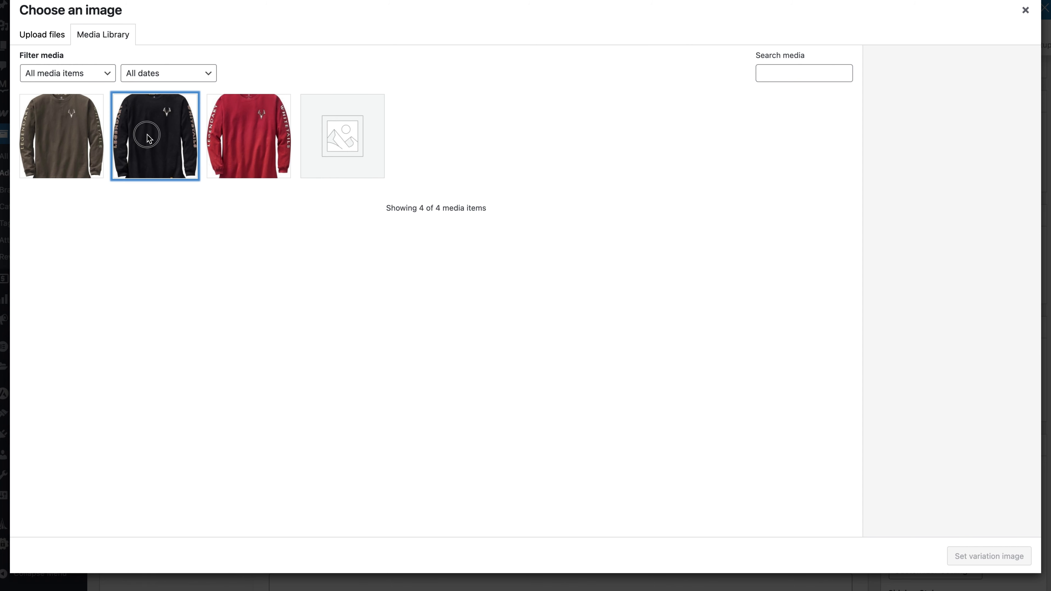
pyautogui.click(962, 559)
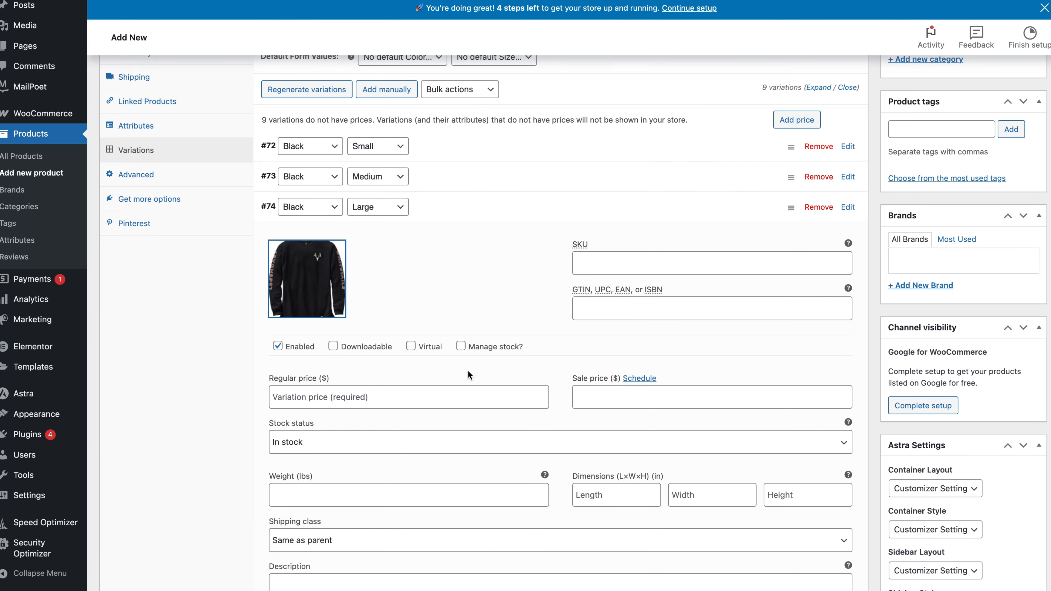
pyautogui.click(340, 395)
pyautogui.write('29.99')
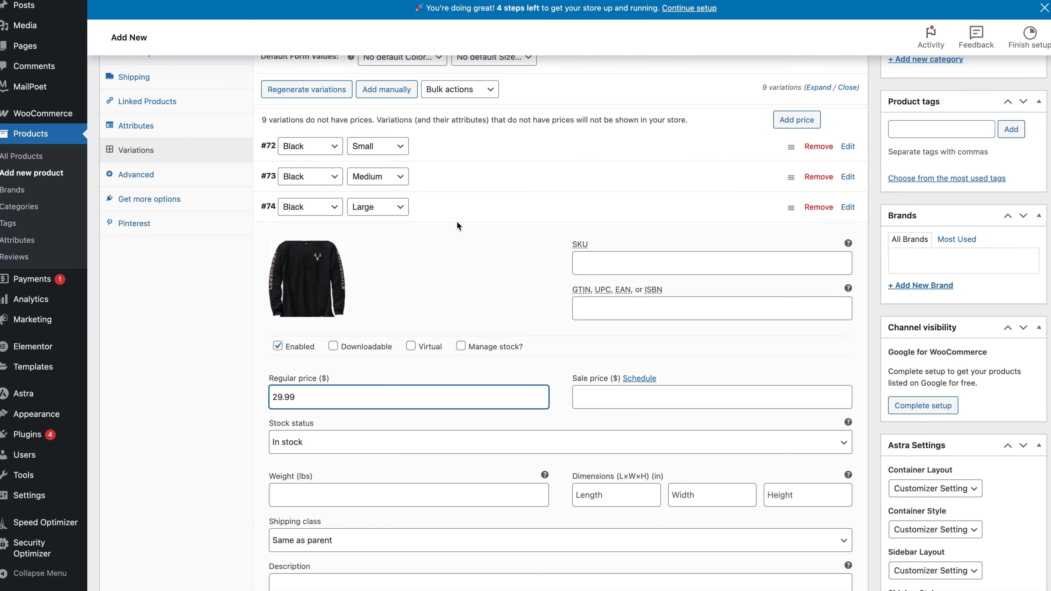
pyautogui.click(464, 217)
# Assign the Brown Shirt image to the Brown Small variation and fill in its regular price.
pyautogui.scroll(-2, 450, 253)
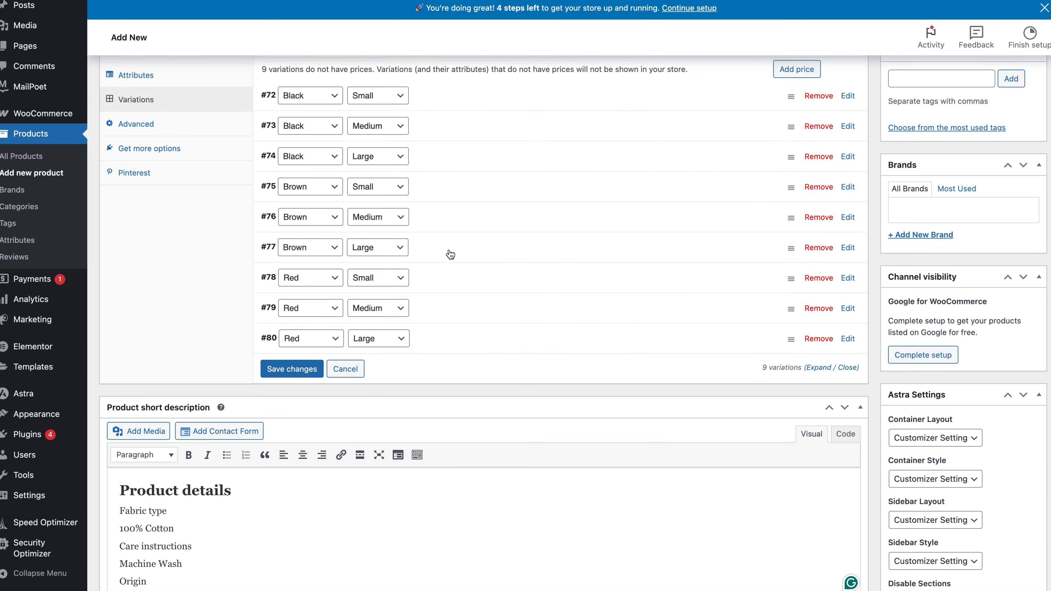
pyautogui.click(439, 190)
pyautogui.click(304, 257)
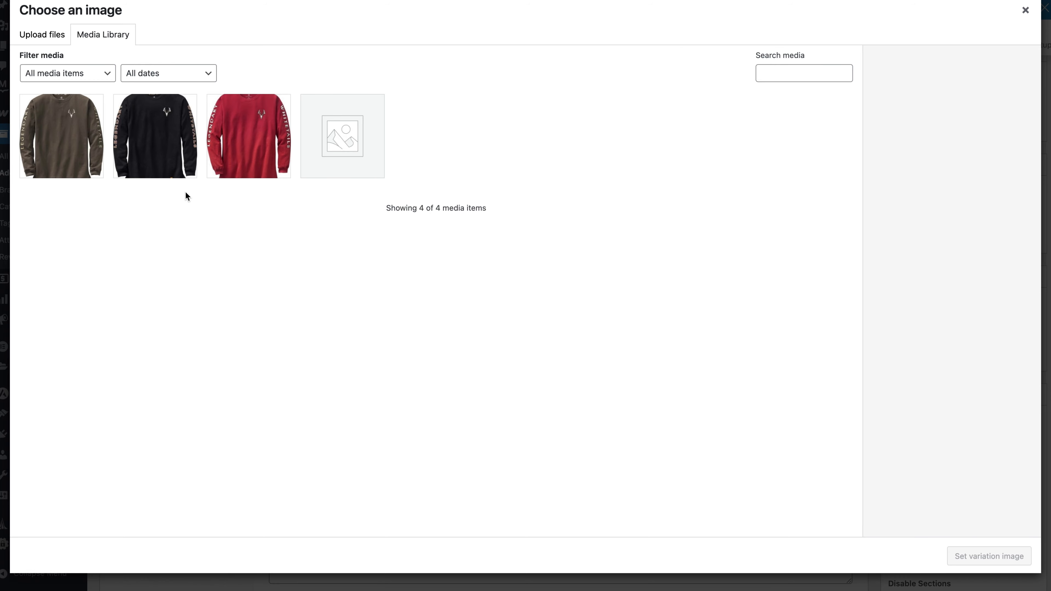
pyautogui.click(64, 159)
pyautogui.click(1004, 555)
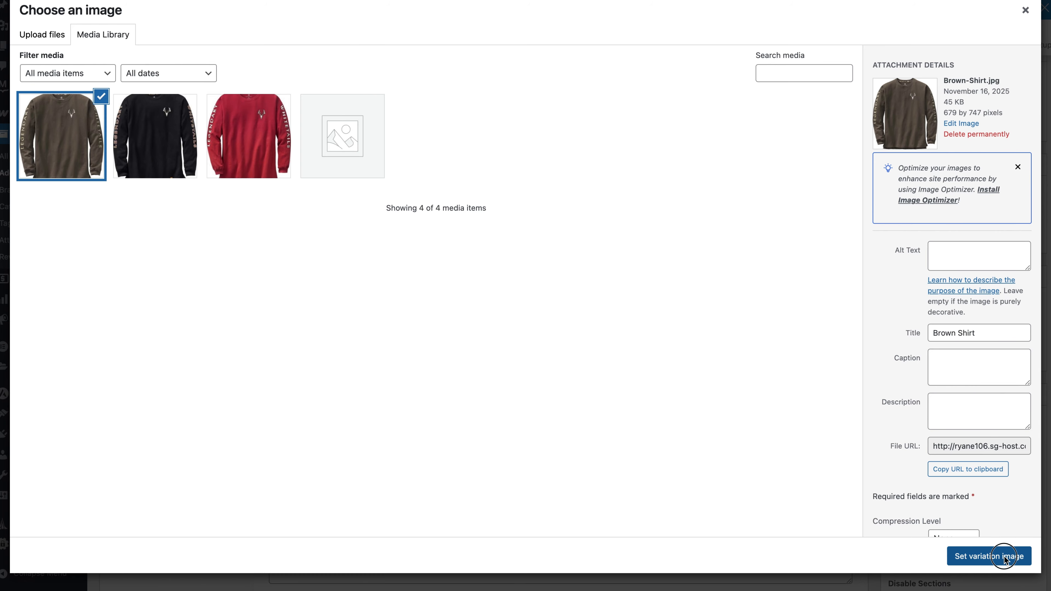
pyautogui.click(409, 377)
pyautogui.click(434, 183)
# Assign the Brown Shirt image to the Brown Medium variation and set its regular price to 29.99.
pyautogui.click(435, 217)
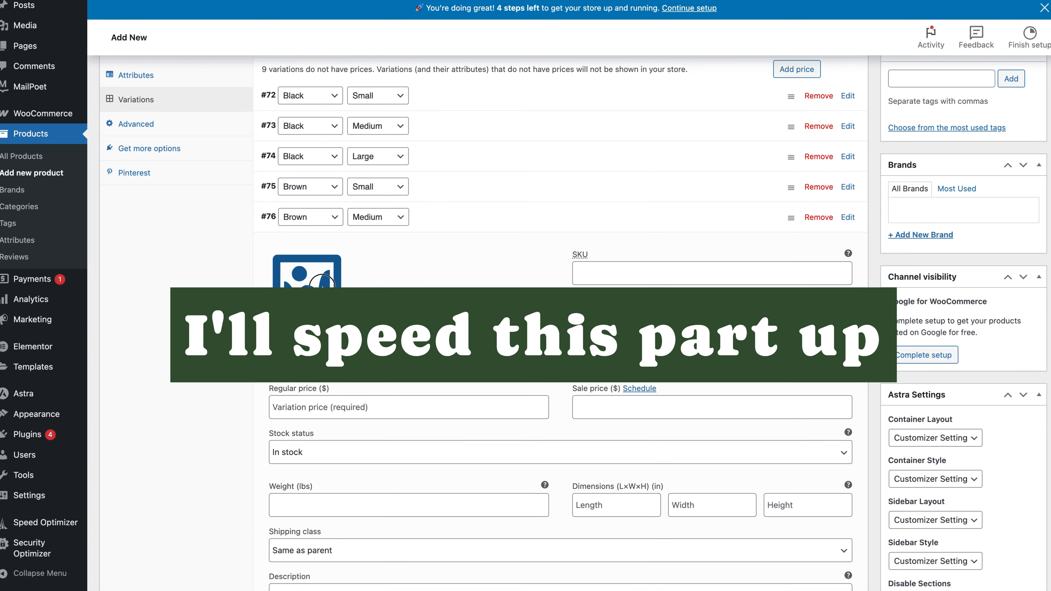
pyautogui.click(306, 289)
pyautogui.click(63, 149)
pyautogui.click(955, 553)
pyautogui.click(289, 406)
pyautogui.write('29.99')
pyautogui.click(443, 217)
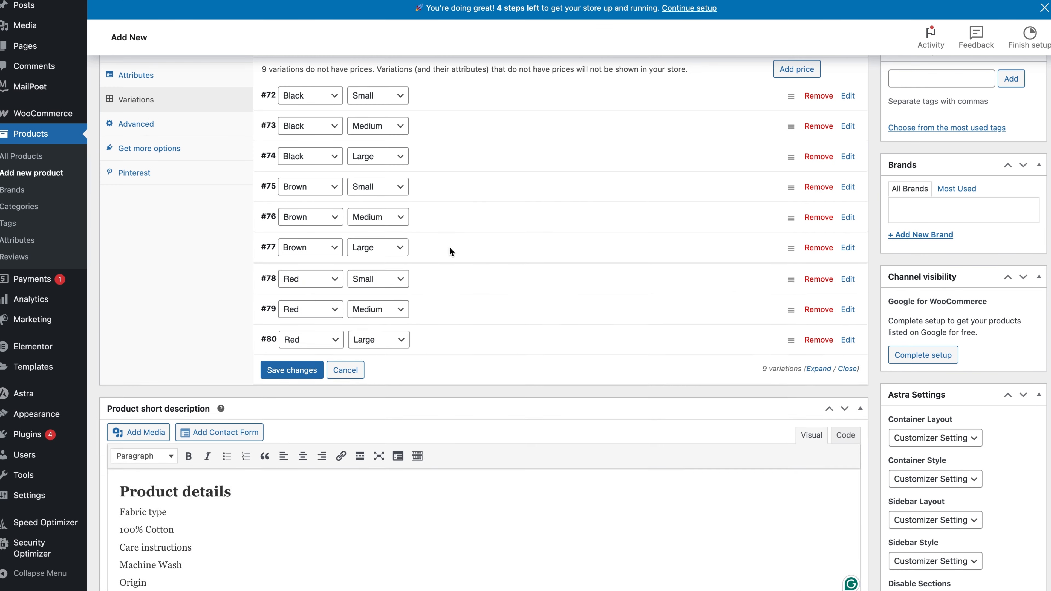
# Assign the Brown Shirt image to the Brown Large variation and set its regular price to 29.99.
pyautogui.click(449, 247)
pyautogui.click(306, 320)
pyautogui.click(68, 153)
pyautogui.click(989, 556)
pyautogui.click(289, 437)
pyautogui.write('29.99')
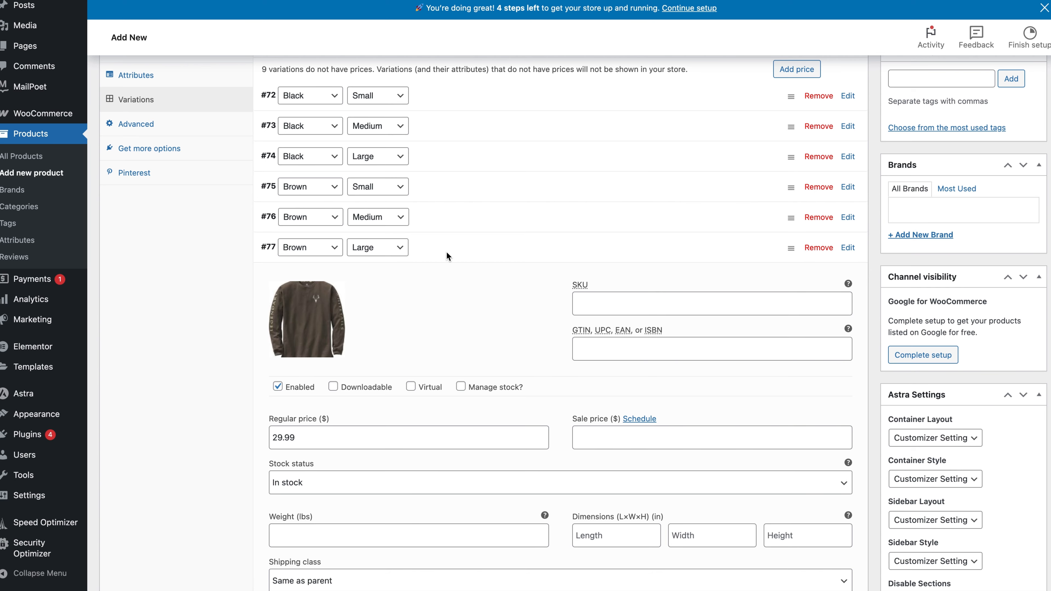
pyautogui.click(446, 248)
# Assign the Red Shirt image to the Red Small variation and set its regular price to 29.99.
pyautogui.click(449, 277)
pyautogui.click(307, 349)
pyautogui.click(249, 139)
pyautogui.click(992, 556)
pyautogui.scroll(-3, 422, 391)
pyautogui.click(290, 354)
pyautogui.write('29.99')
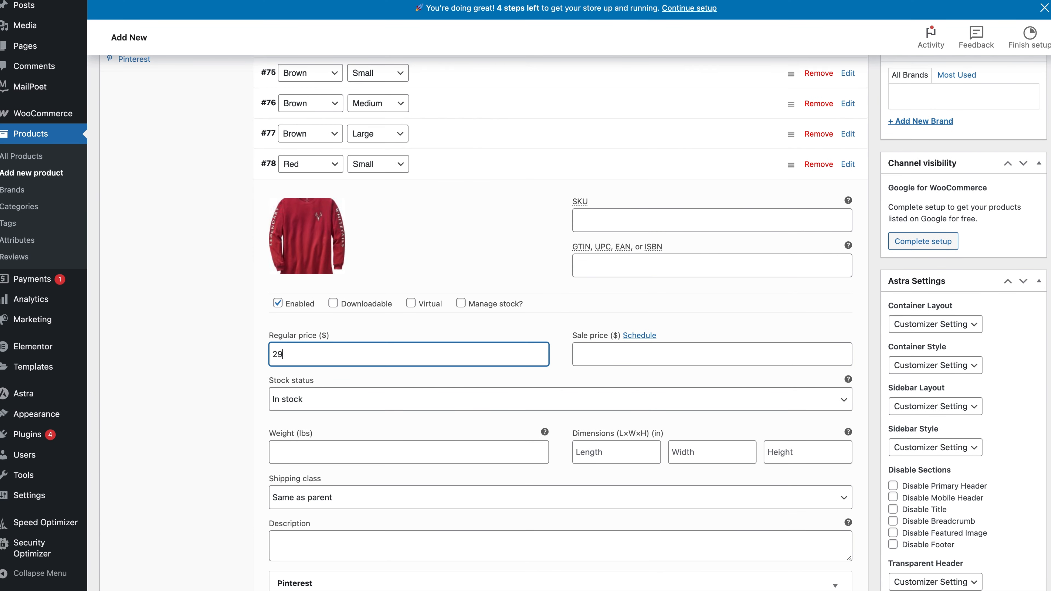
pyautogui.click(450, 174)
# Assign the Red Shirt image to the Red Medium variation and set its regular price to 29.99.
pyautogui.click(450, 194)
pyautogui.click(306, 266)
pyautogui.click(248, 137)
pyautogui.click(990, 555)
pyautogui.click(289, 384)
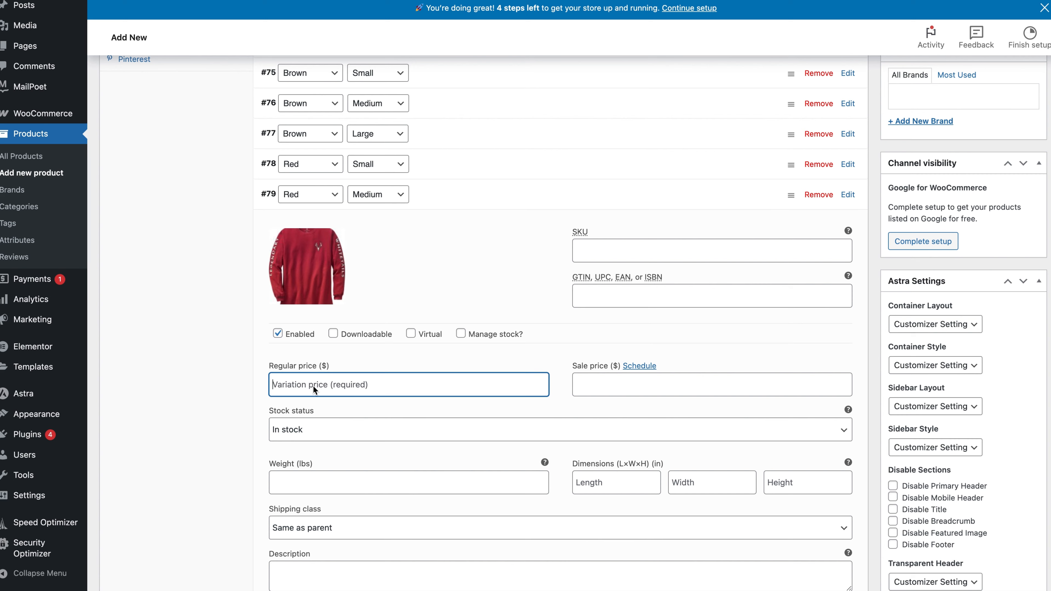
pyautogui.write('29.99')
pyautogui.click(449, 194)
# Assign the Red Shirt image to the Red Large variation and set its regular price to 29.99.
pyautogui.click(450, 224)
pyautogui.click(307, 296)
pyautogui.click(248, 137)
pyautogui.click(990, 554)
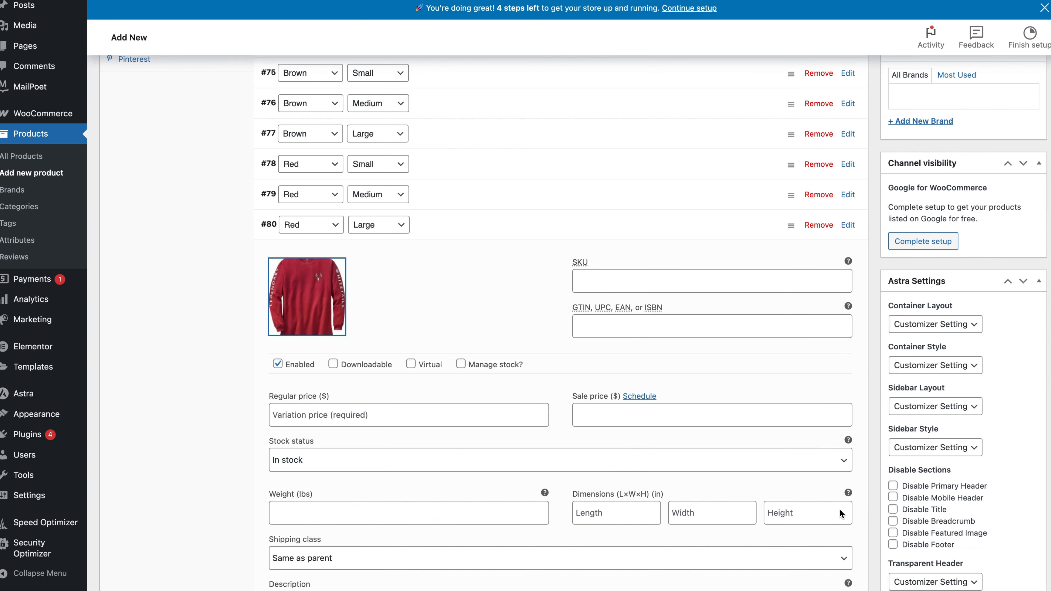
pyautogui.click(290, 415)
pyautogui.write('29.99')
pyautogui.click(513, 226)
pyautogui.click(513, 226)
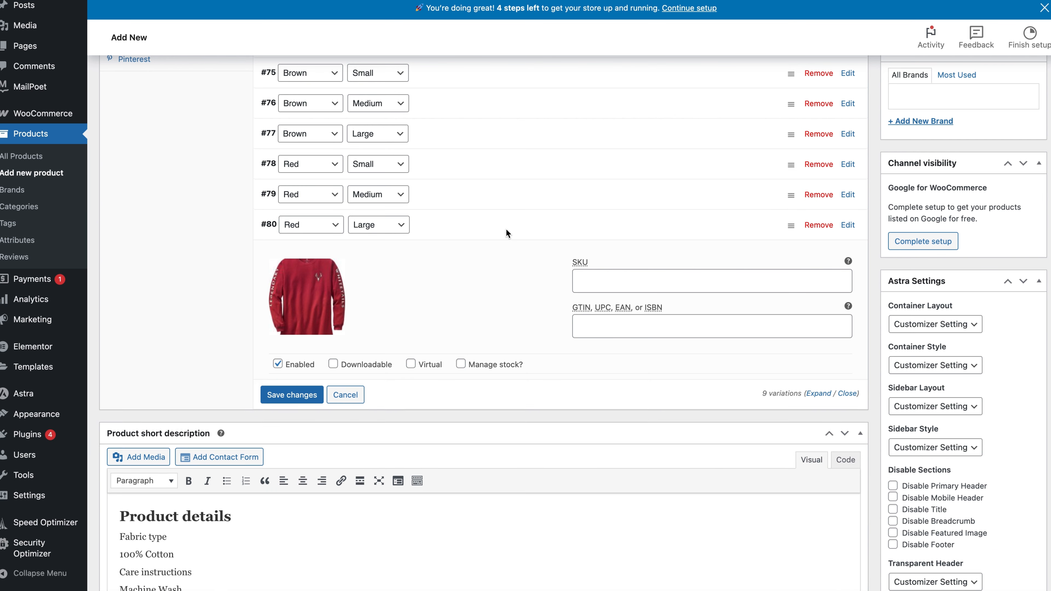
# Enable stock management for the Black Small variation and set its stock quantity to 10.
pyautogui.scroll(4, 497, 232)
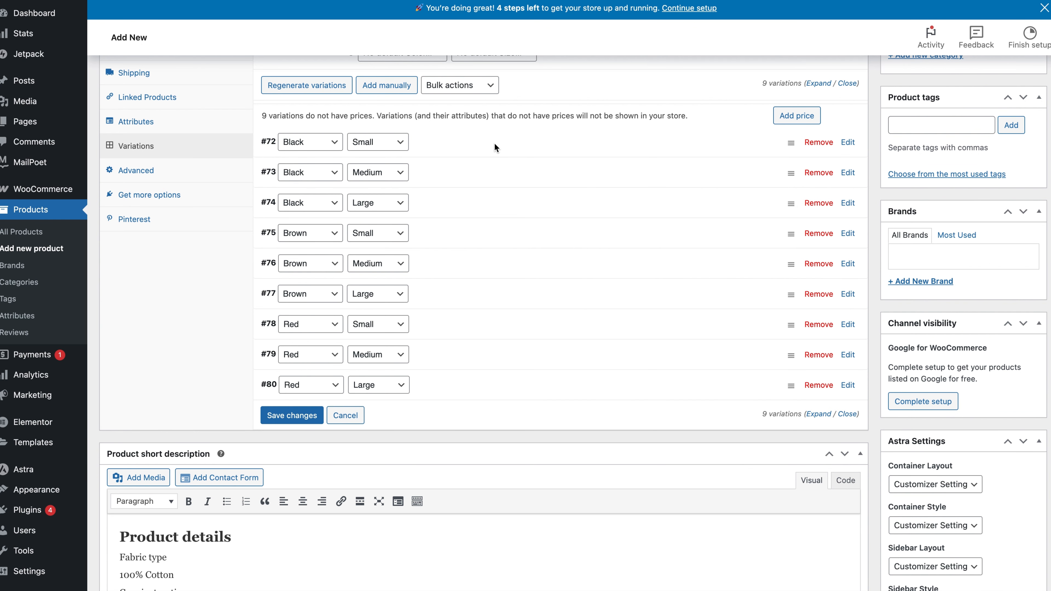
pyautogui.click(496, 147)
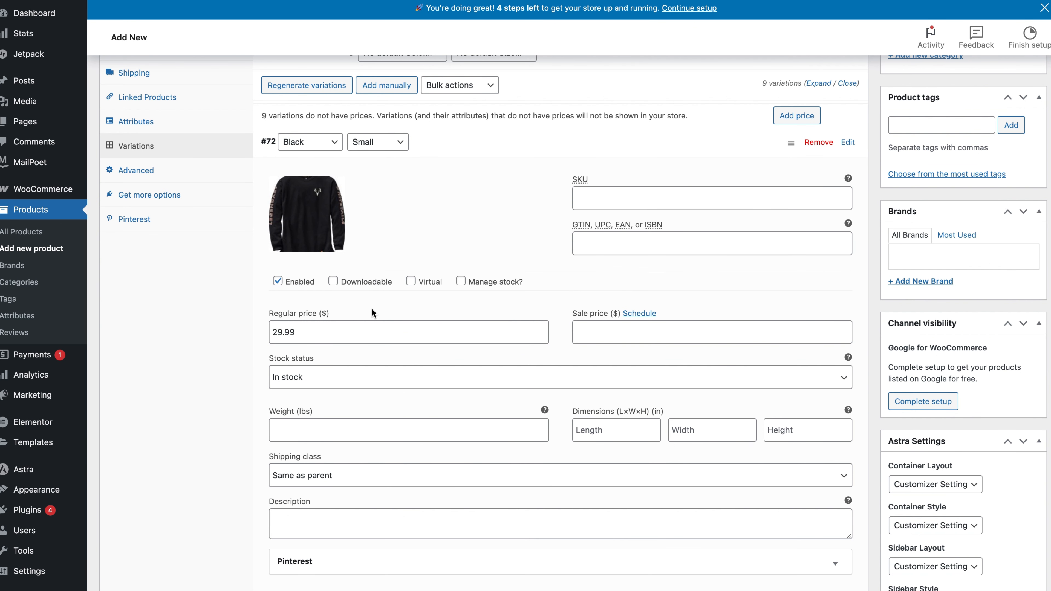
pyautogui.scroll(-3, 372, 310)
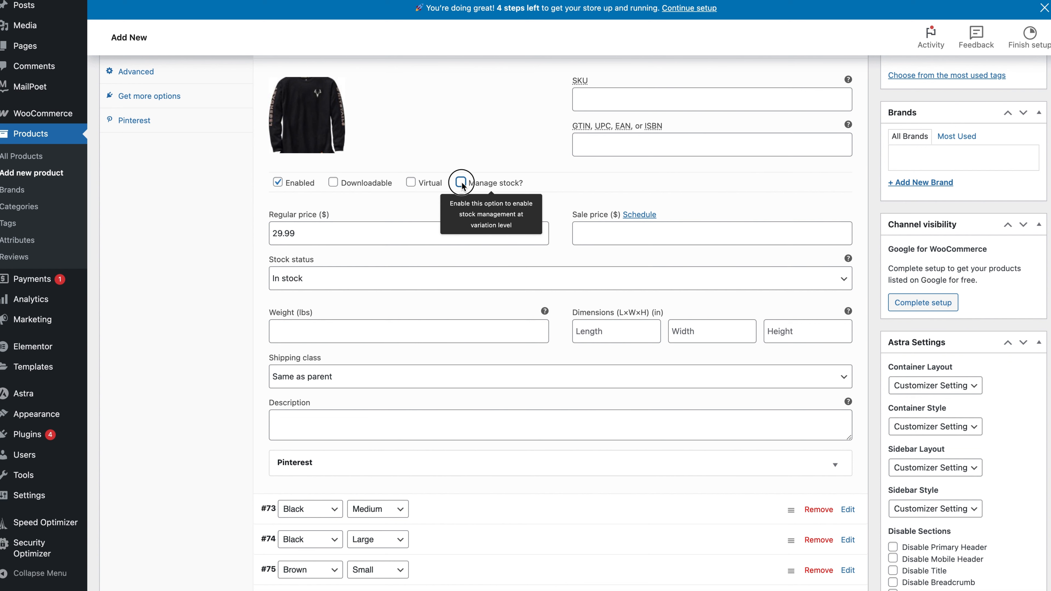
pyautogui.click(462, 182)
pyautogui.click(385, 289)
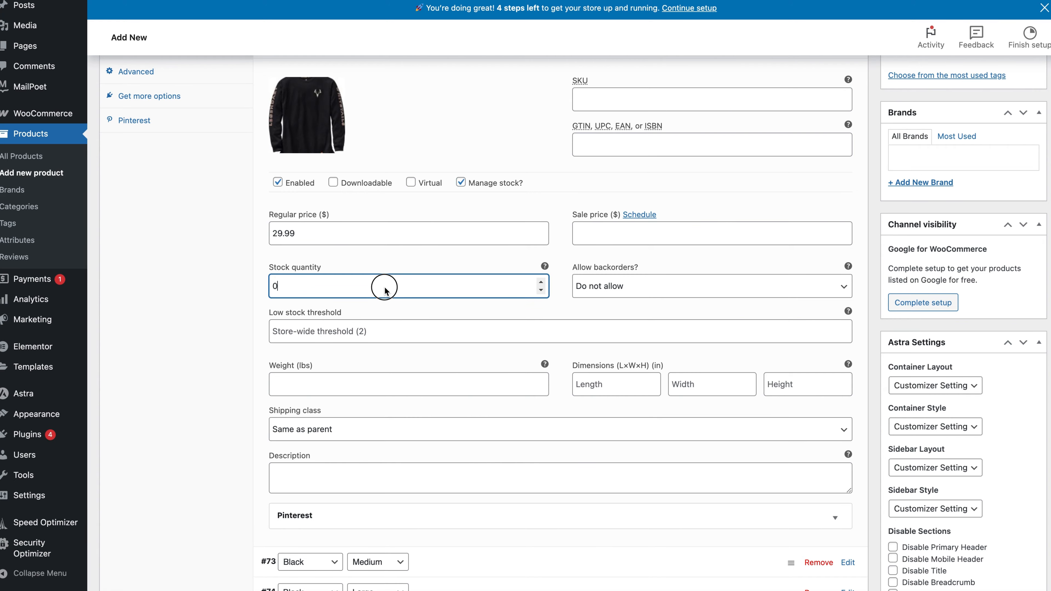
pyautogui.press('BackSpace')
pyautogui.click(432, 149)
pyautogui.scroll(2, 433, 149)
pyautogui.click(454, 113)
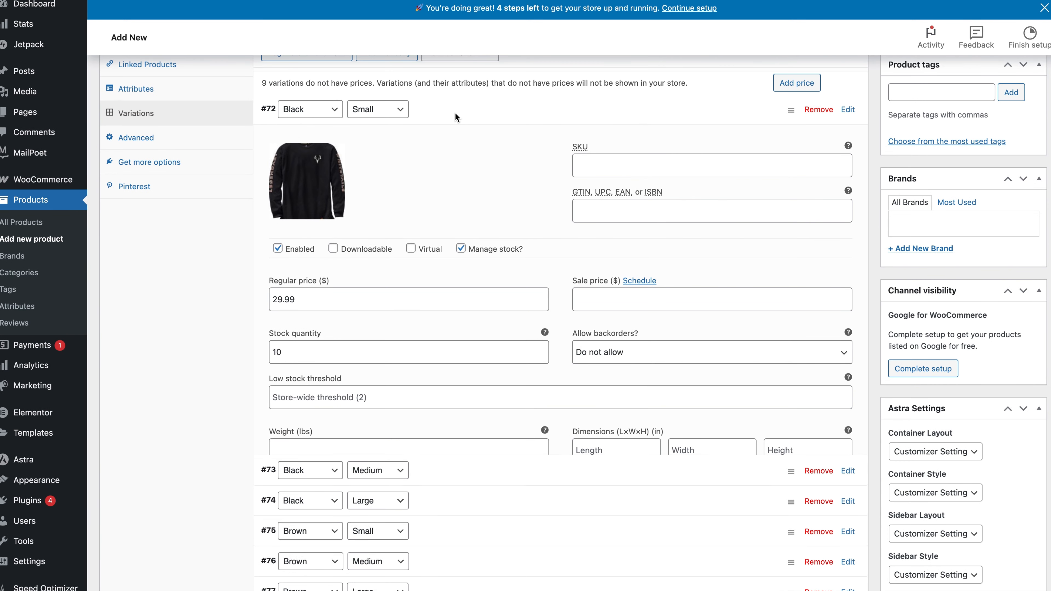
# Enable stock management for the Black Medium variation and enter its stock quantity.
pyautogui.click(453, 140)
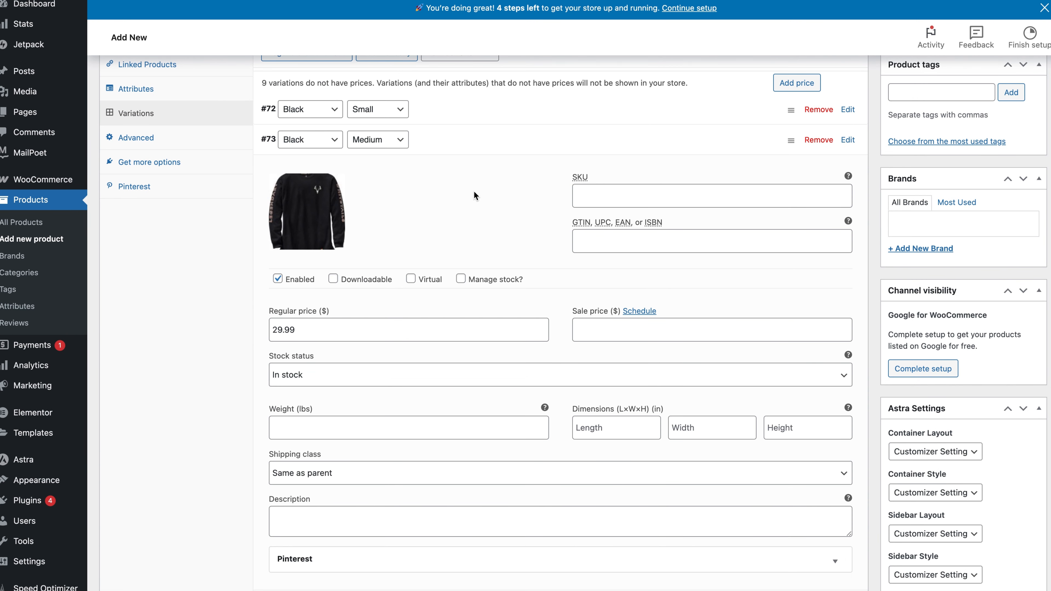
pyautogui.click(461, 278)
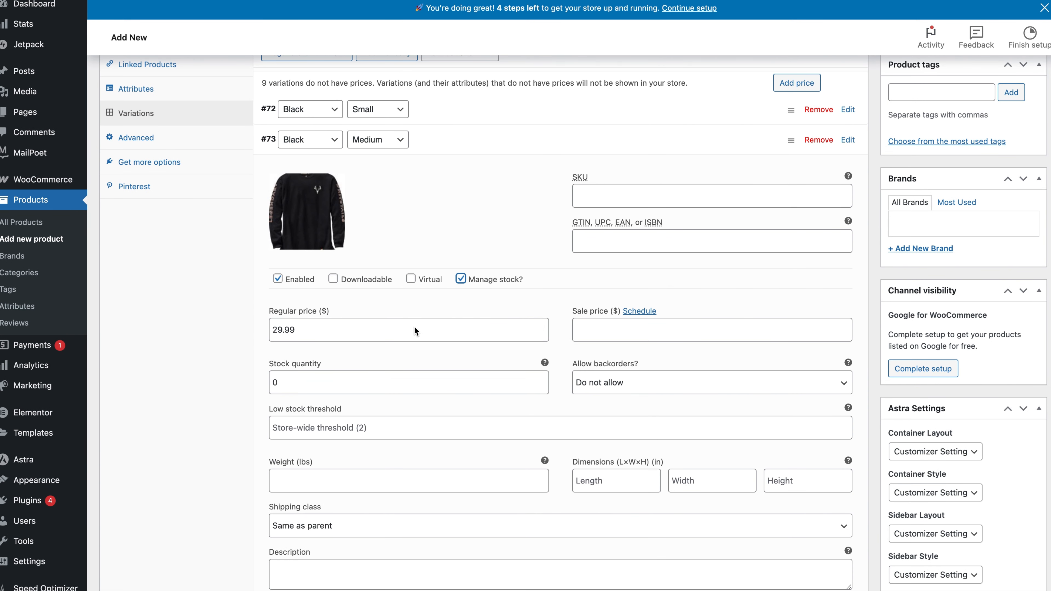
pyautogui.click(316, 388)
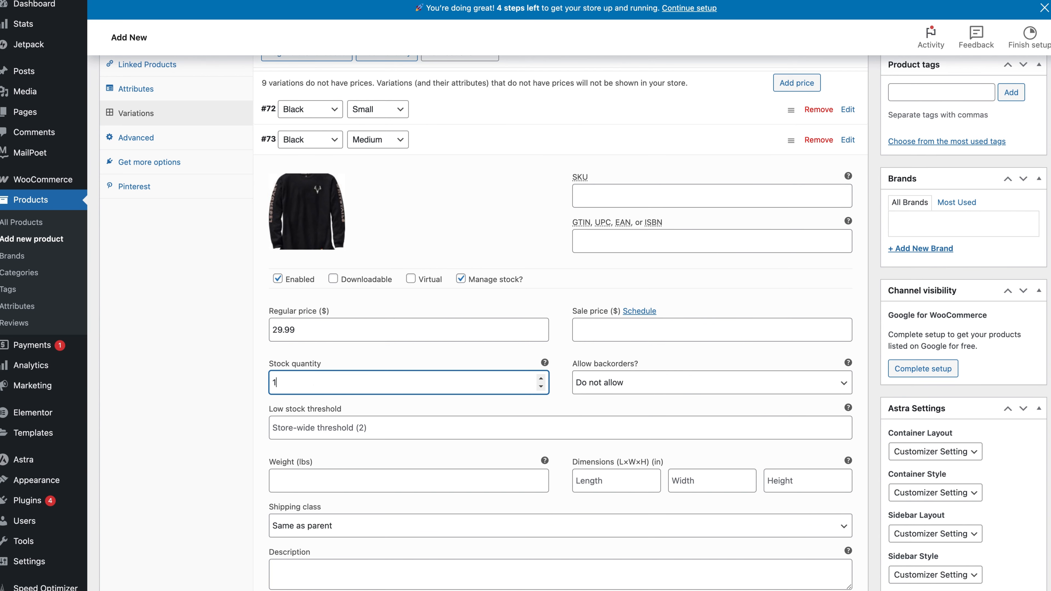
pyautogui.click(422, 140)
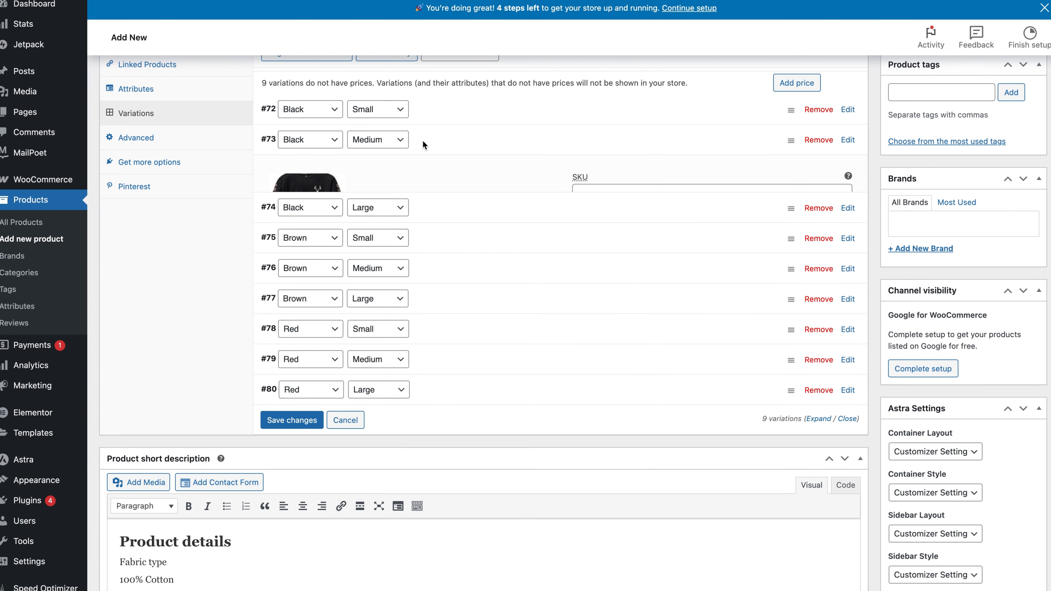
pyautogui.click(464, 206)
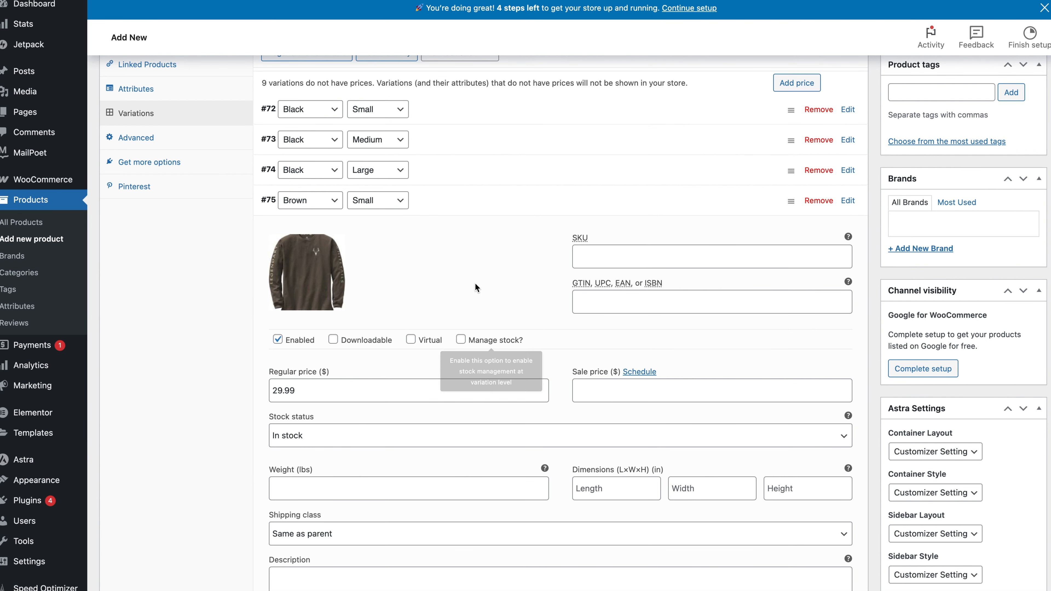
pyautogui.click(466, 205)
# Set the Black Shirt image as the product image and assign the product to the Long Sleeve Shirt category.
pyautogui.scroll(3, 545, 193)
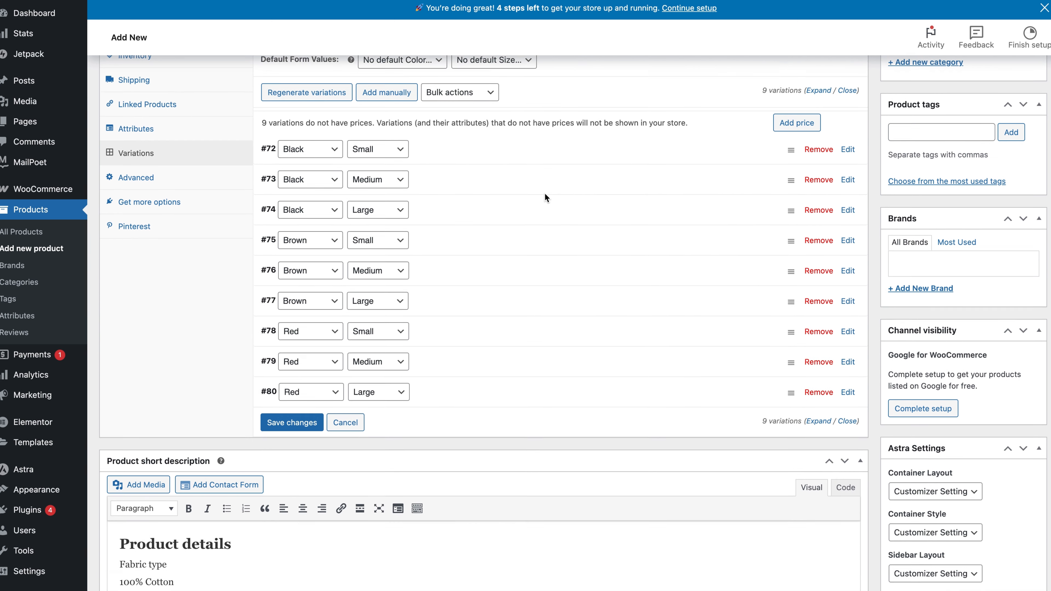
pyautogui.scroll(6, 544, 193)
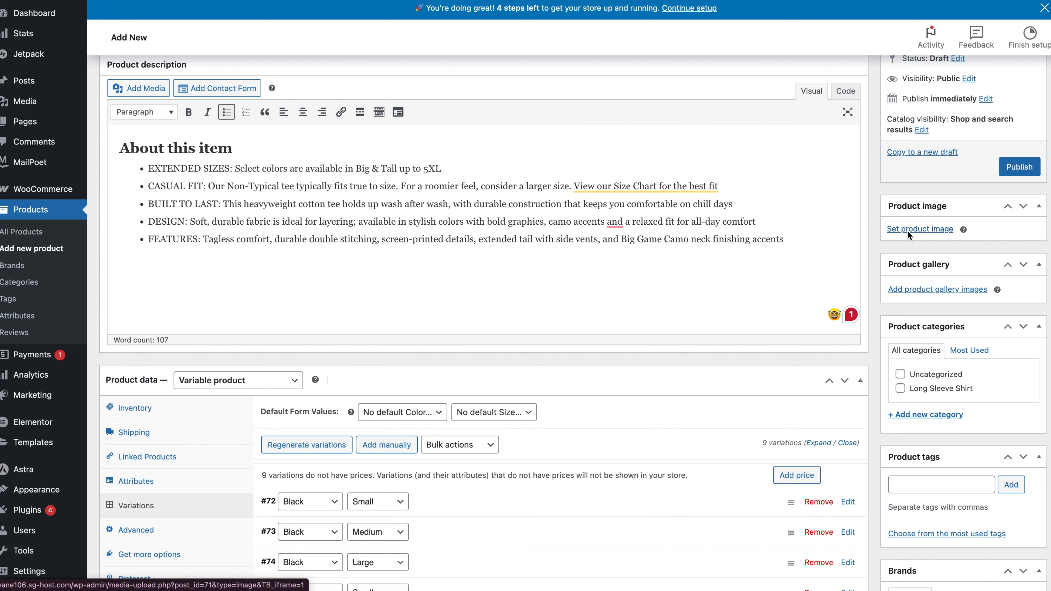
pyautogui.click(932, 229)
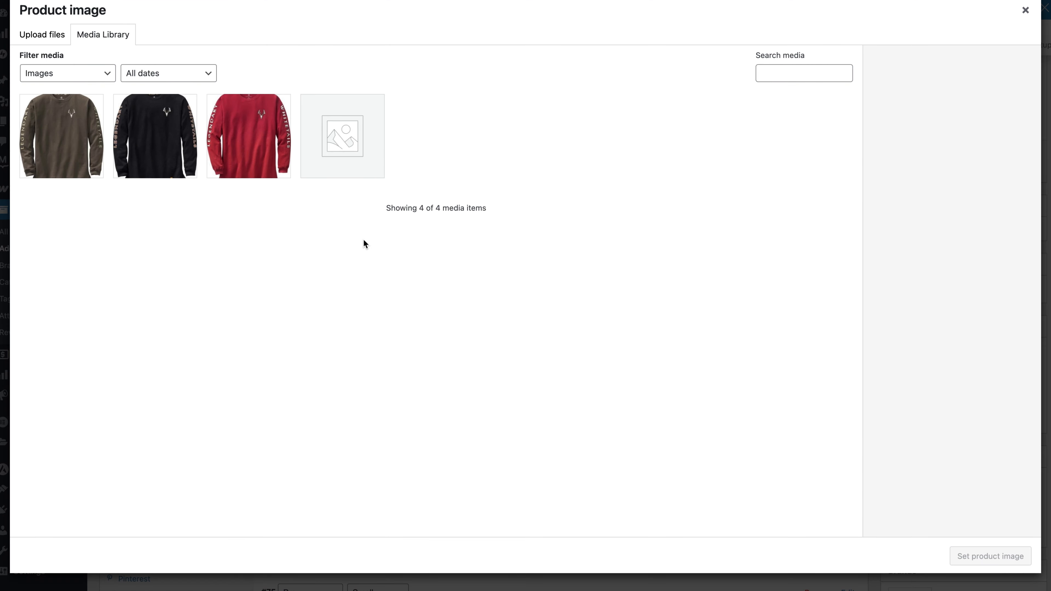
pyautogui.click(173, 176)
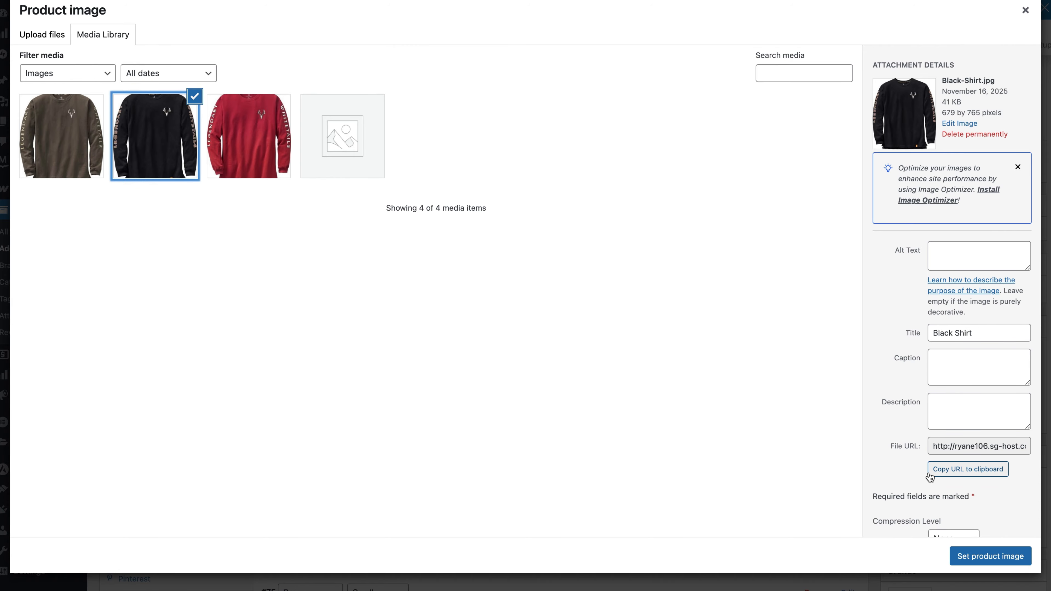
pyautogui.click(967, 555)
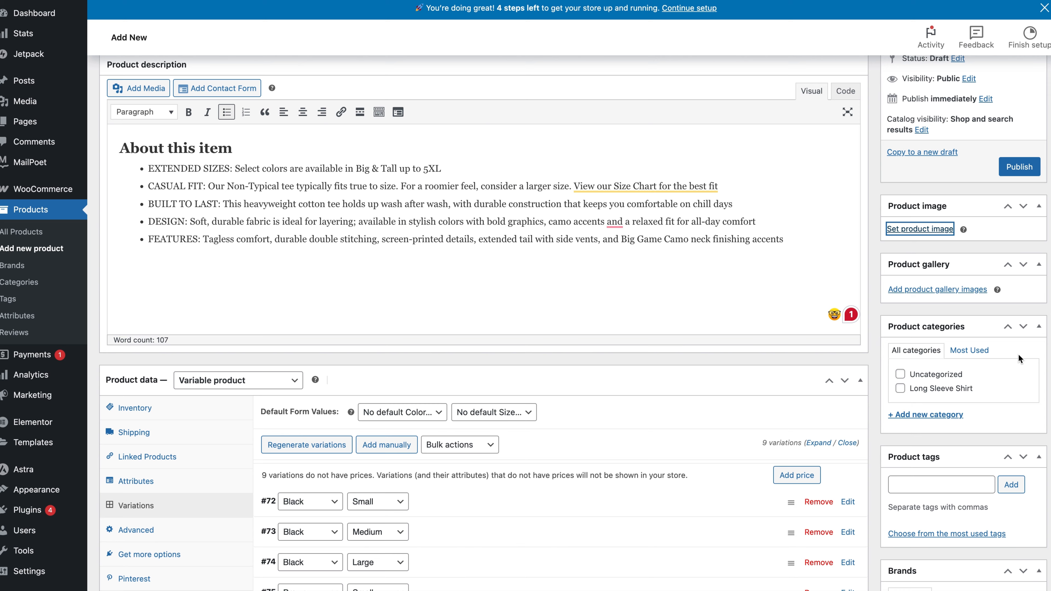
pyautogui.scroll(-5, 1012, 363)
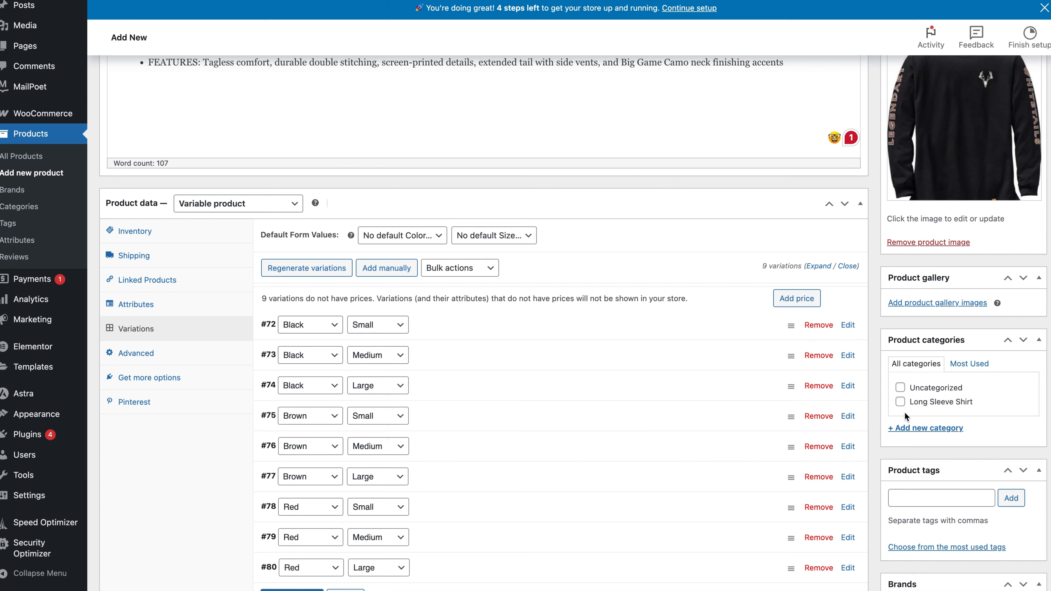
pyautogui.click(900, 401)
# Preview the product page and review its image, short description, variation options and full description.
pyautogui.scroll(7, 996, 408)
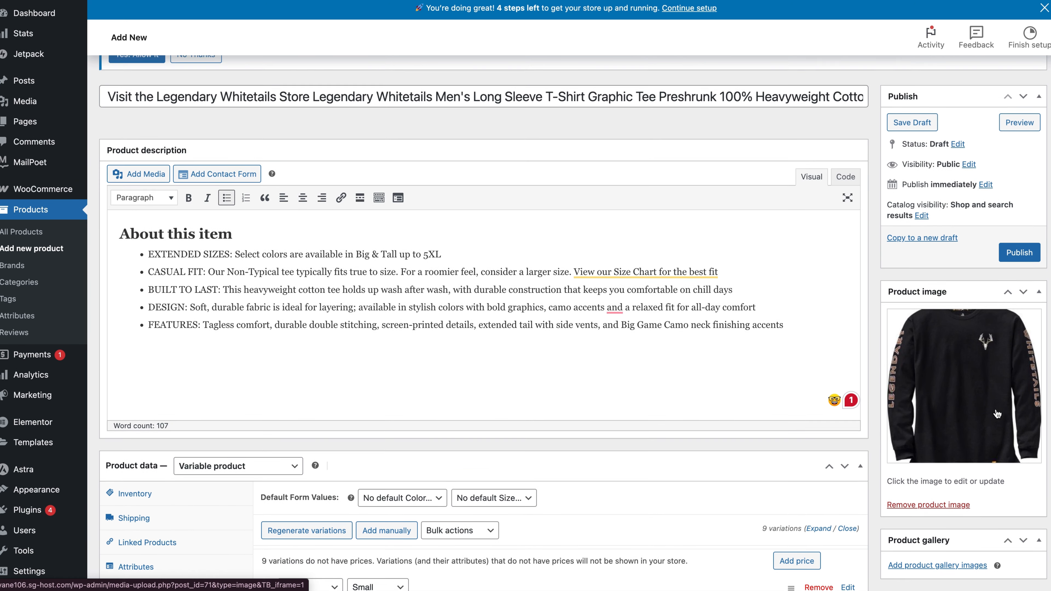
pyautogui.scroll(2, 997, 414)
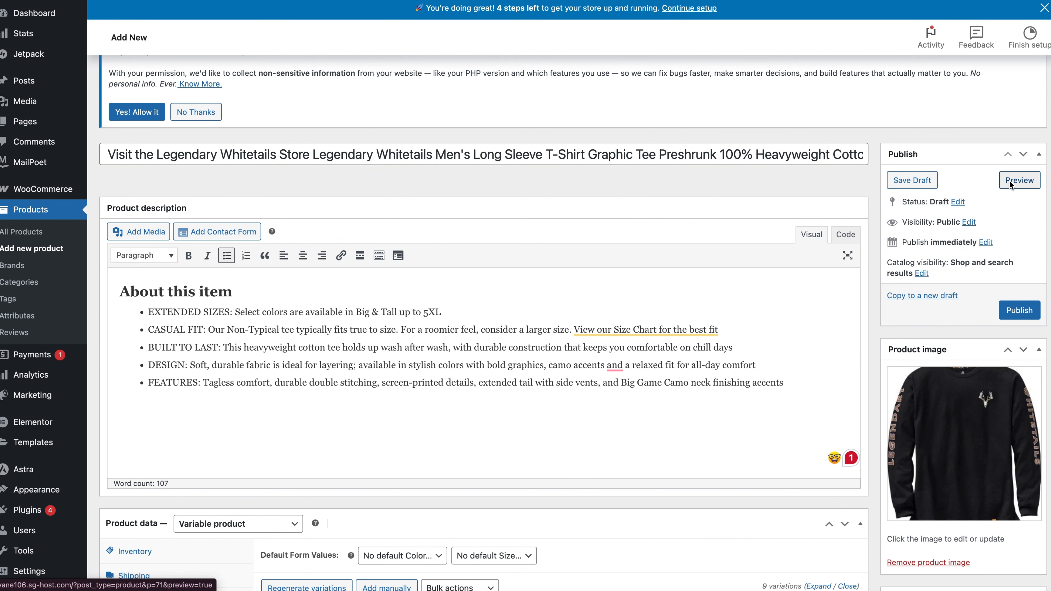
pyautogui.click(1021, 182)
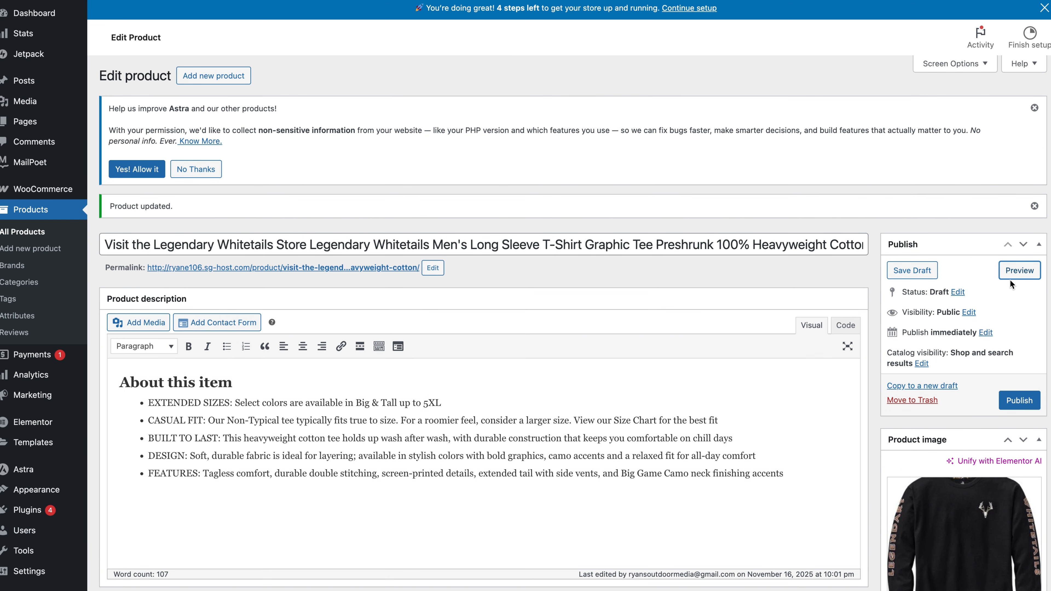
pyautogui.click(1010, 274)
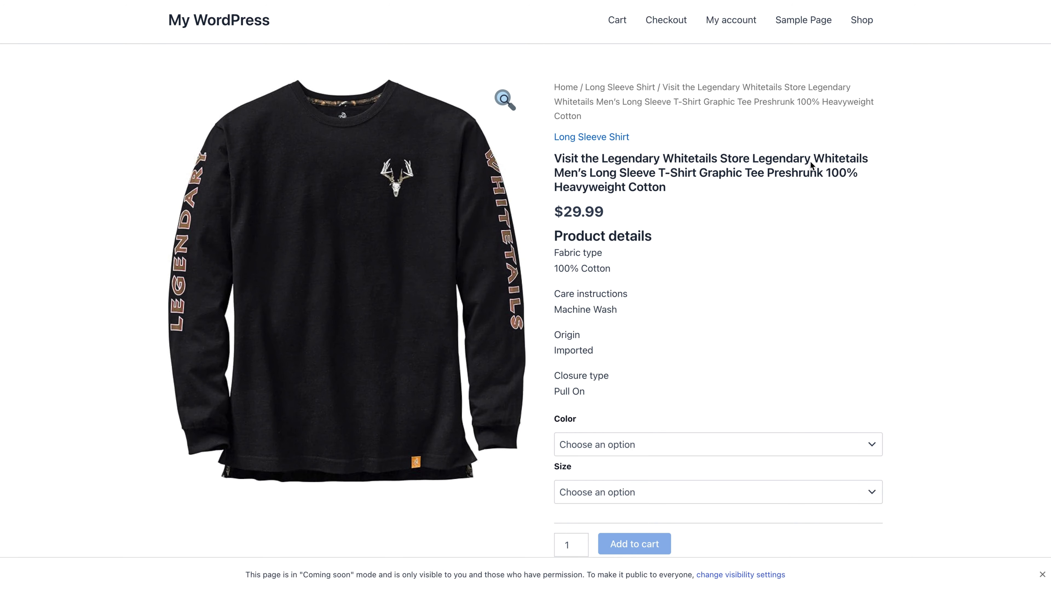
pyautogui.scroll(-3, 670, 204)
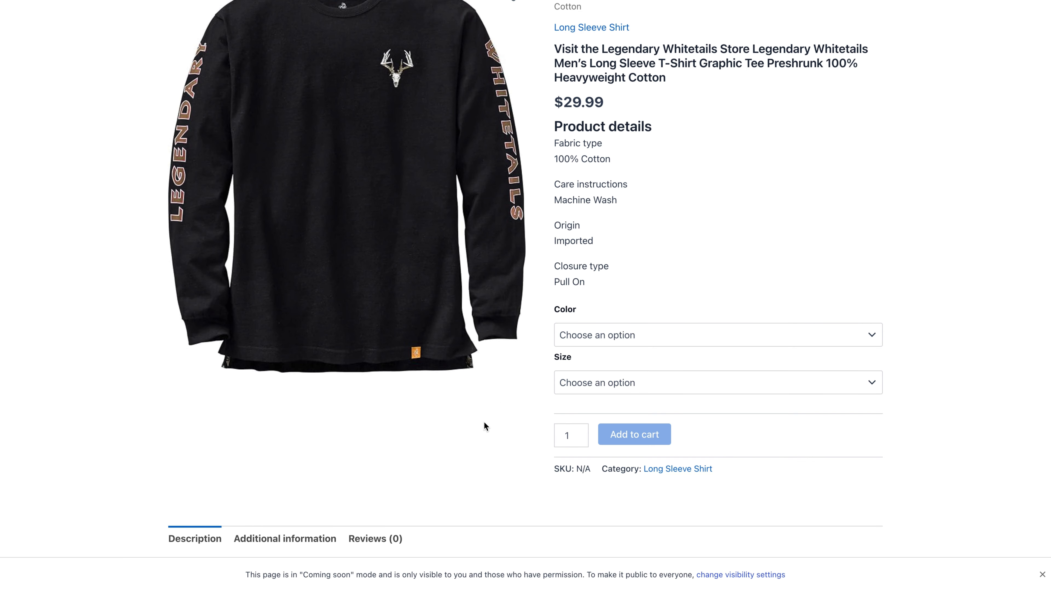
pyautogui.scroll(-7, 484, 421)
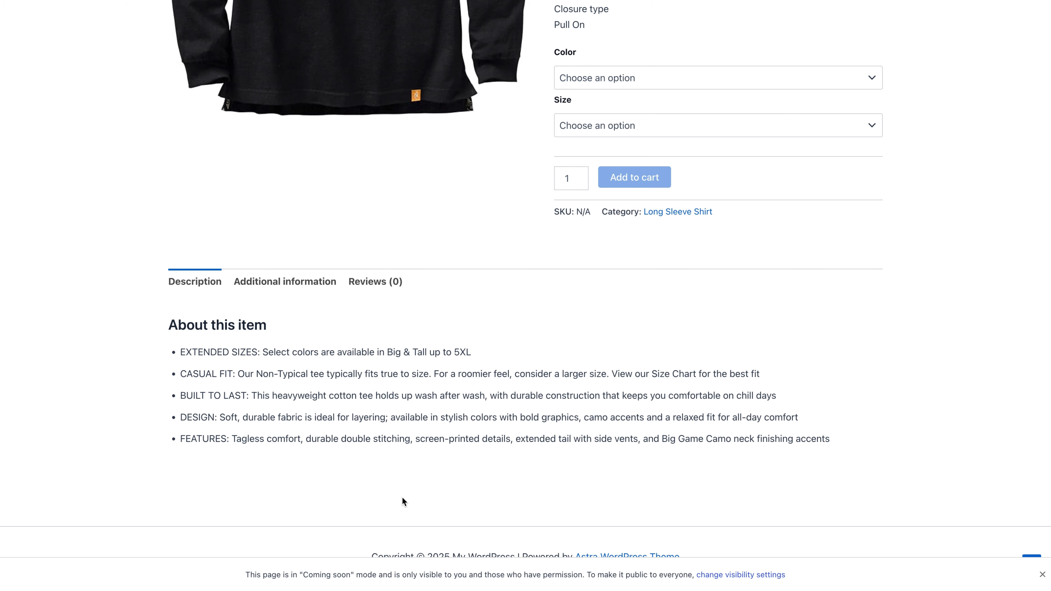
pyautogui.scroll(7, 873, 359)
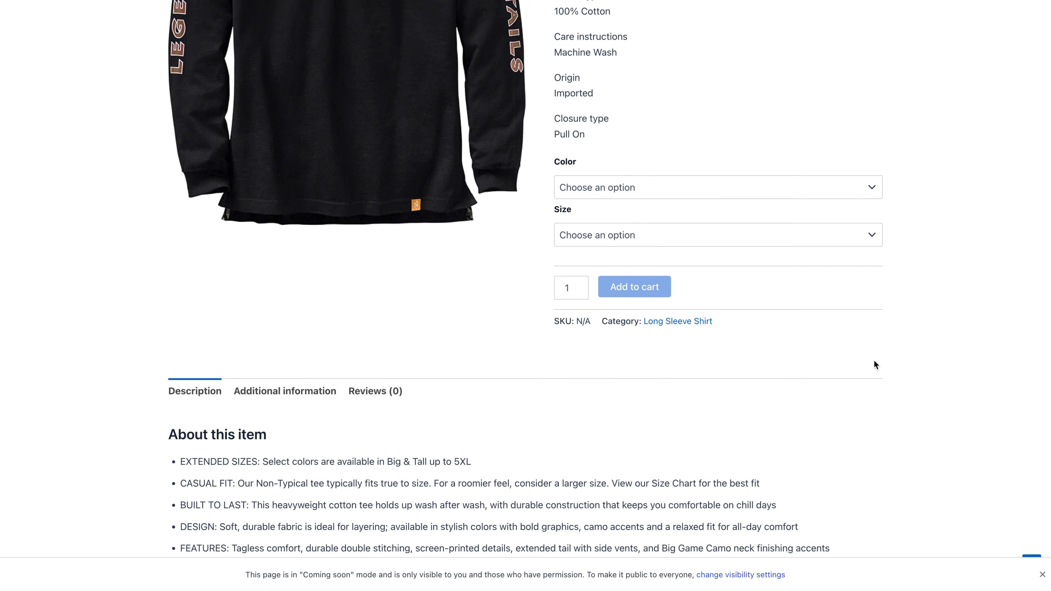
# Test the variation options on the preview page by choosing Black in size Small and switching the color to Brown.
pyautogui.click(772, 337)
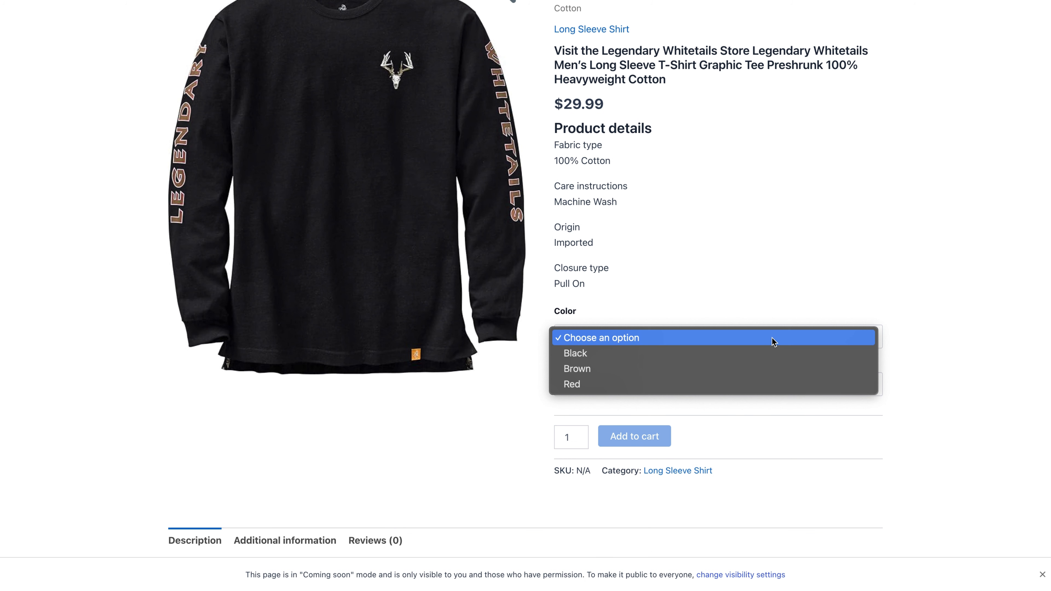
pyautogui.click(681, 355)
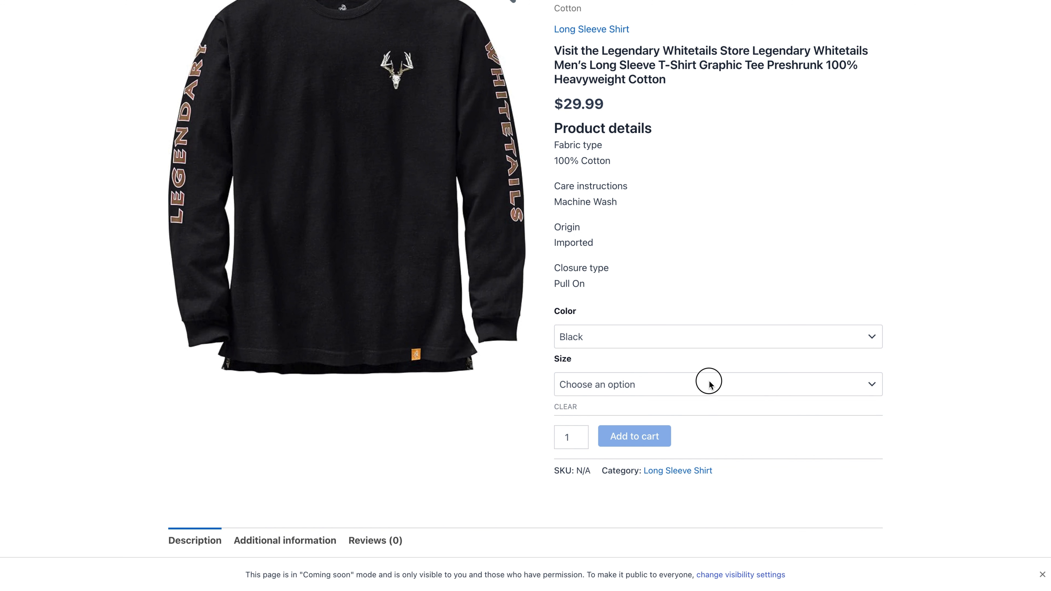
pyautogui.click(708, 384)
pyautogui.click(708, 401)
pyautogui.click(698, 338)
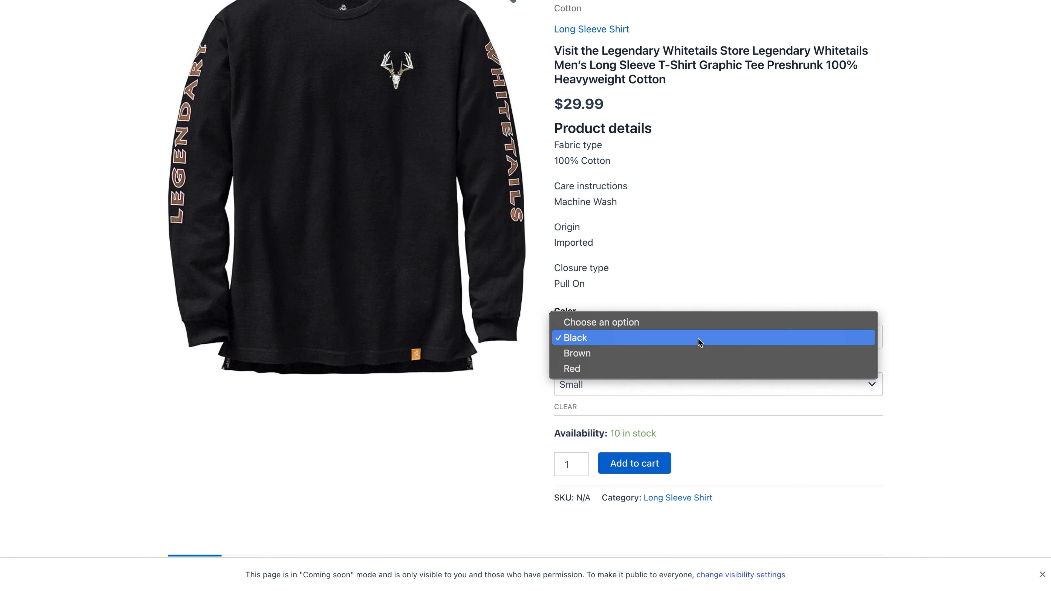
pyautogui.click(695, 353)
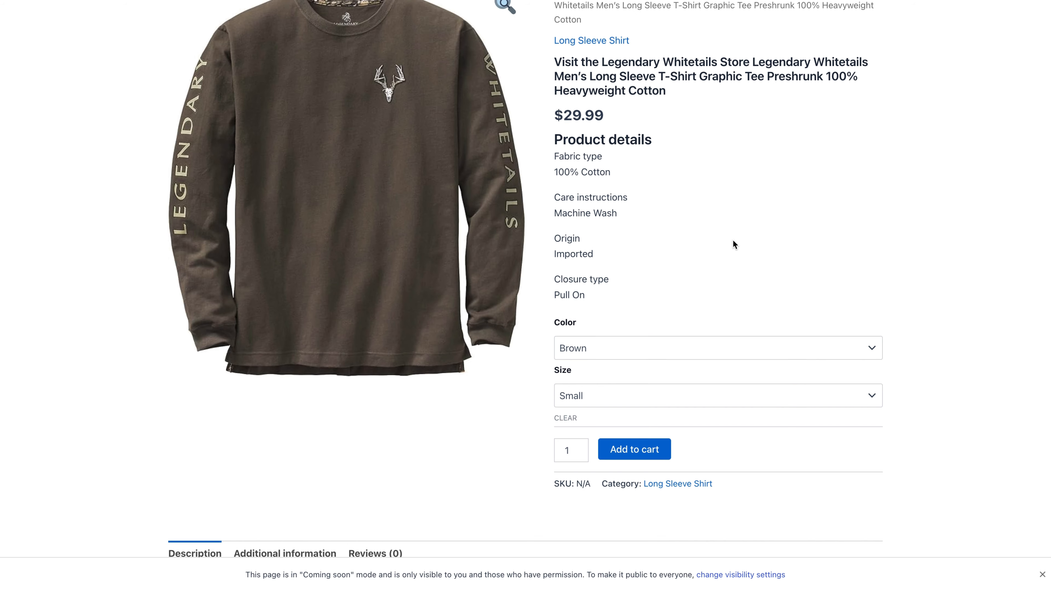
pyautogui.scroll(2, 733, 244)
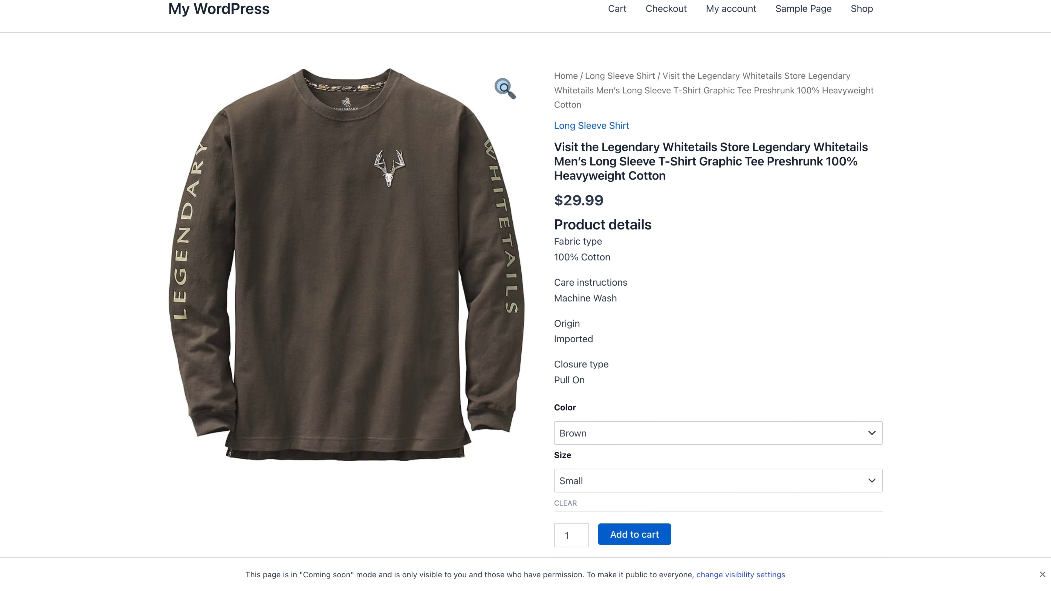
# Return to the product editor and add the Red Shirt image to the product gallery.
pyautogui.hotkey('ctrl', 'shift', 'Tab')
pyautogui.scroll(-5, 848, 454)
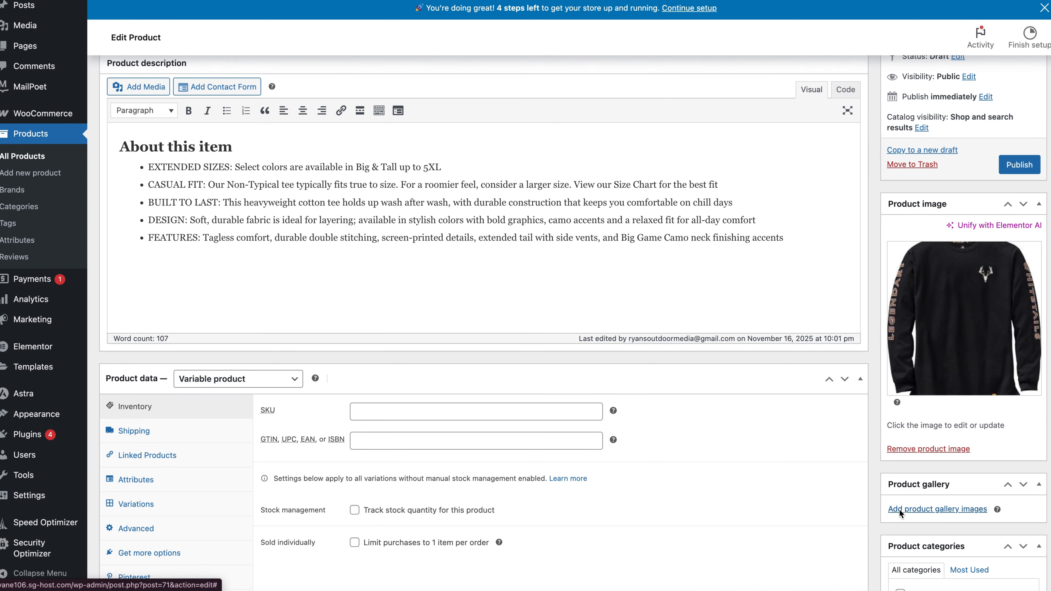
pyautogui.click(904, 510)
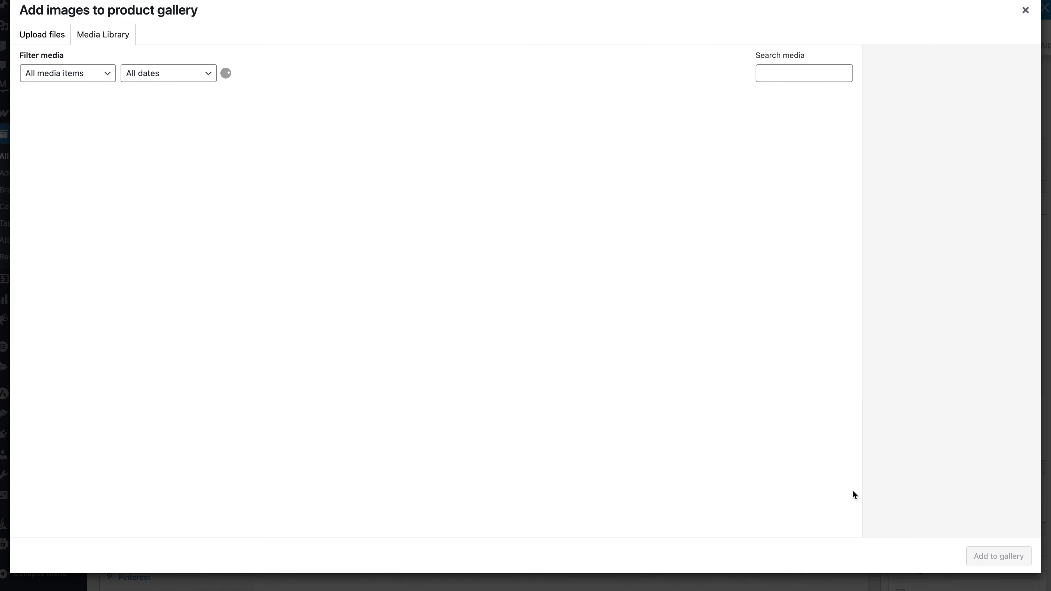
pyautogui.click(68, 159)
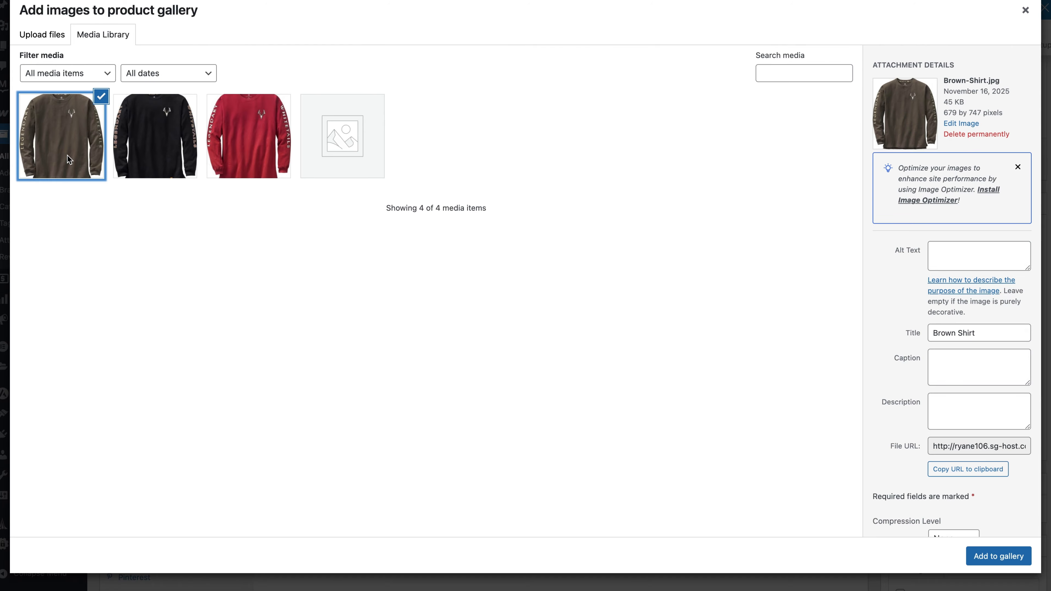
pyautogui.click(240, 147)
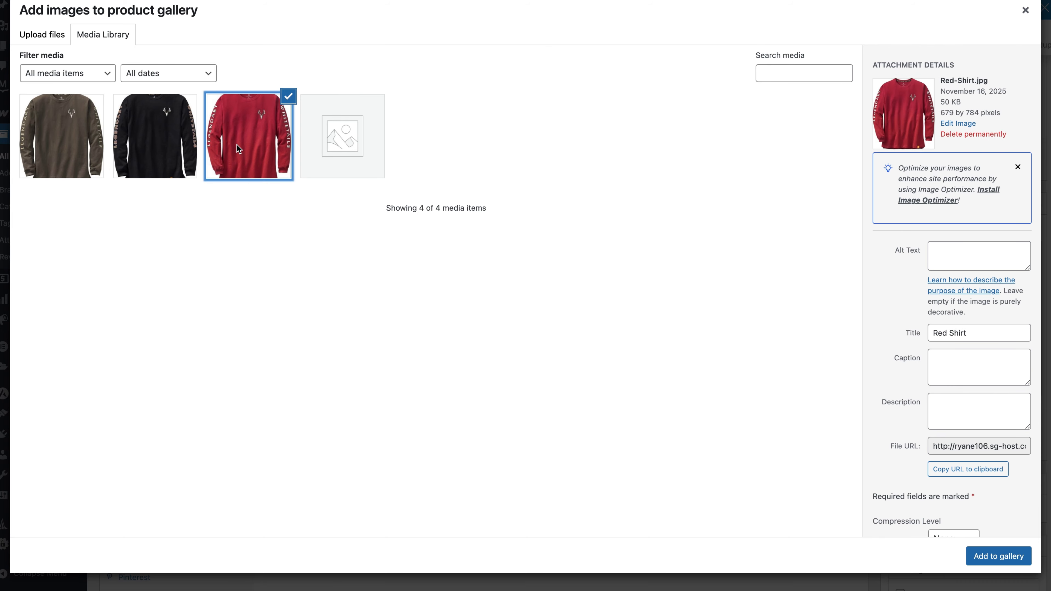
pyautogui.click(96, 153)
pyautogui.click(159, 142)
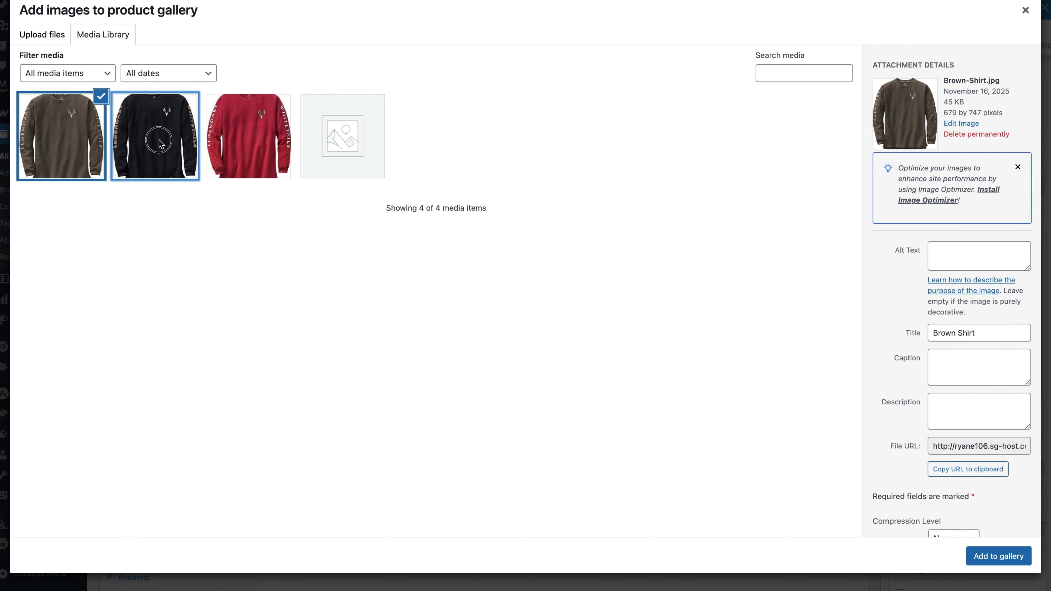
pyautogui.click(56, 149)
pyautogui.click(280, 141)
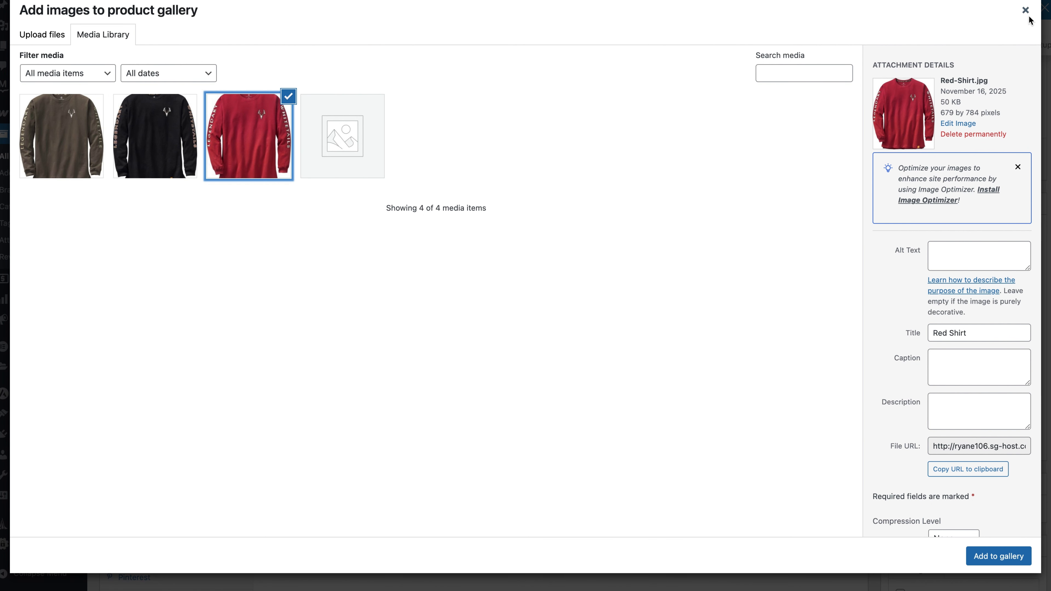
pyautogui.click(991, 561)
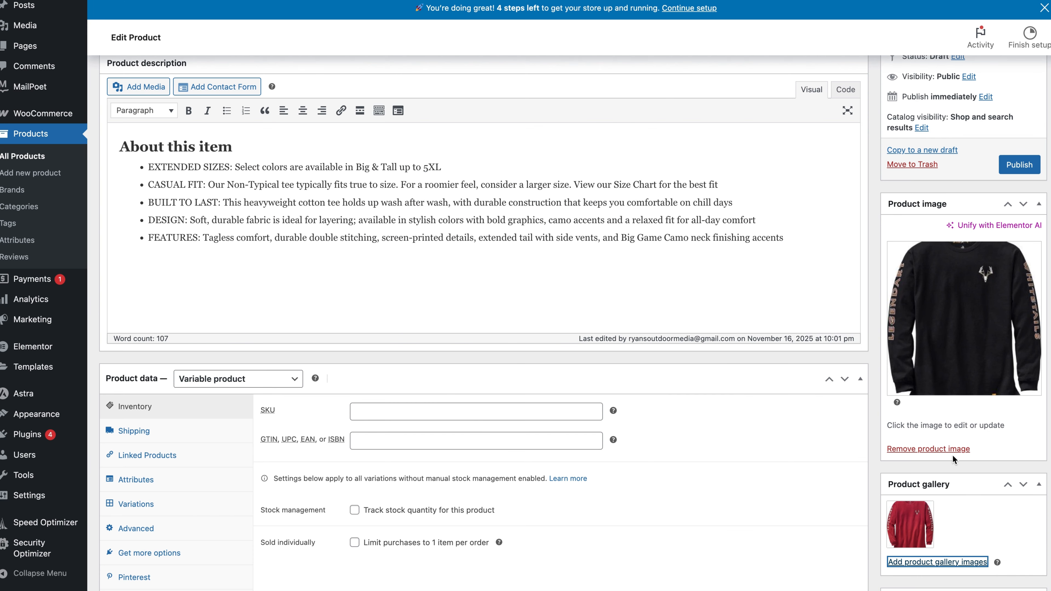
# Add the Brown Shirt and Black Shirt images from the media library to the product gallery.
pyautogui.scroll(-2, 952, 453)
pyautogui.click(937, 429)
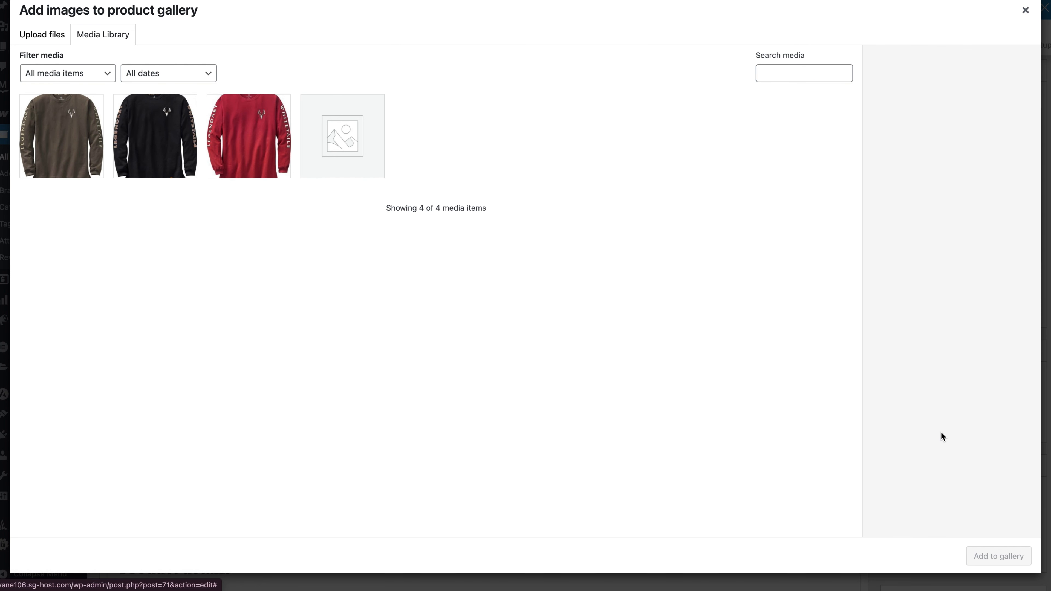
pyautogui.click(78, 170)
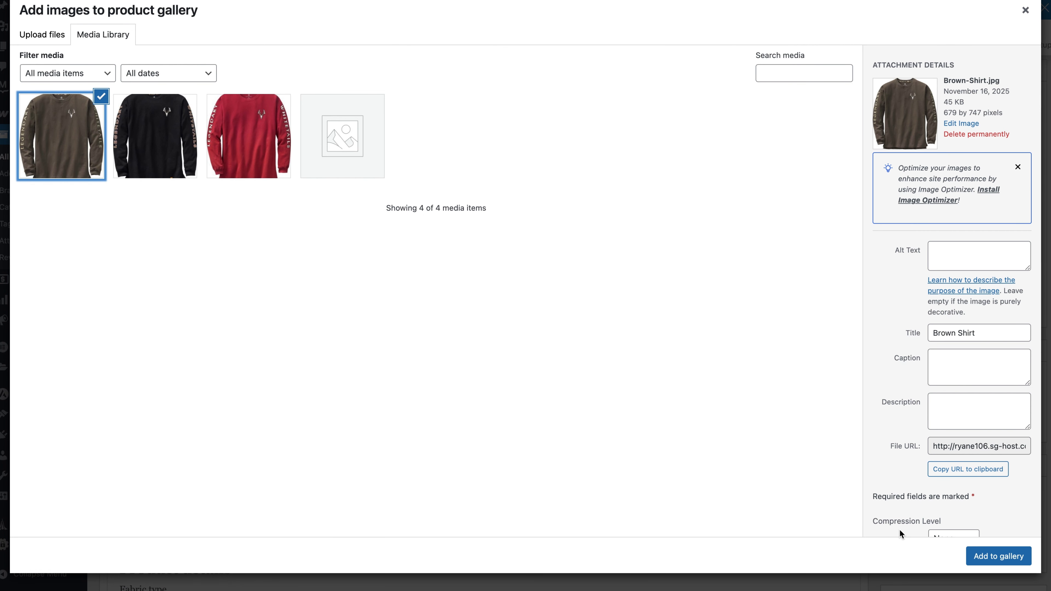
pyautogui.click(1014, 557)
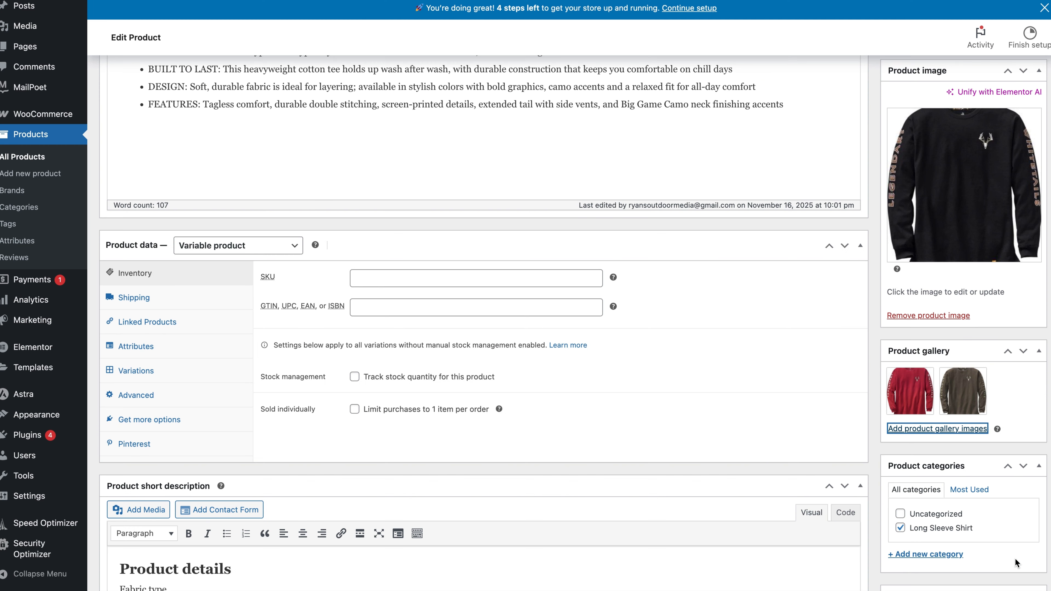
pyautogui.click(955, 428)
pyautogui.click(177, 155)
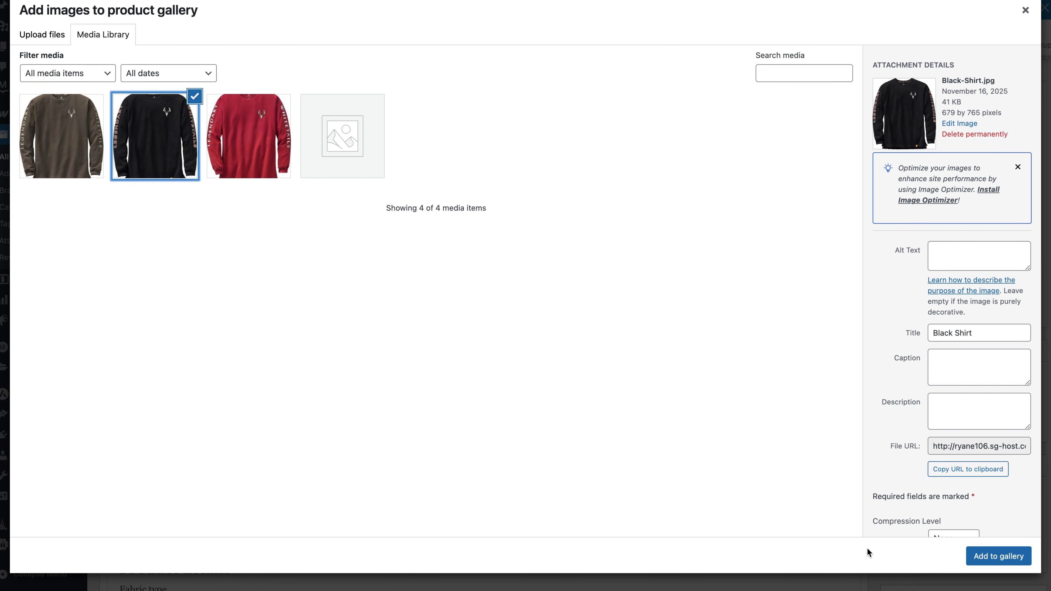
pyautogui.click(987, 558)
# Preview the product page, view the red, brown and last black gallery images at full size, and return to the product editor.
pyautogui.scroll(10, 990, 390)
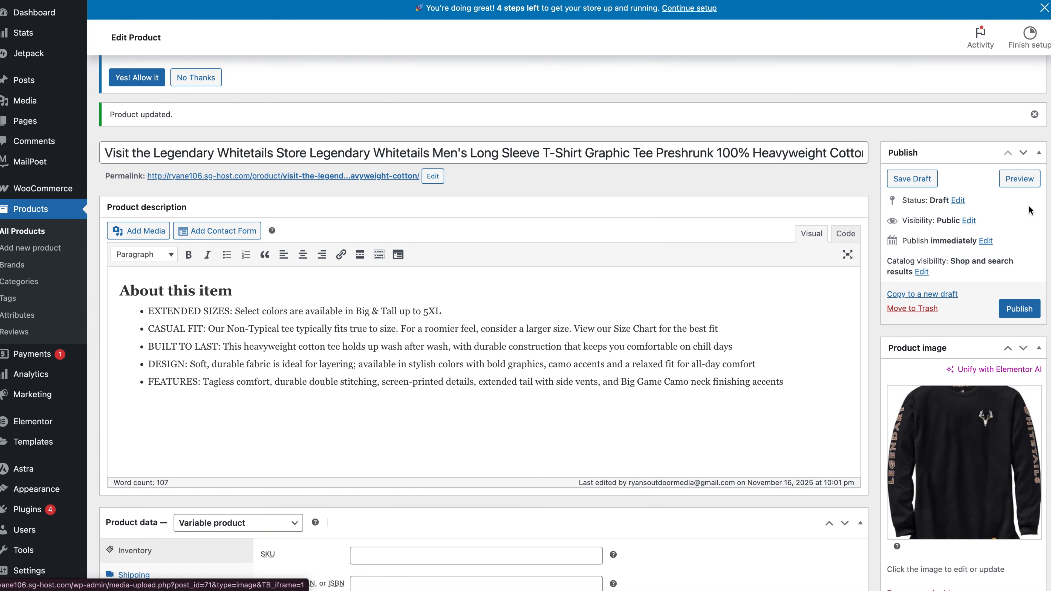
pyautogui.click(1020, 178)
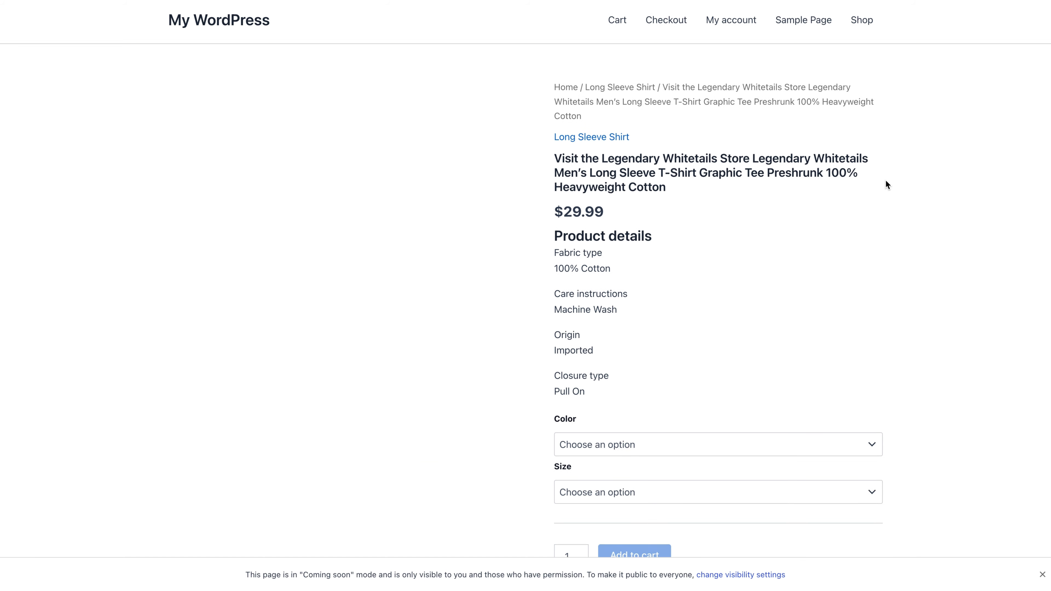
pyautogui.scroll(-2, 884, 184)
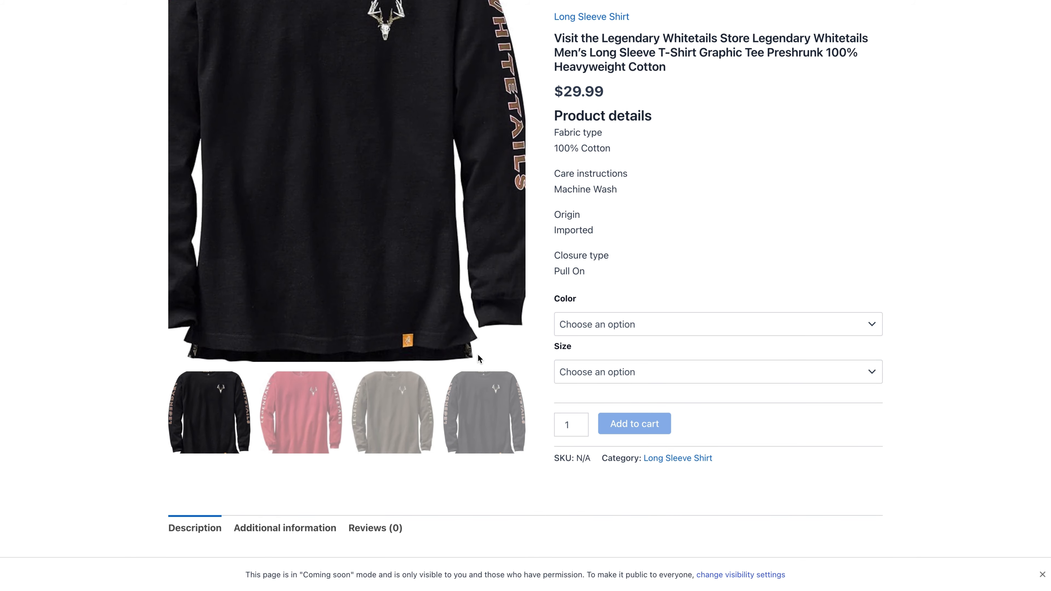
pyautogui.click(306, 411)
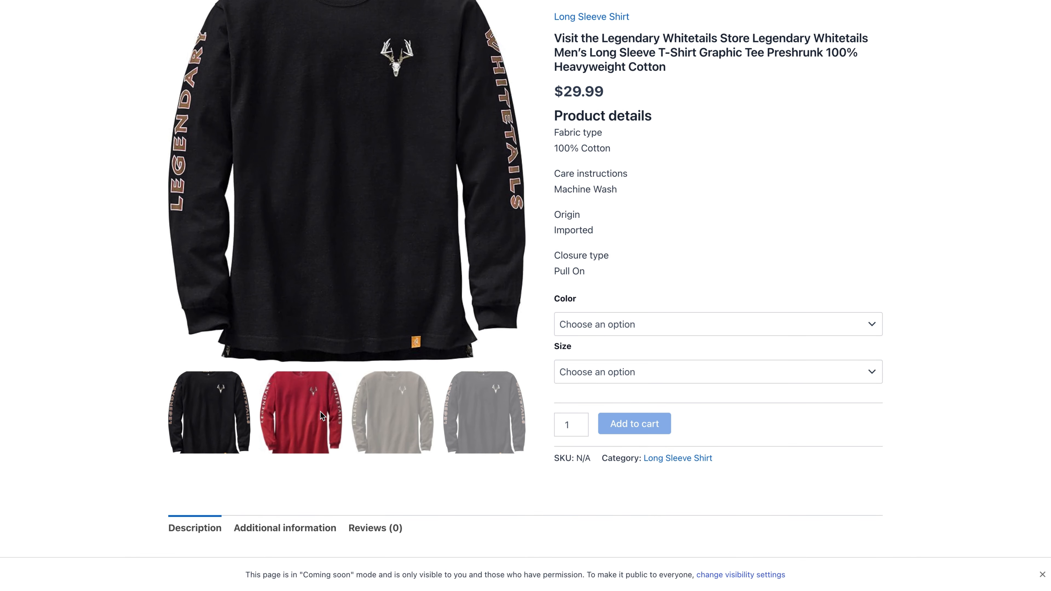
pyautogui.click(403, 415)
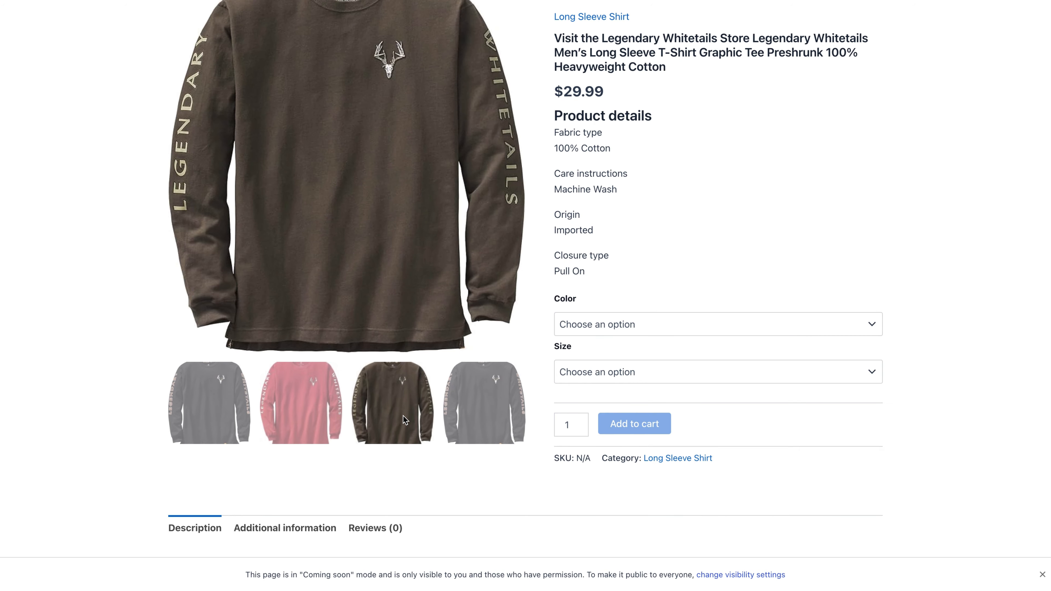
pyautogui.click(480, 429)
pyautogui.scroll(3, 758, 322)
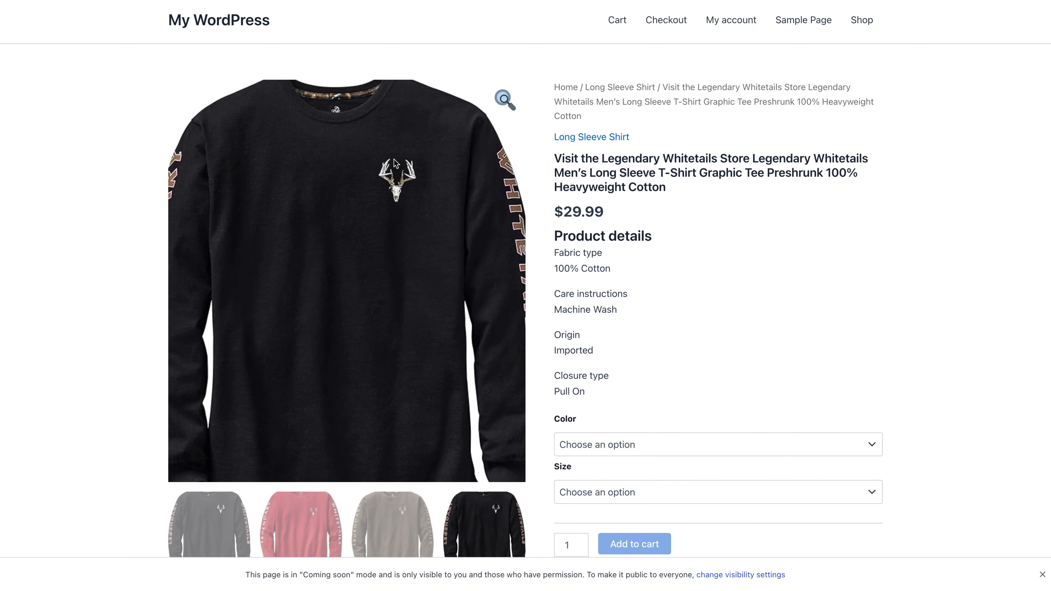
pyautogui.press('super+w')
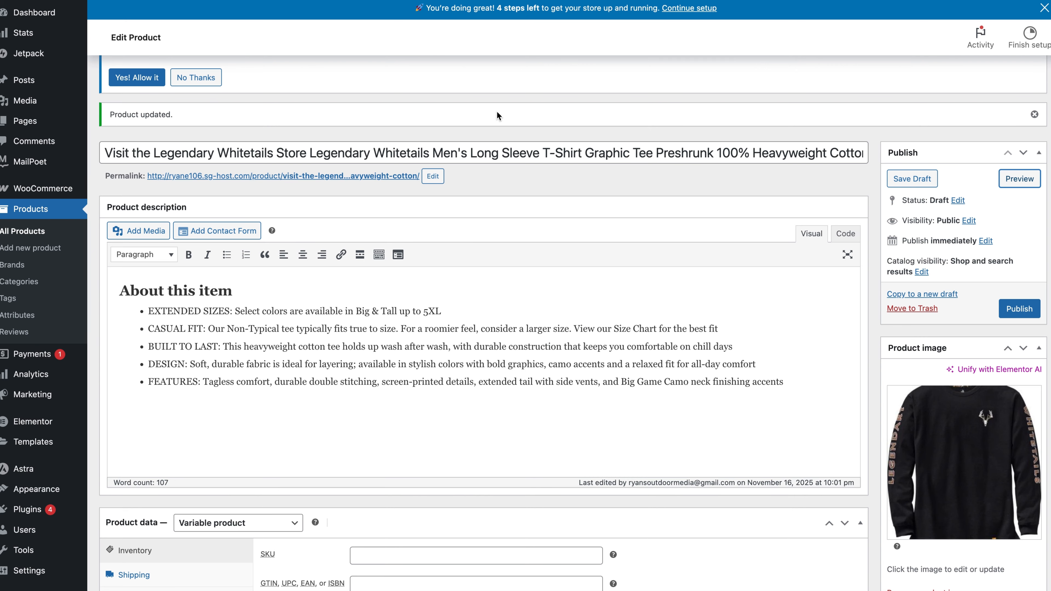
# Publish the long sleeve T-shirt product and show it in the list of all products.
pyautogui.scroll(-3, 706, 319)
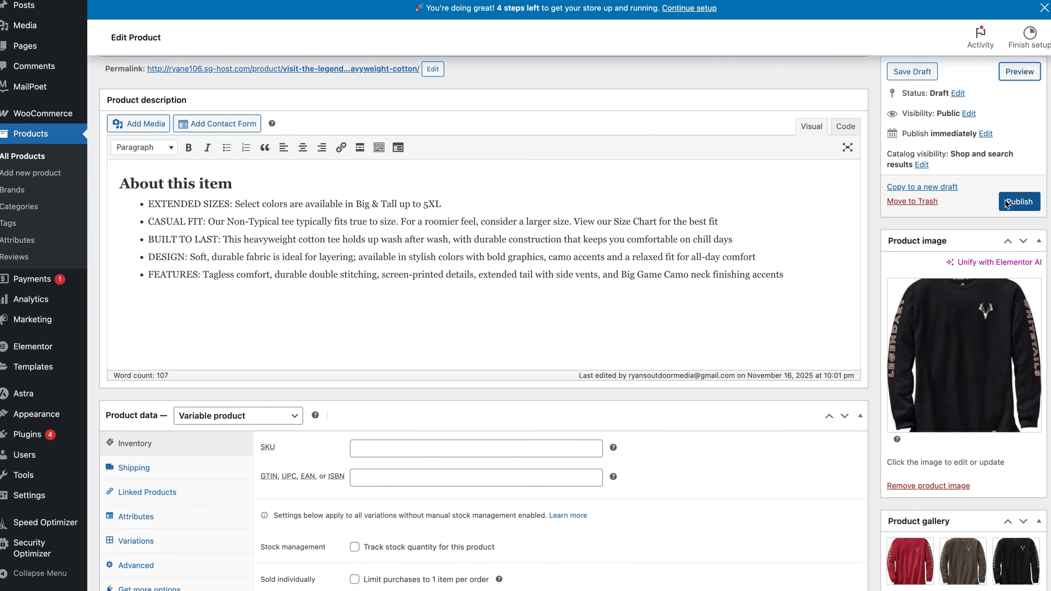
pyautogui.click(1020, 204)
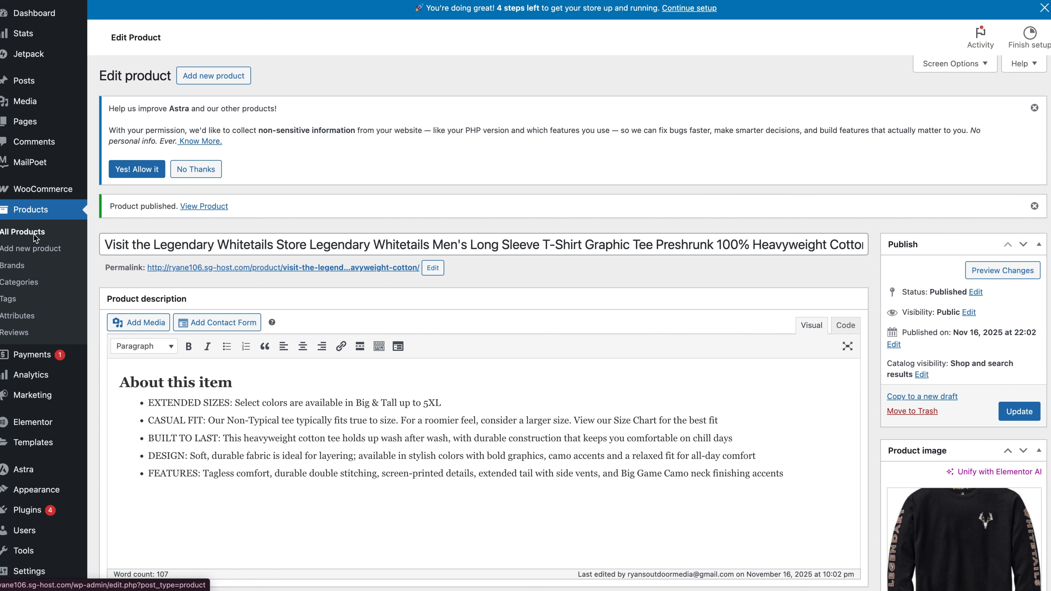
pyautogui.click(35, 234)
pyautogui.scroll(-3, 392, 420)
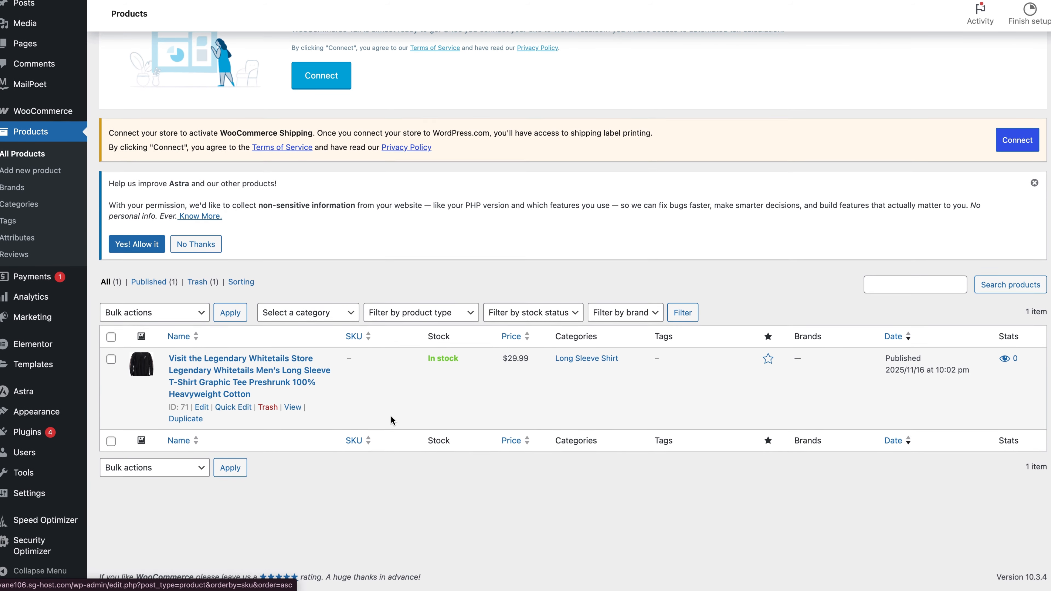